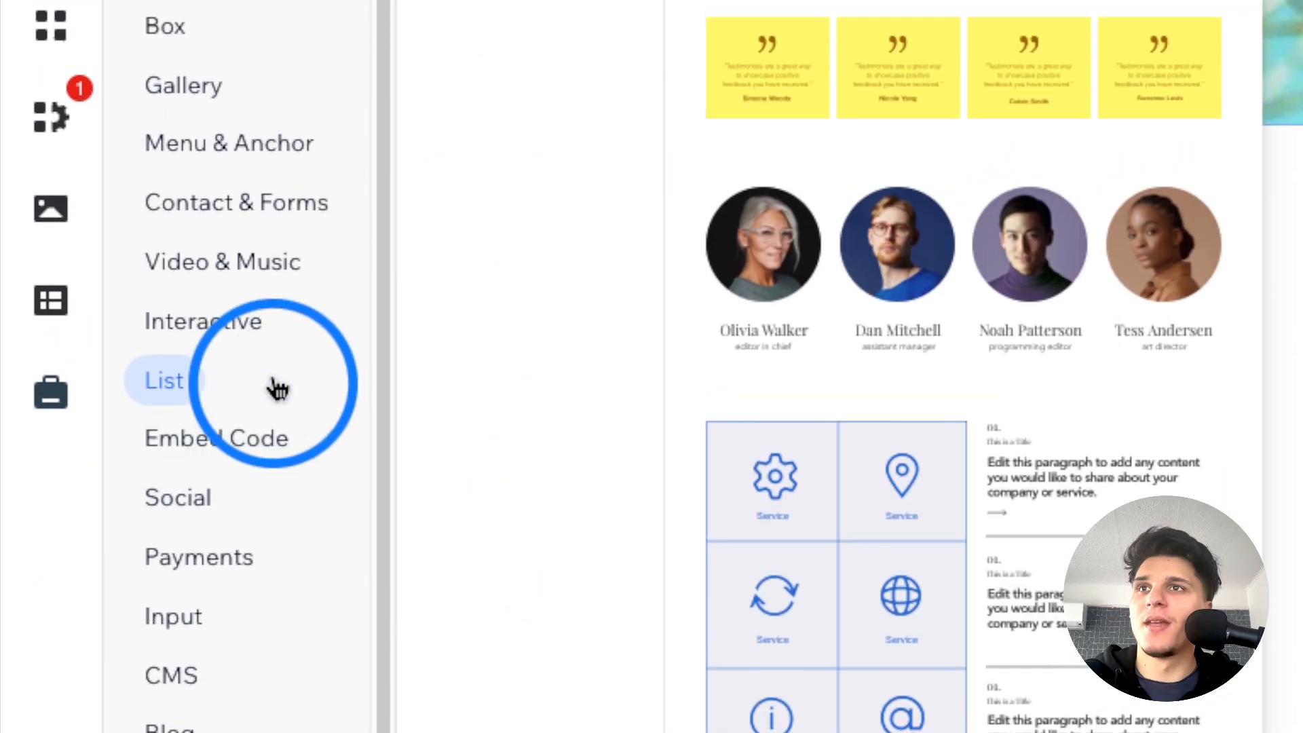
- Add the Subscribe (Join Our List) lightbox from the Interactive elements to the site
mouse_move(262, 378)
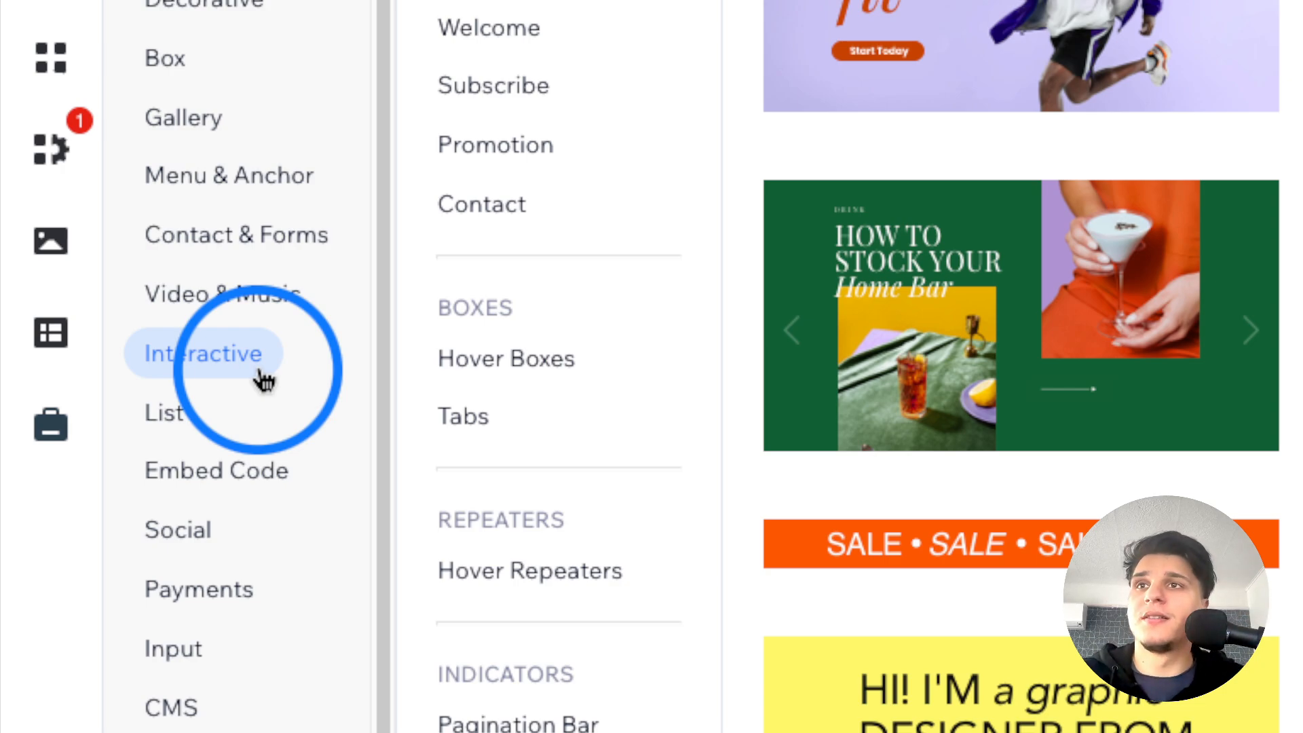
scroll(993, 287, "down", 5)
scroll(655, 380, "down", 10)
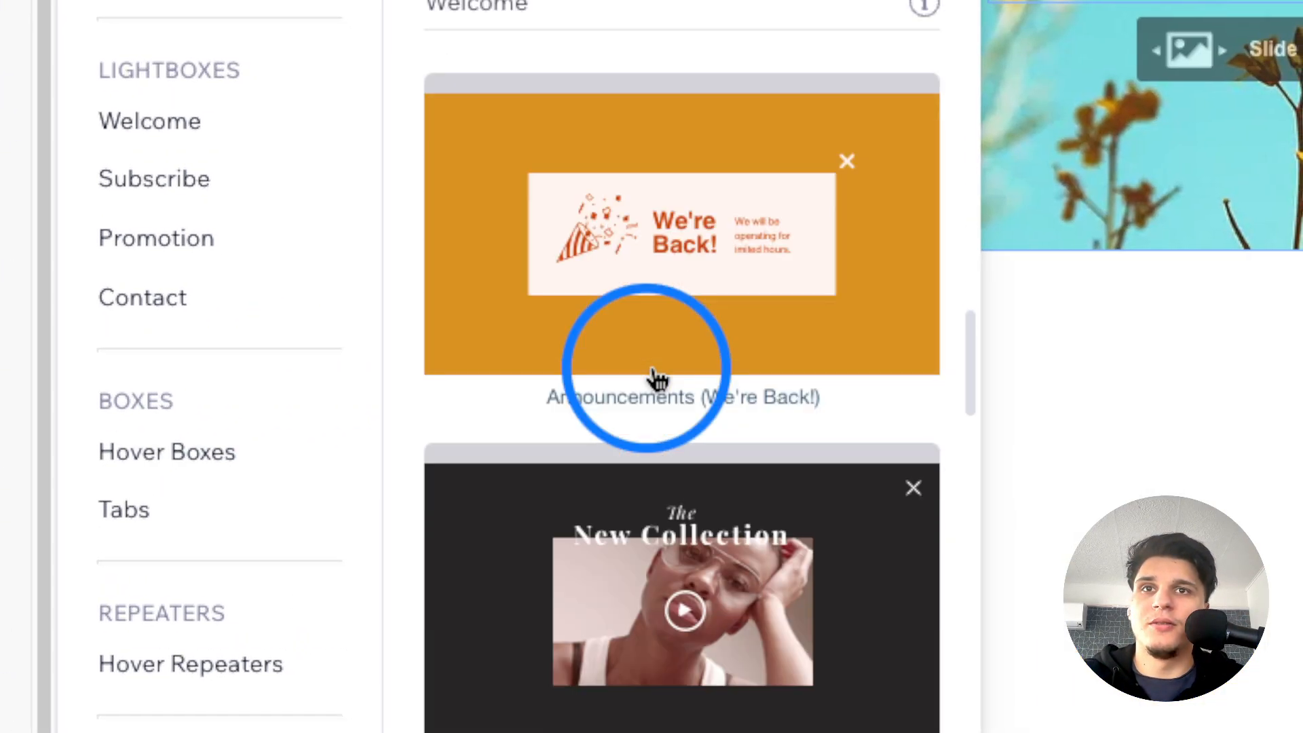
scroll(655, 380, "down", 10)
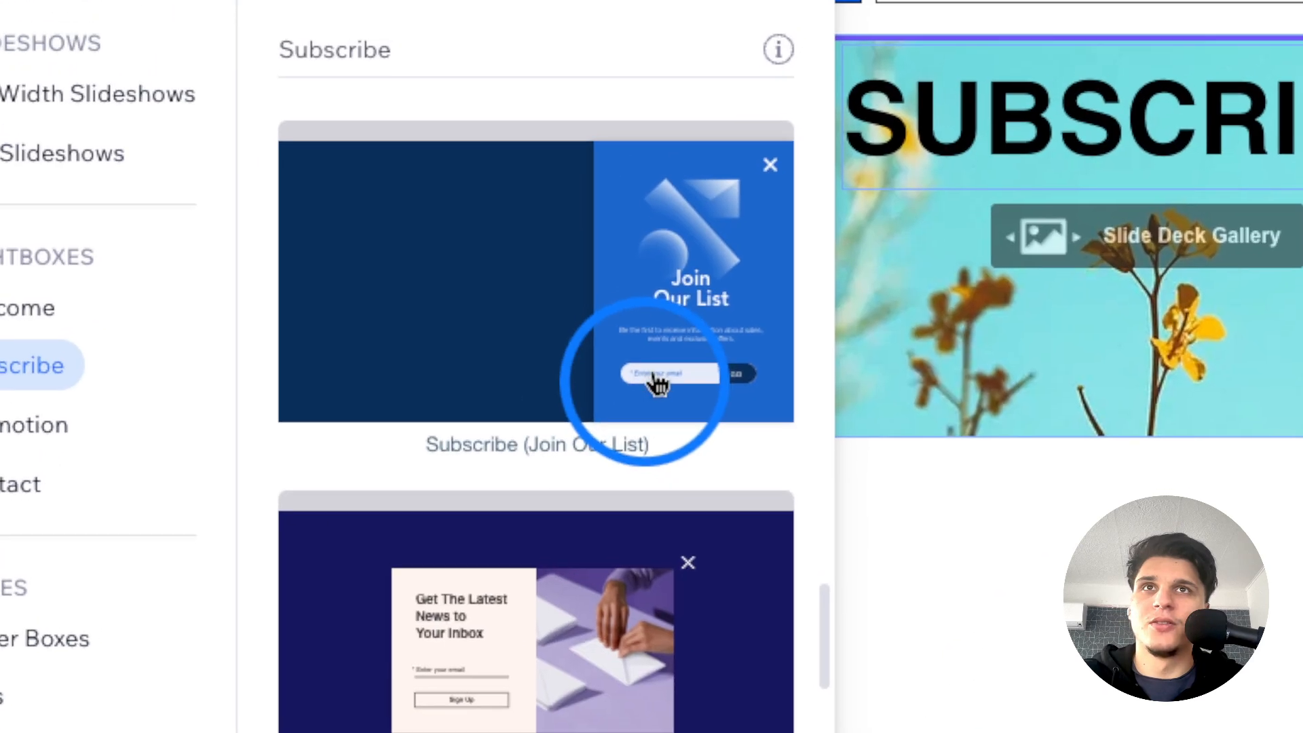
left_click(668, 372)
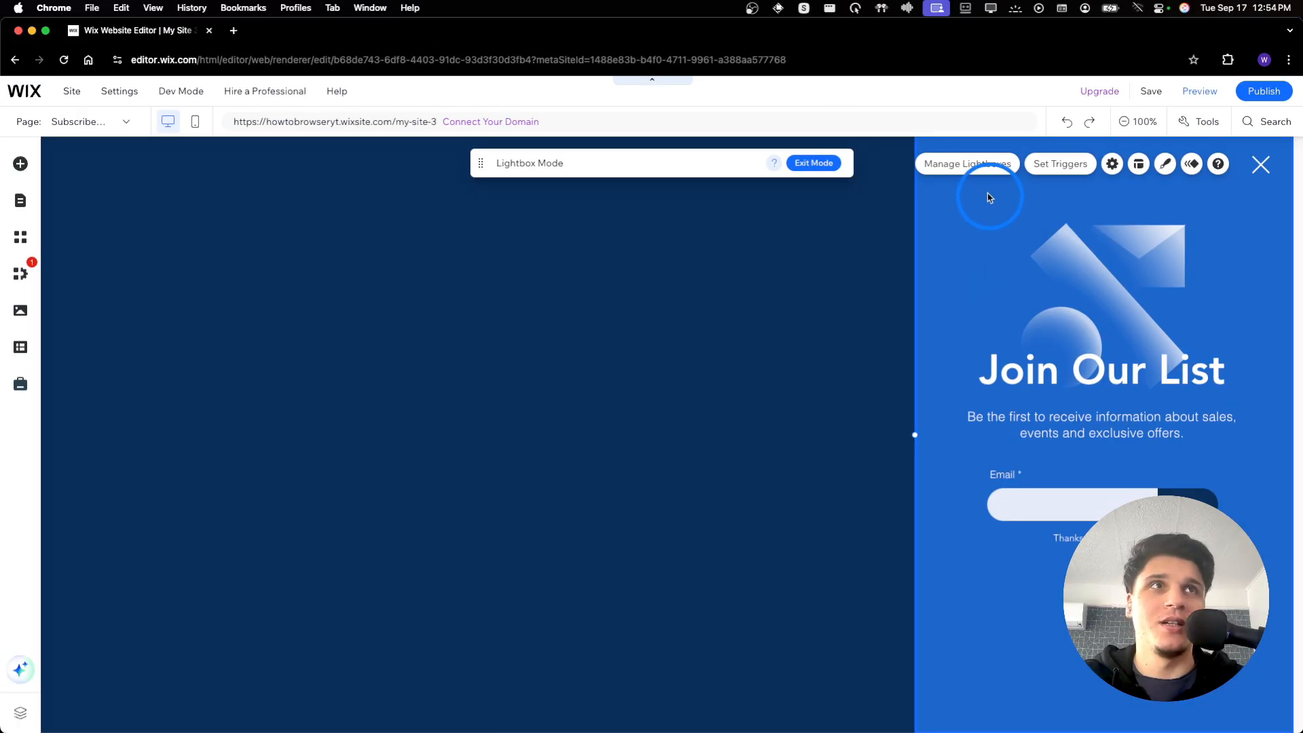
- Delete the decorative graphic, the Join Our List heading, the description text and the email form from the lightbox
left_click(1059, 312)
left_click_drag(1059, 312, 1049, 290)
key("Delete")
left_click(1068, 361)
key("Delete")
left_click(1057, 415)
key("Delete")
left_click(1036, 487)
key("Delete")
key("Delete")
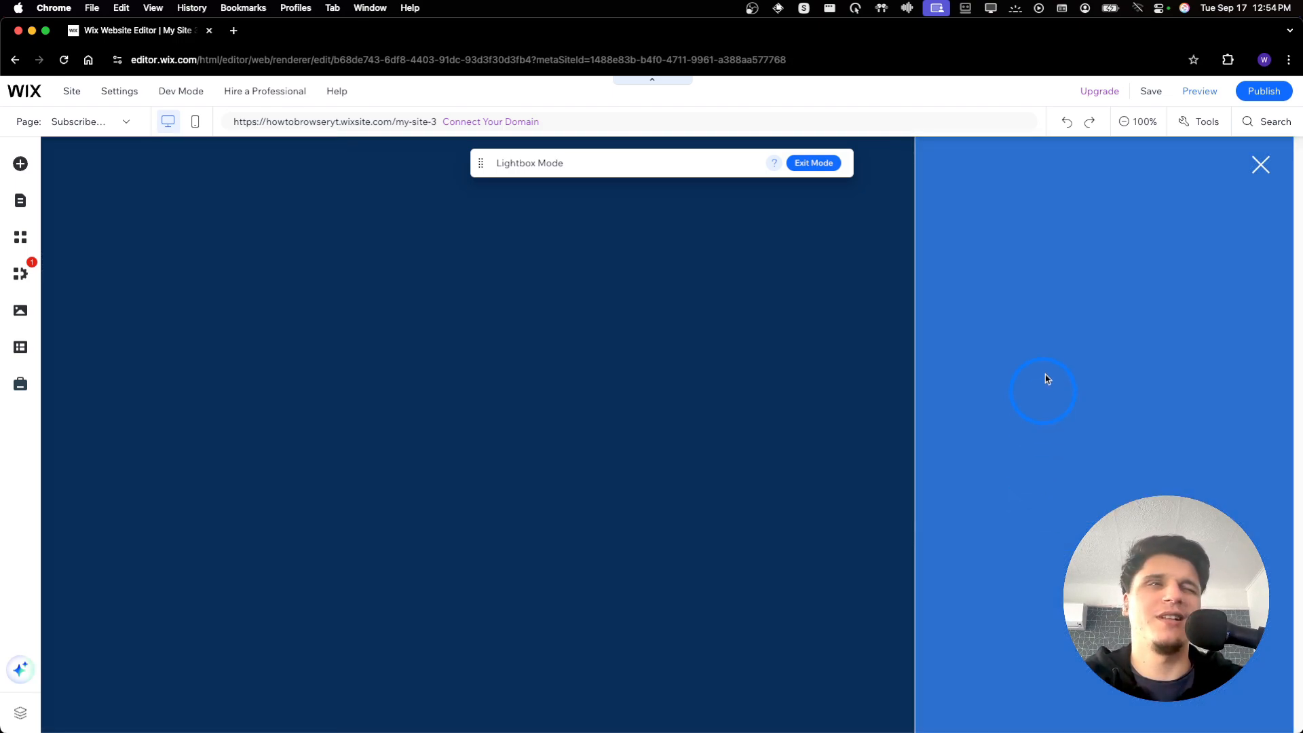
- Narrow the emptied blue lightbox panel to a slim sidebar, a little over half its original width
right_click(1050, 314)
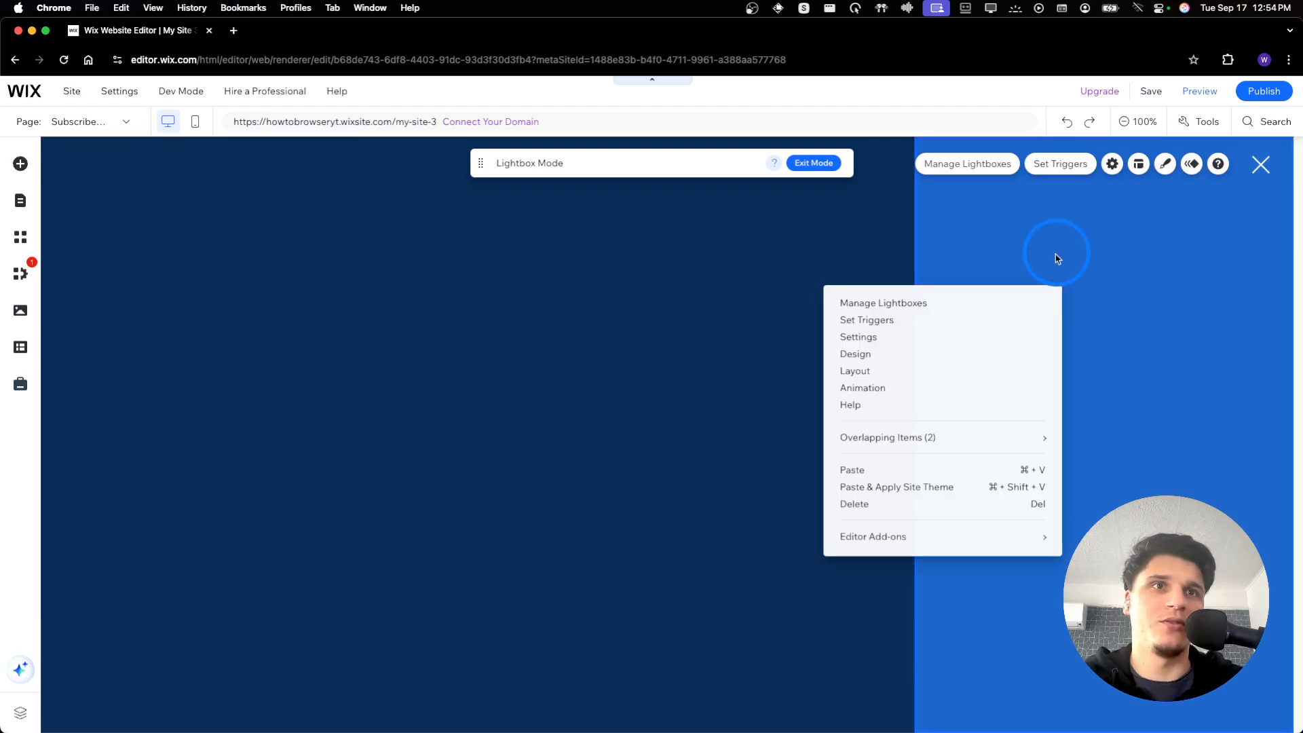
left_click(1060, 267)
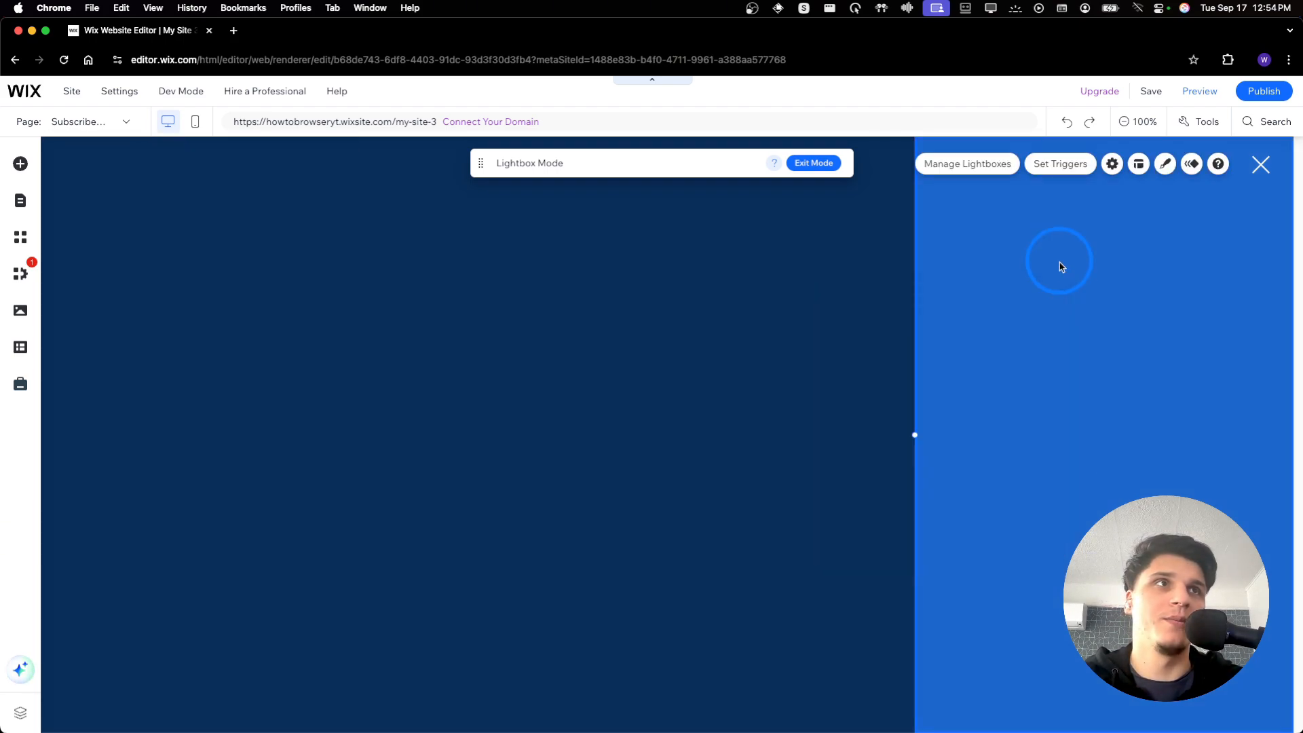
mouse_move(915, 435)
left_mouse_down()
mouse_move(1114, 437)
mouse_move(1076, 435)
left_mouse_up()
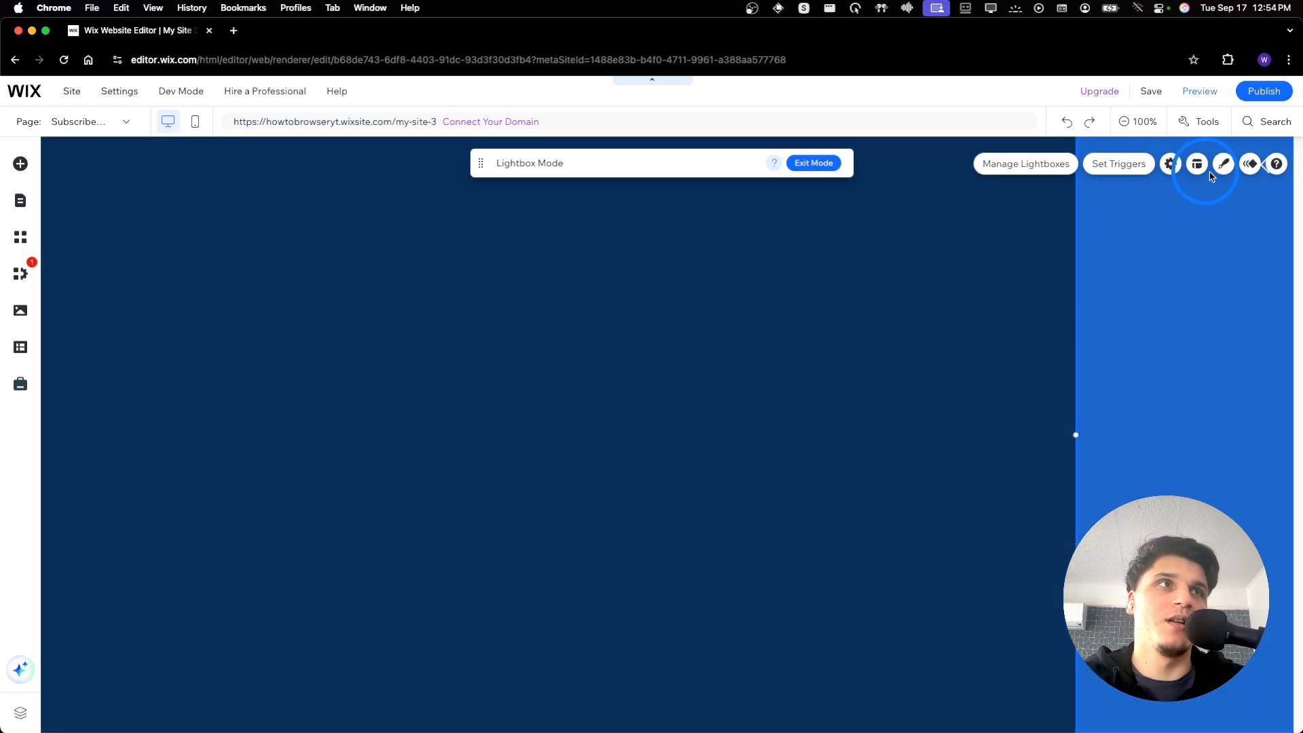
- Set the lightbox background to the solid dark grey theme color #595959
left_click(1223, 165)
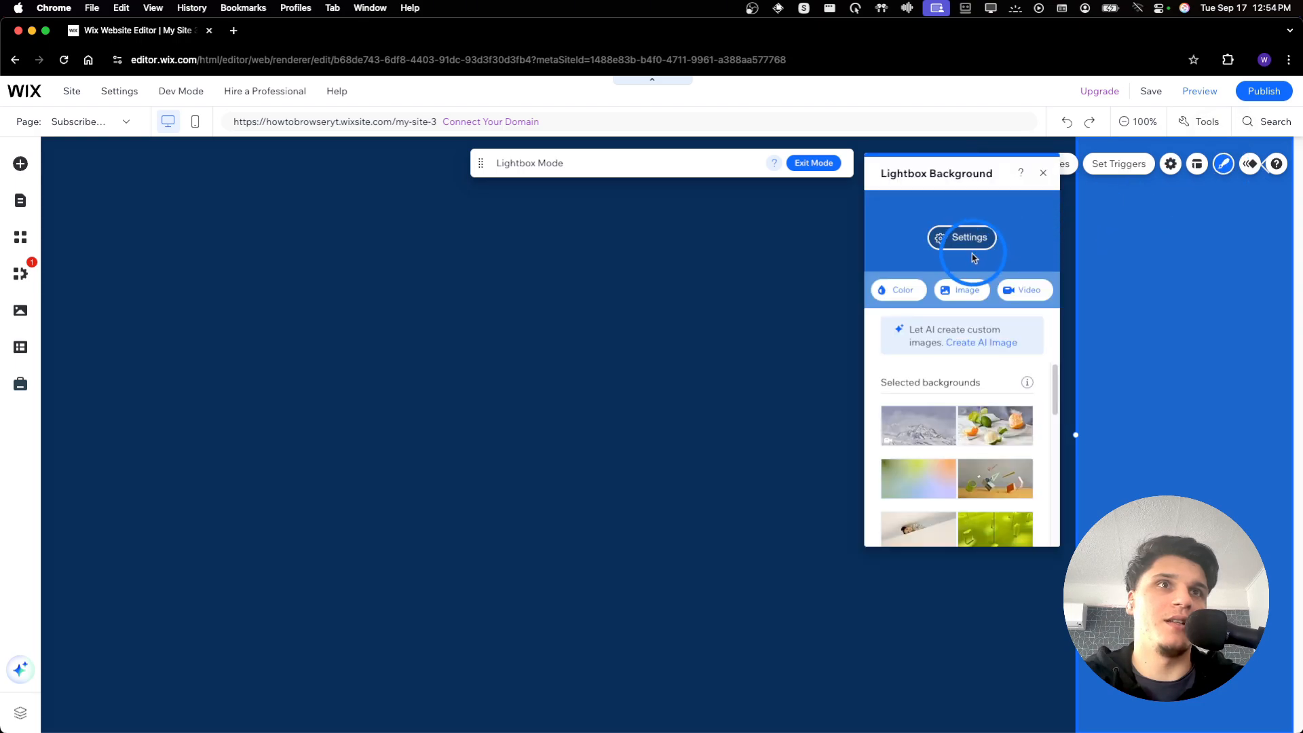
left_click(922, 290)
left_click(962, 409)
left_click(990, 410)
left_click(1013, 410)
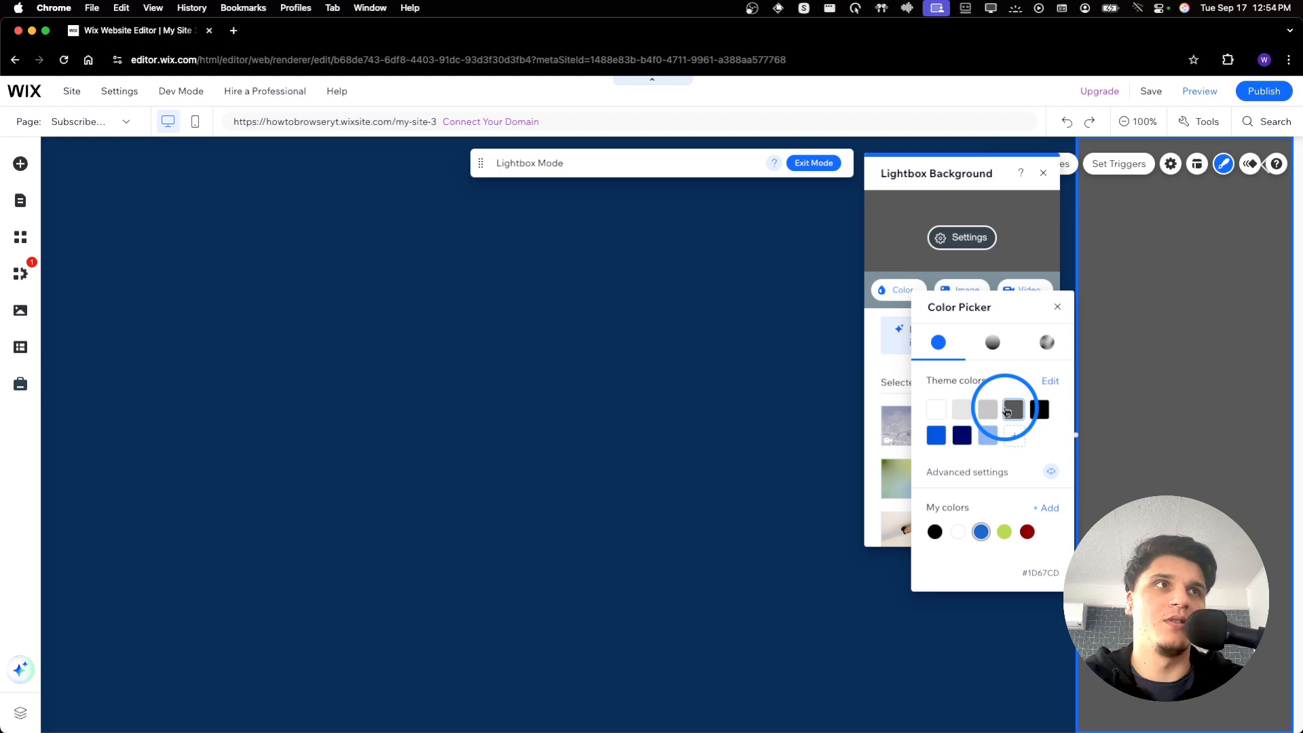
left_click(991, 340)
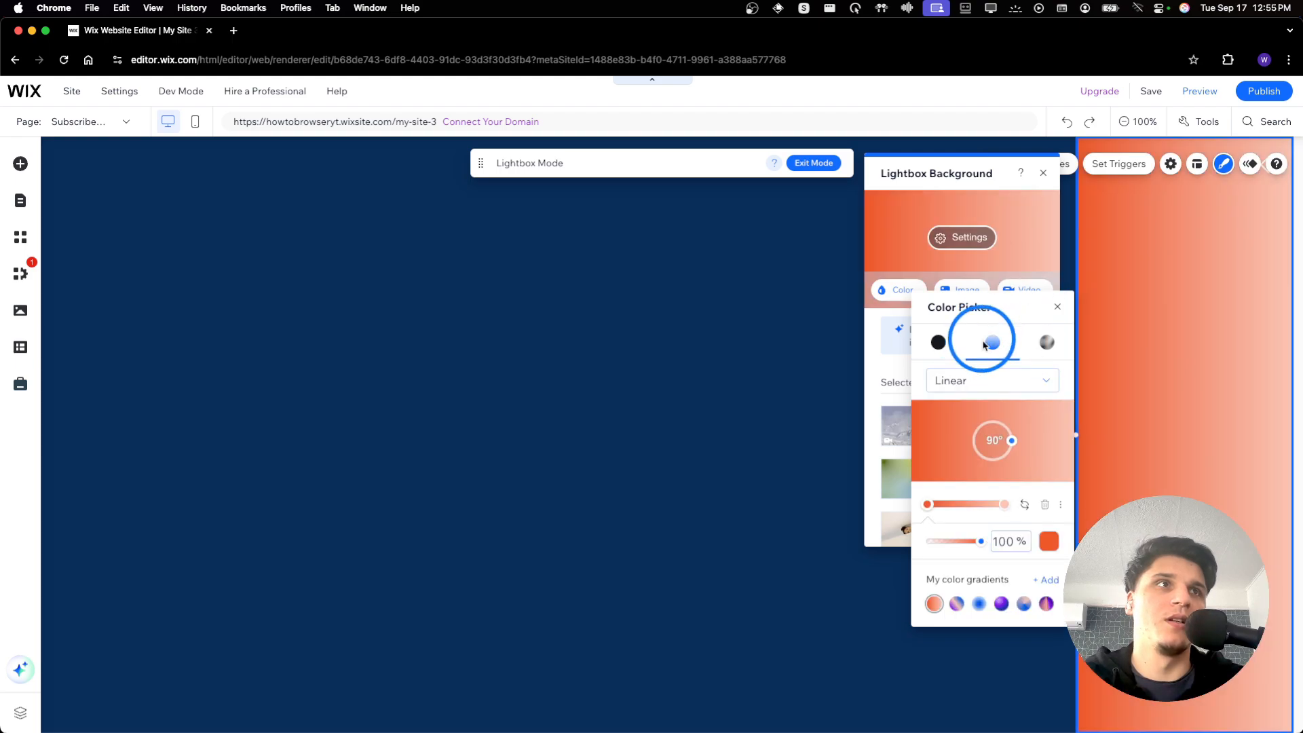
left_click(939, 341)
left_click(1142, 319)
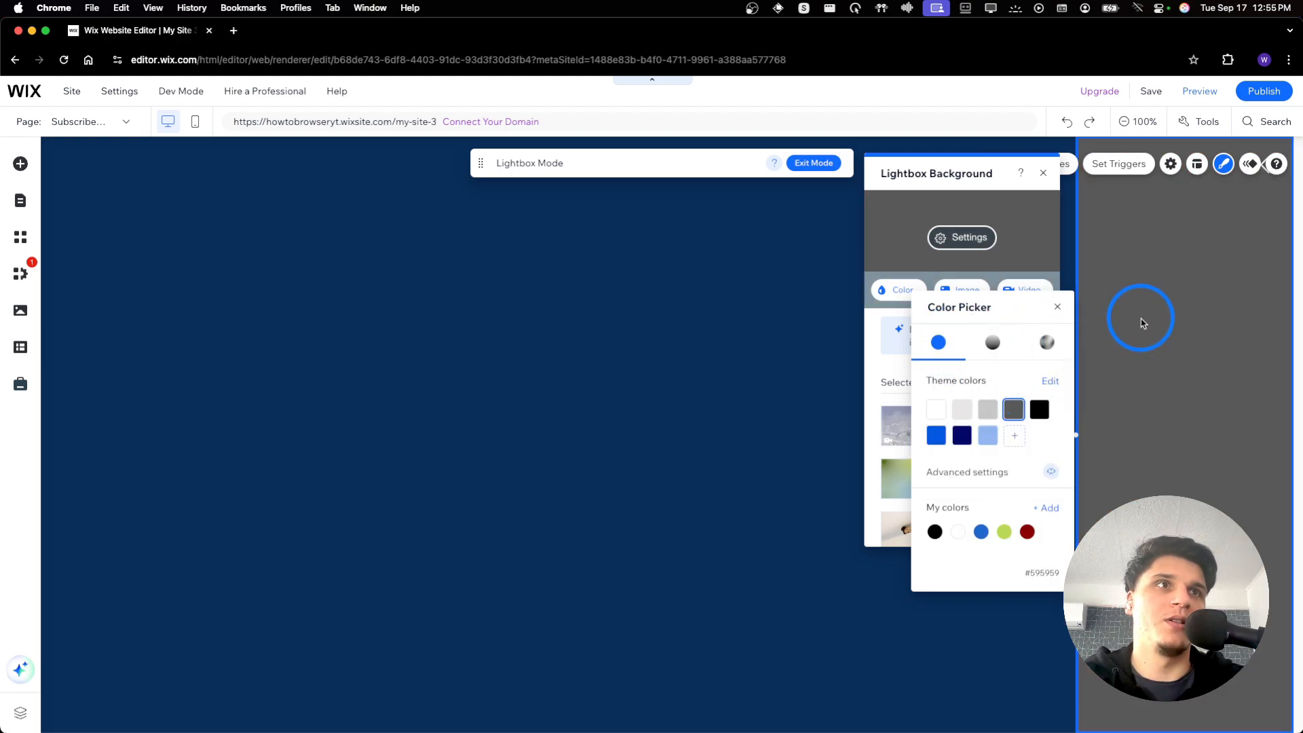
left_click(1253, 165)
left_click(1174, 258)
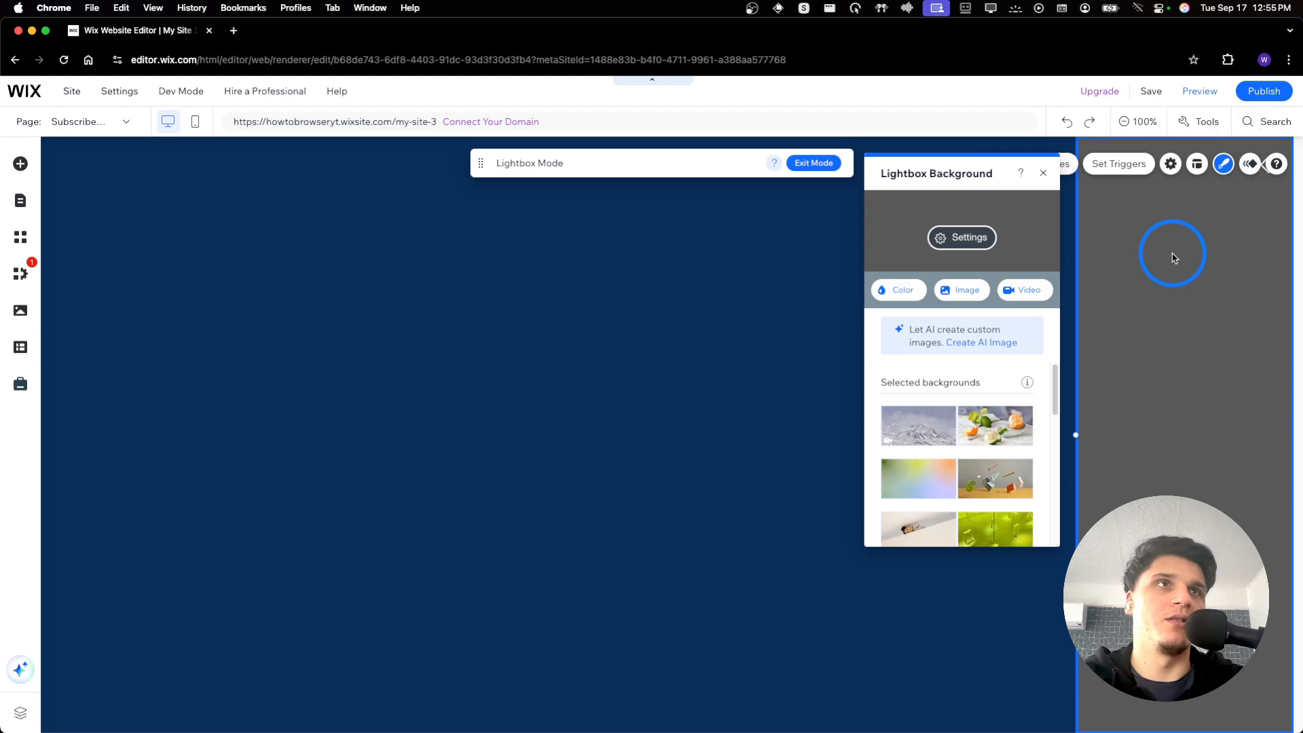
- Try the Left position in the lightbox layout and restore it to Right
left_click(1206, 169)
left_click(907, 239)
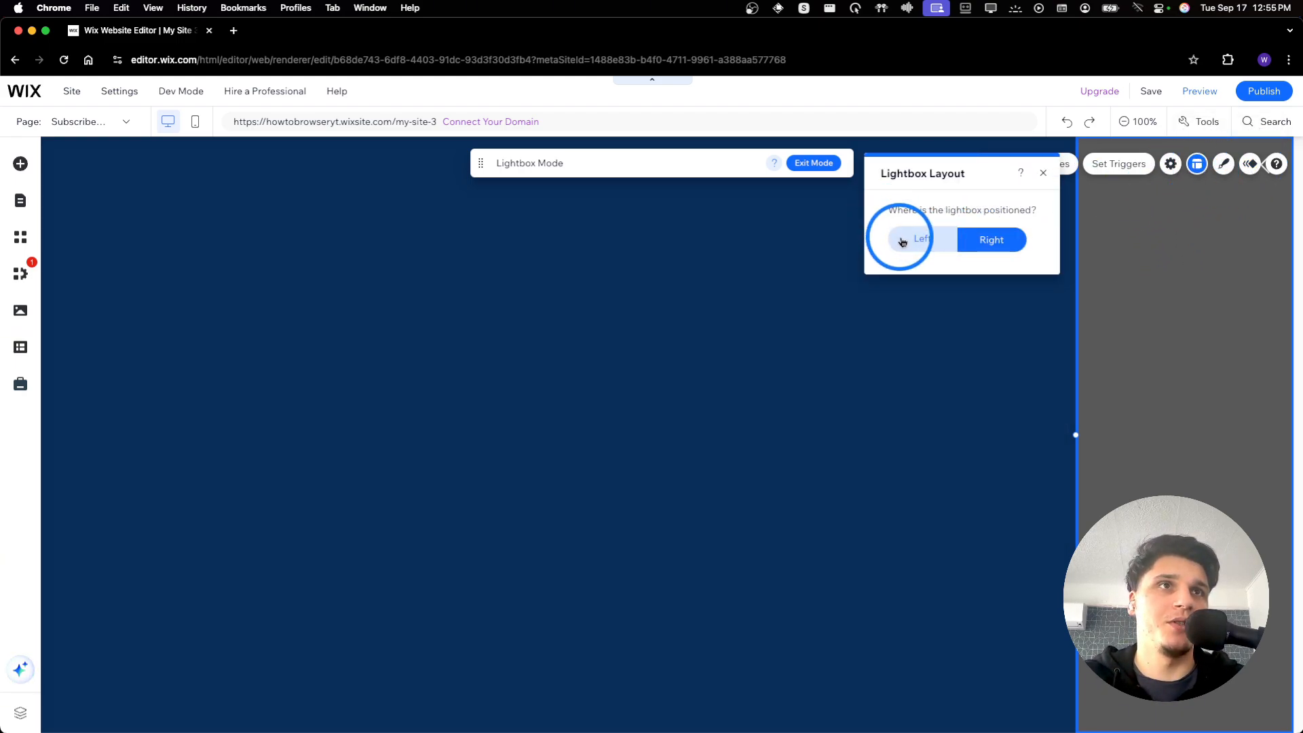
left_click(995, 241)
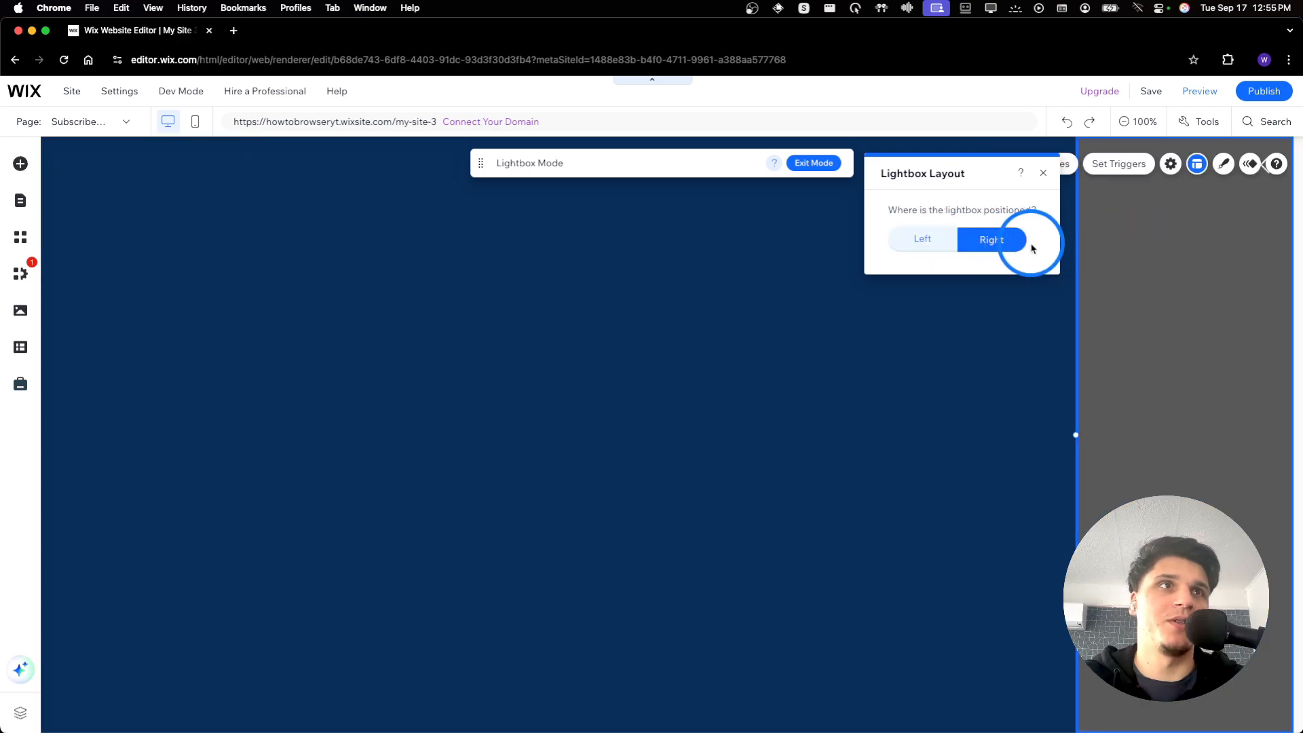
left_click(949, 241)
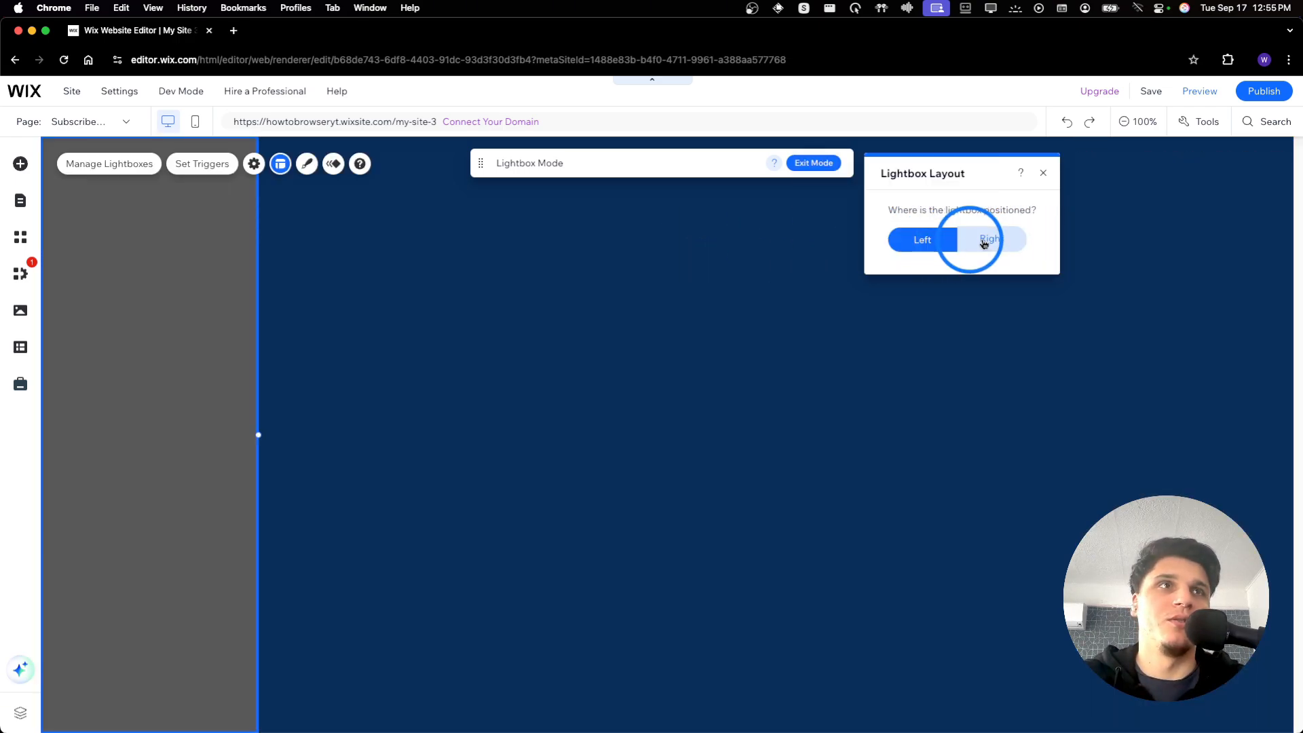
left_click(969, 244)
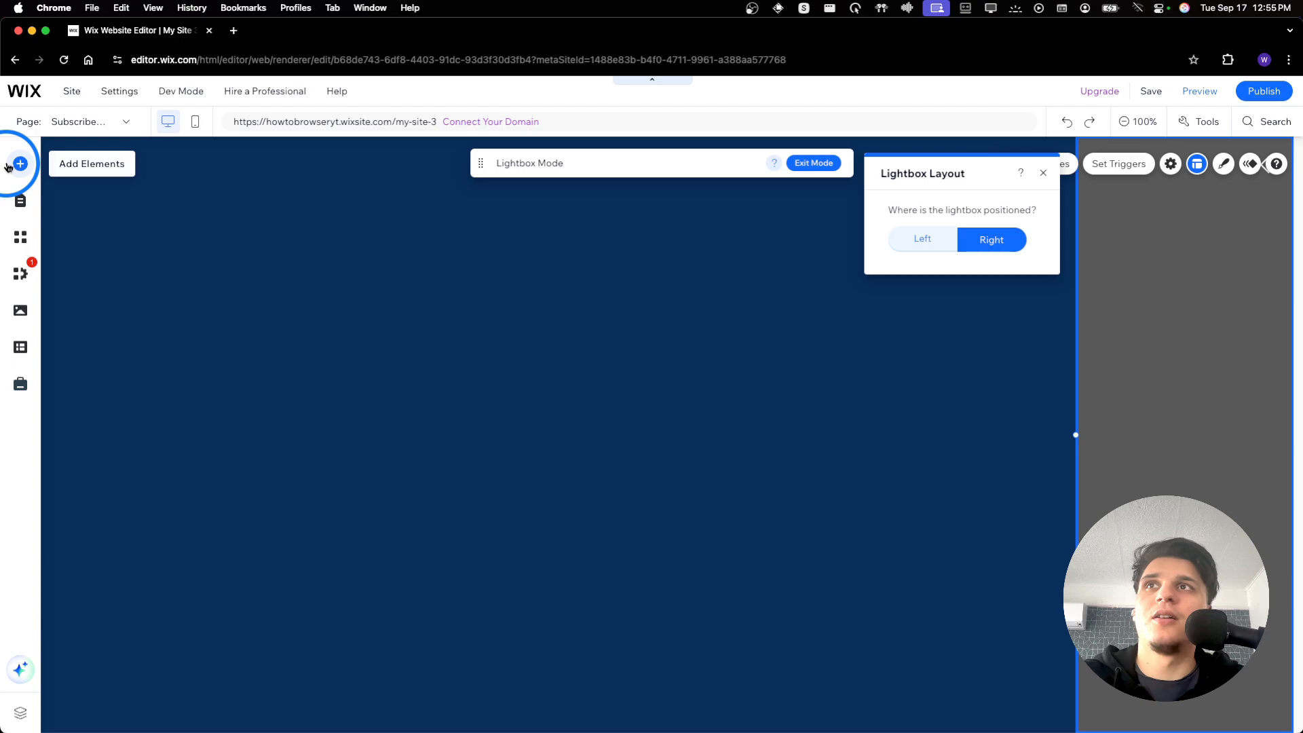
- Add the plain text vertical menu to the lightbox's grey panel and center-align its items
left_click(18, 164)
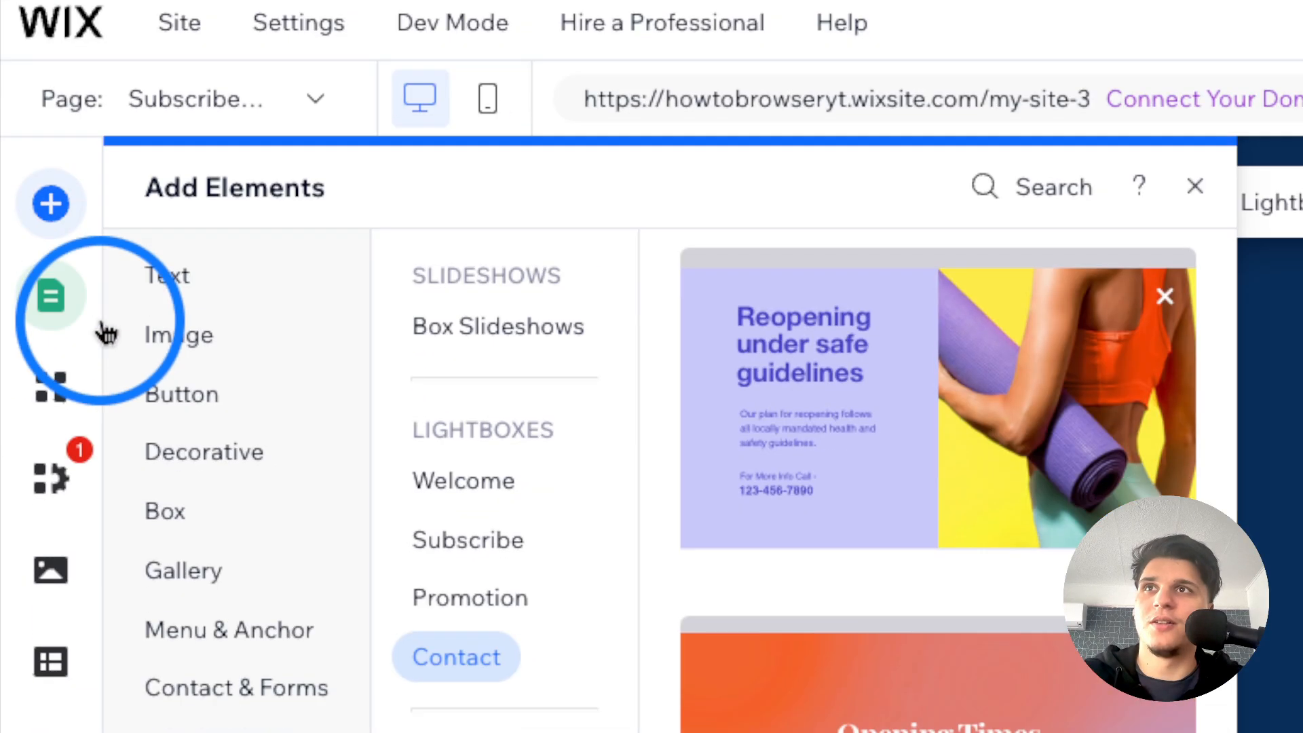
left_click(72, 287)
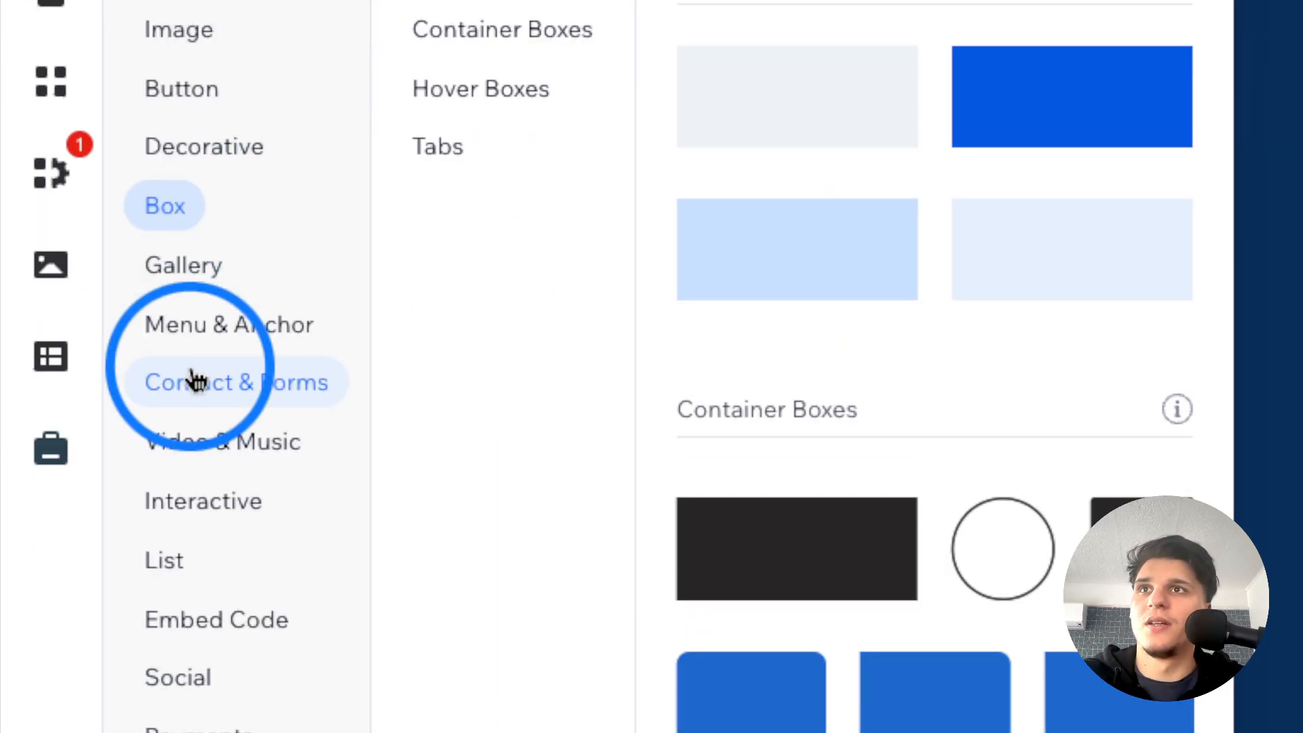
left_click(193, 499)
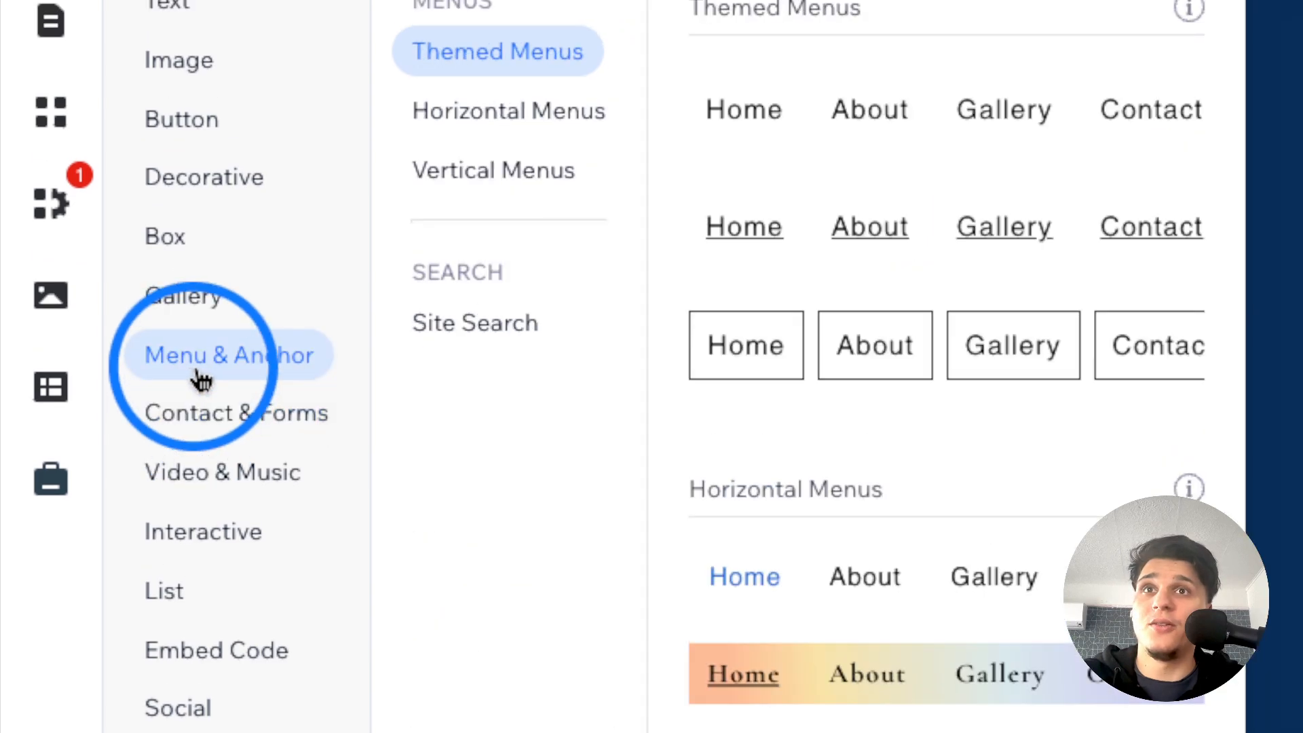
left_click_drag(694, 179, 887, 379)
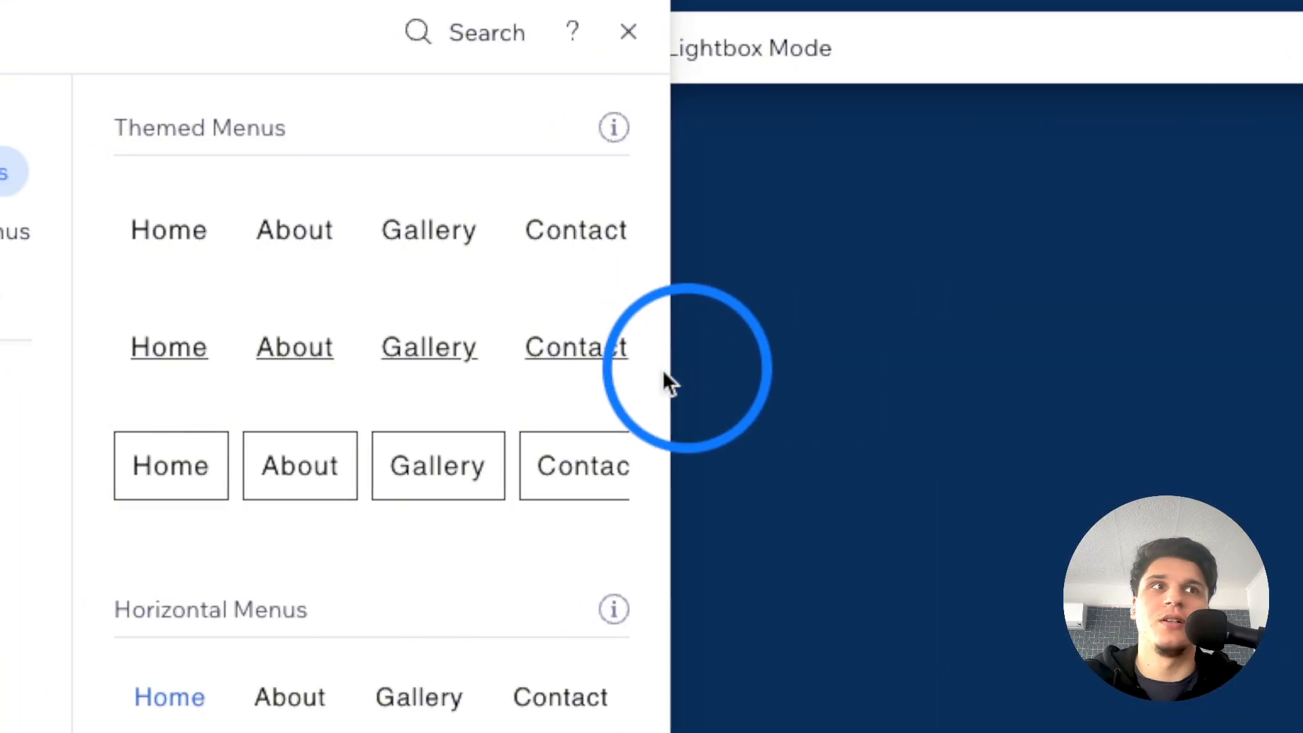
scroll(662, 377, "down", 10)
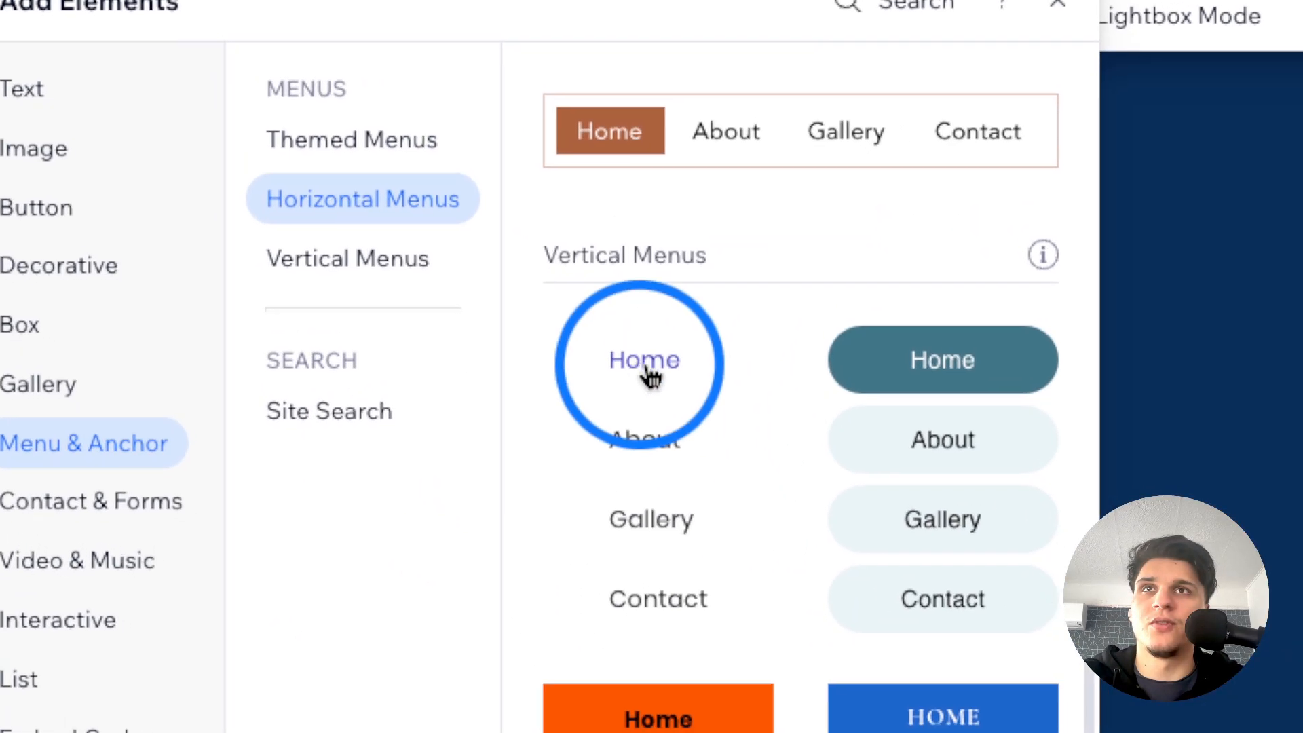
left_click_drag(312, 301, 918, 367)
left_click_drag(1061, 365, 1173, 367)
left_click_drag(1089, 370, 1039, 370)
left_click_drag(1039, 370, 1036, 368)
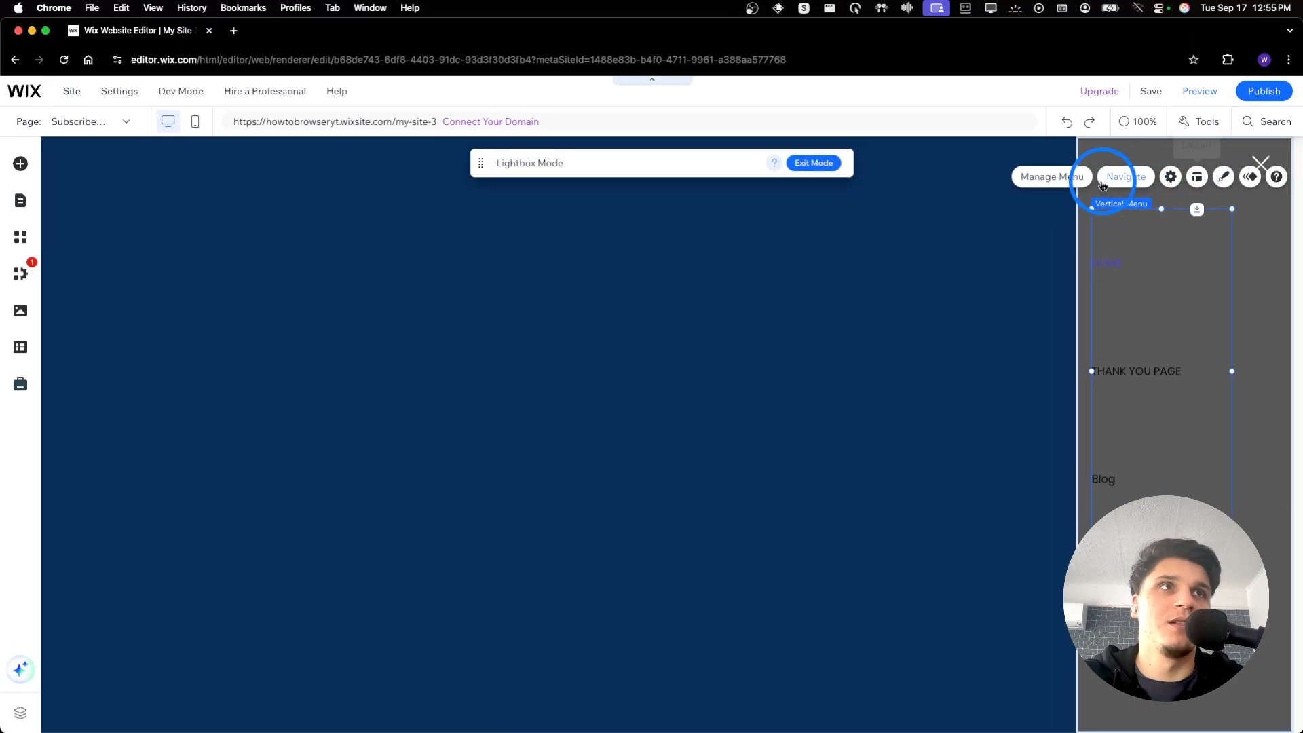
left_click(1197, 178)
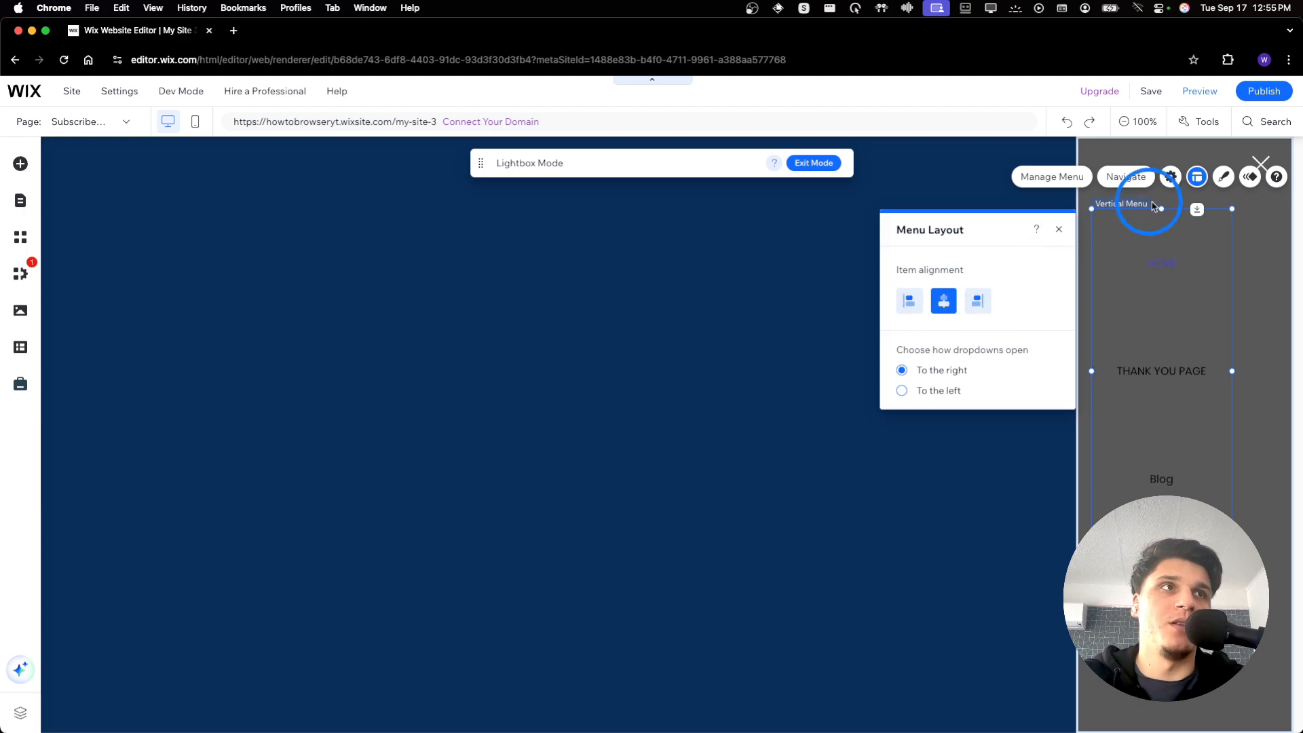
- Rename the Subscribe (Join Our List) lightbox as "our lightbox/menu side menu subscribe"
left_click(1073, 182)
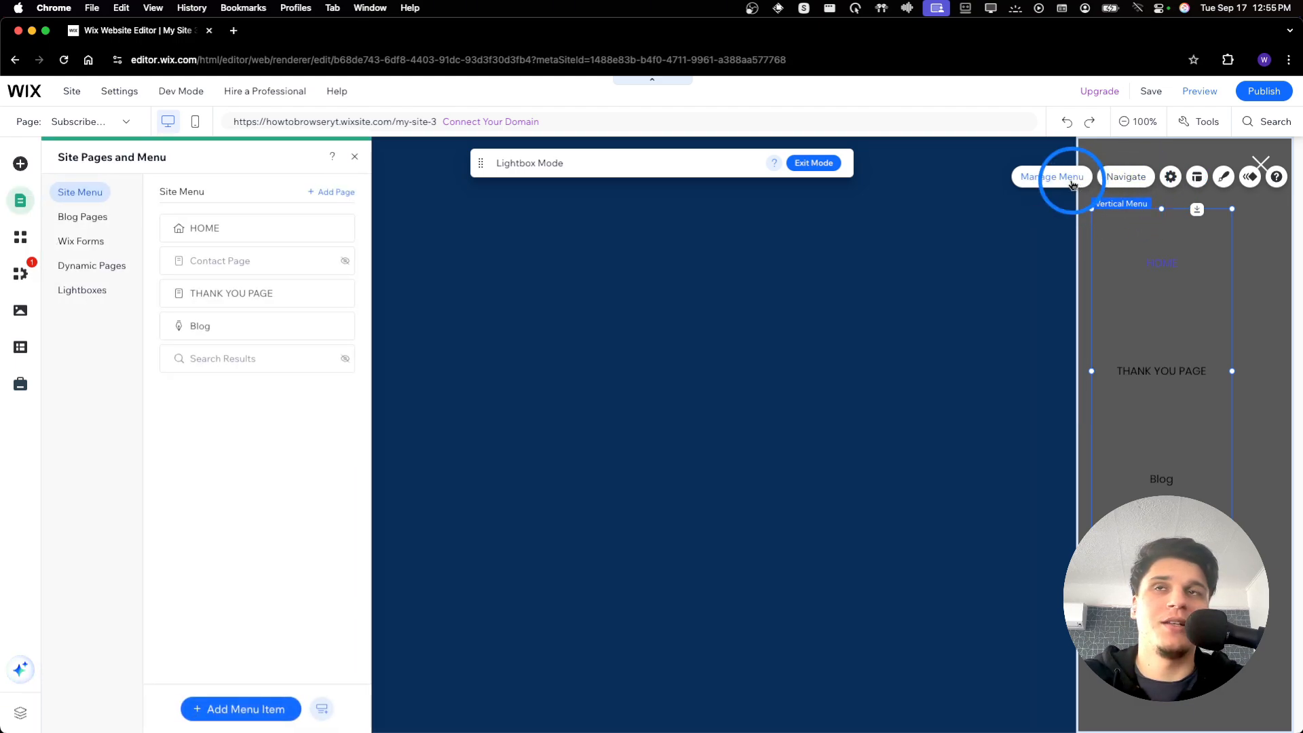
left_click_drag(234, 285, 169, 291)
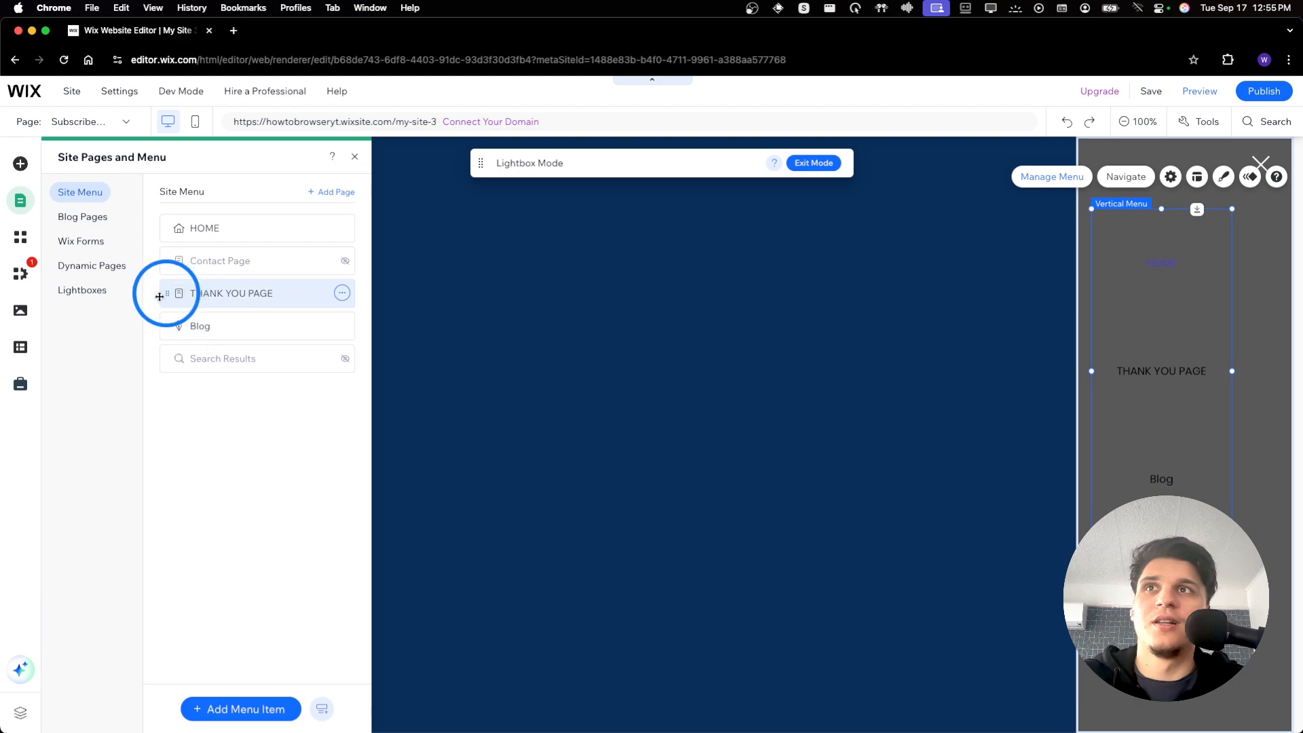
left_click(116, 292)
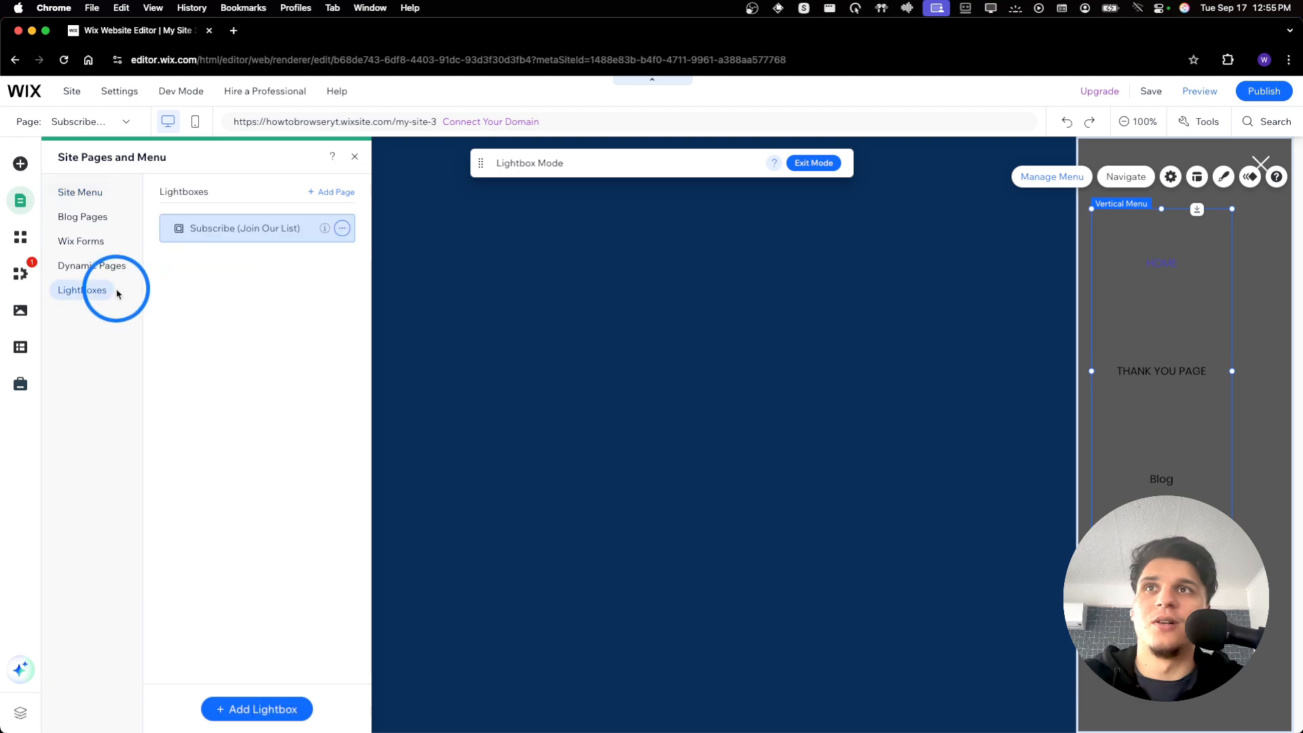
left_click(342, 229)
left_click(378, 260)
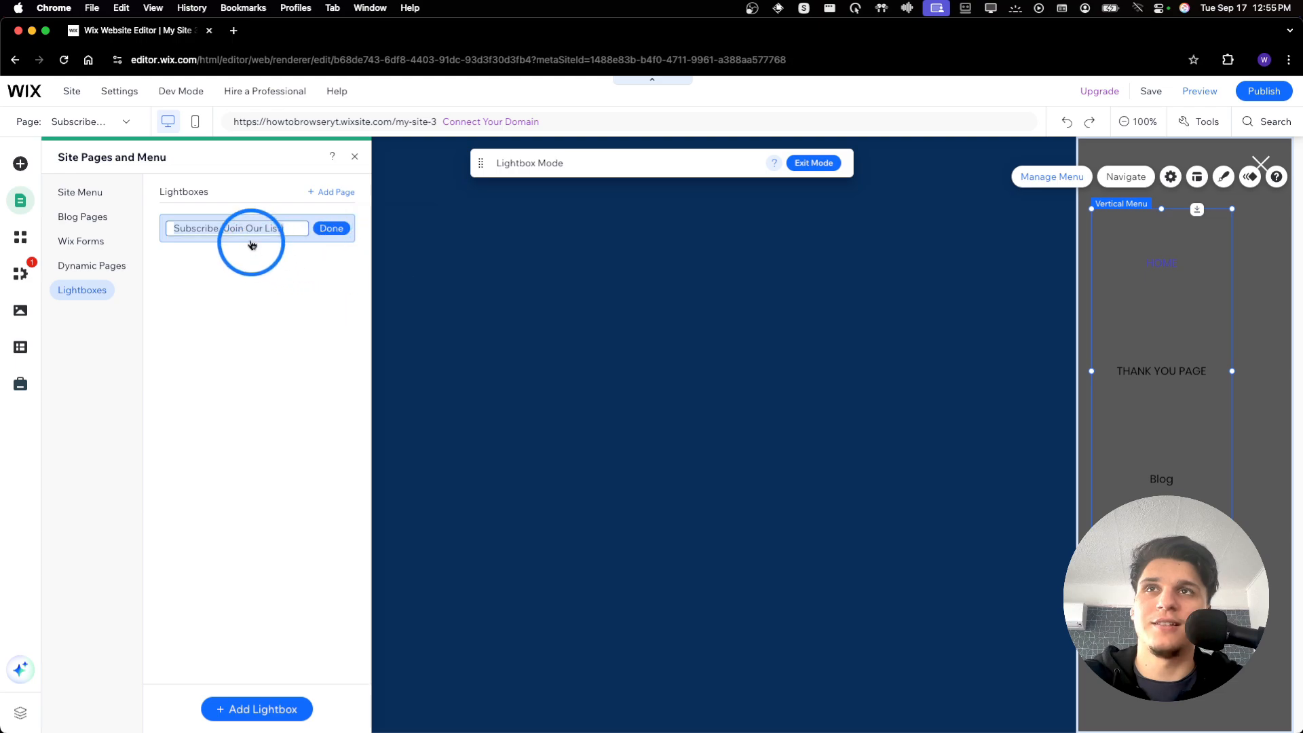
type("Ω")
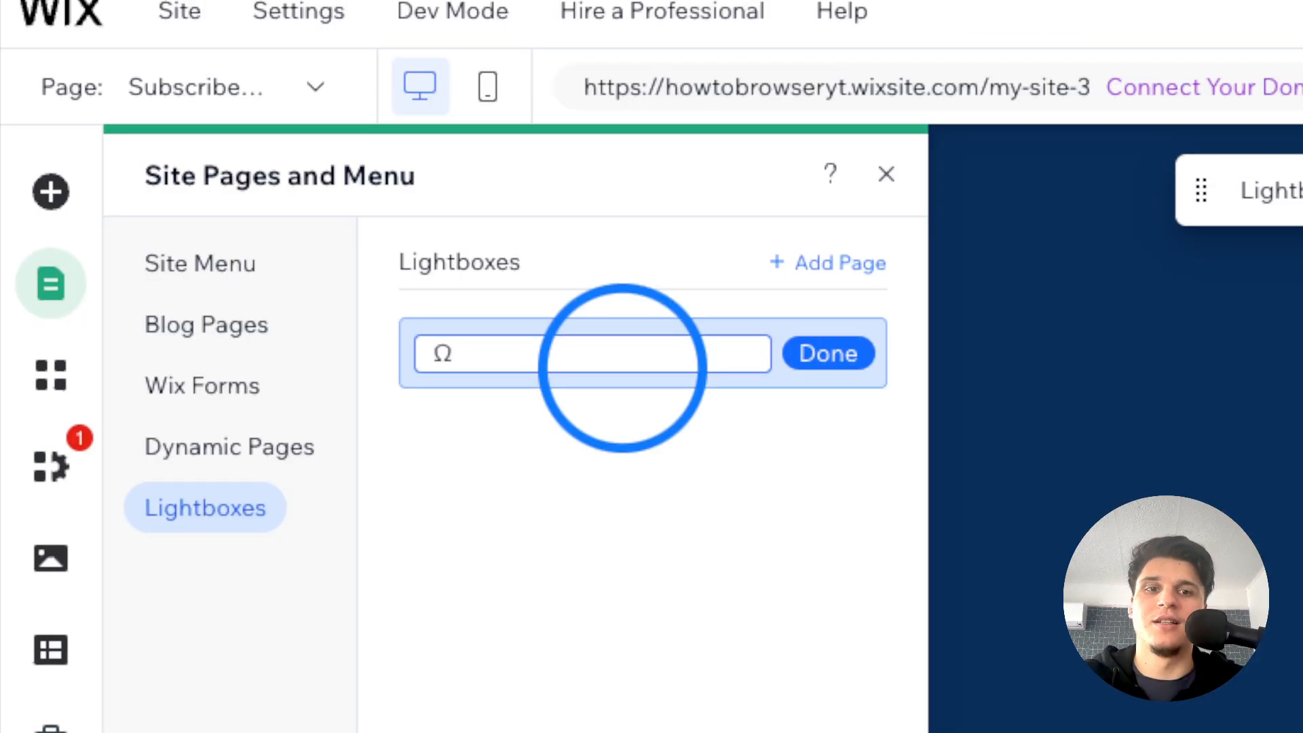
key("BackSpace")
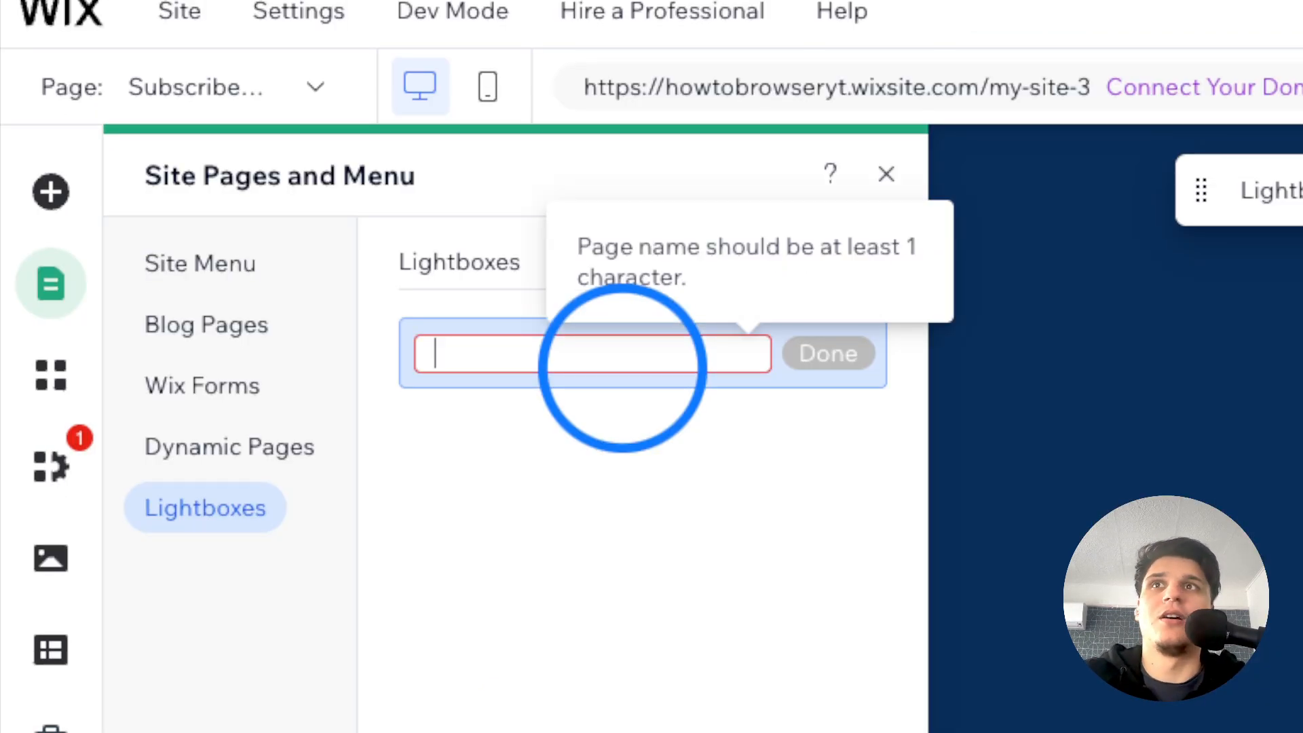
type("our lightbox/menu")
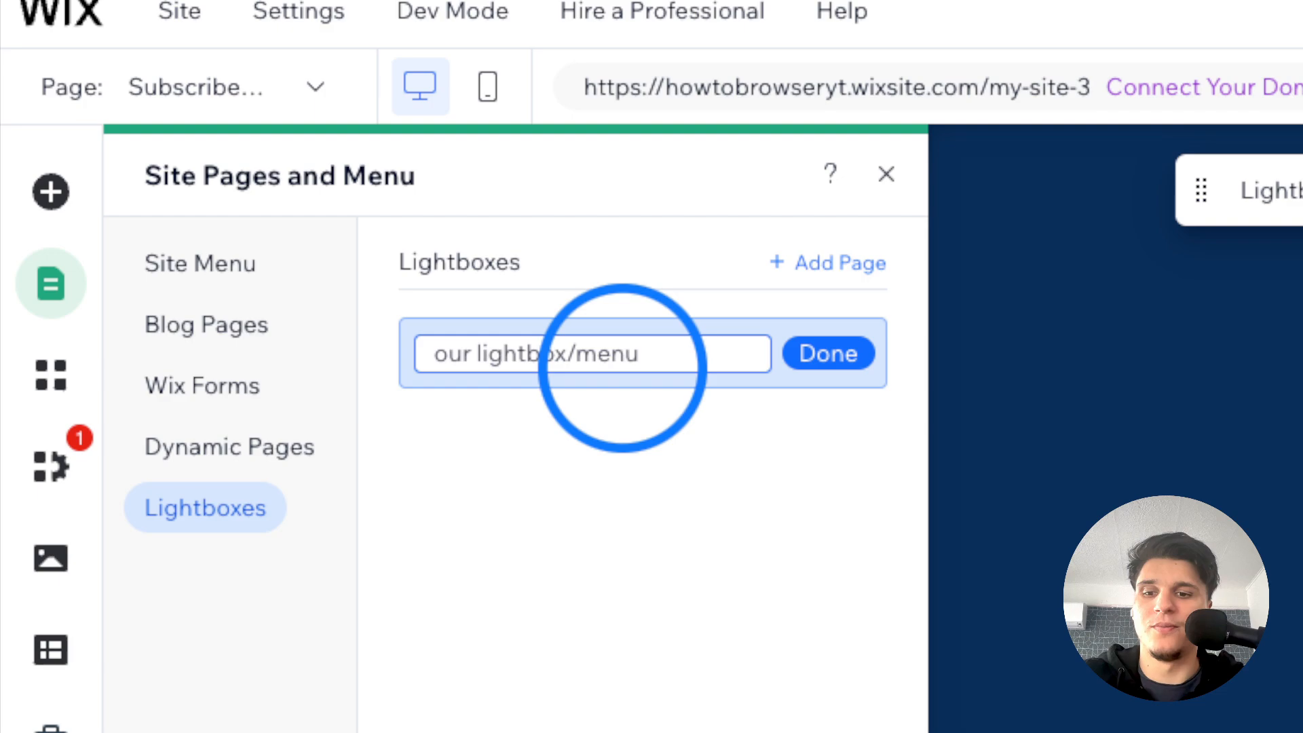
type("subscri")
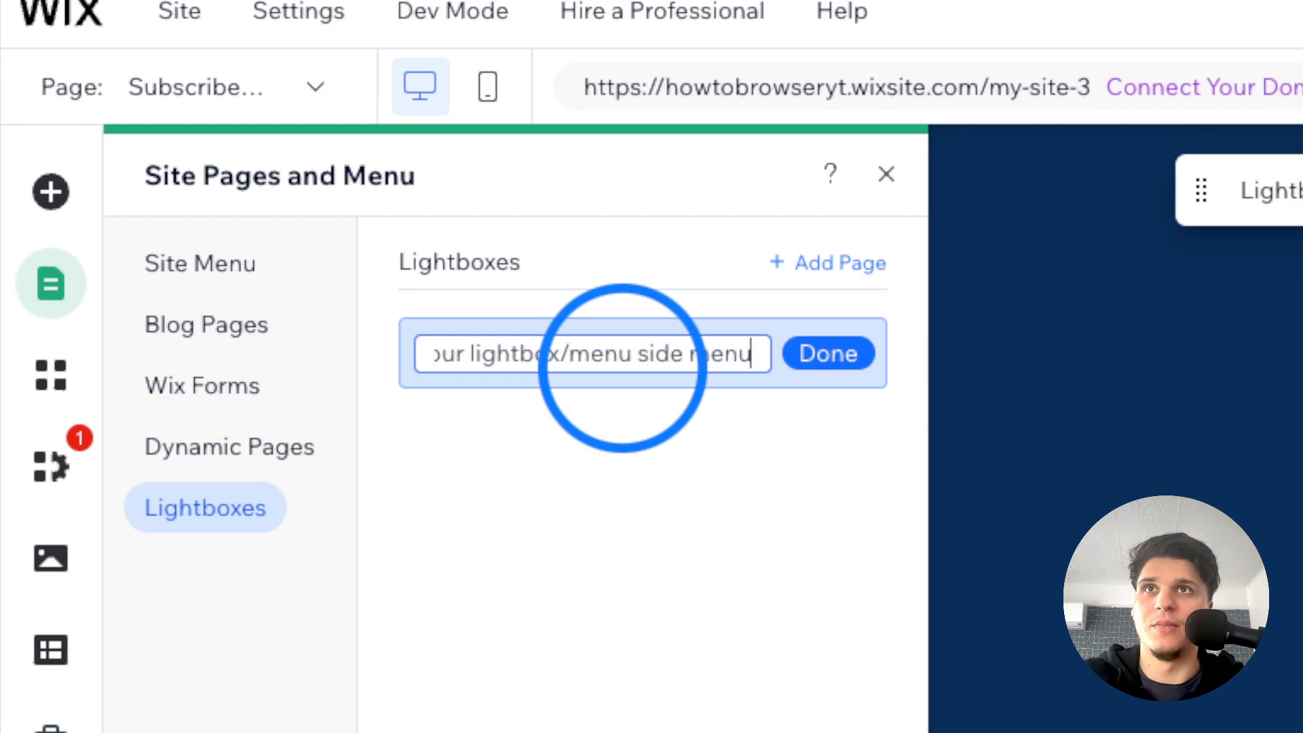
type("be")
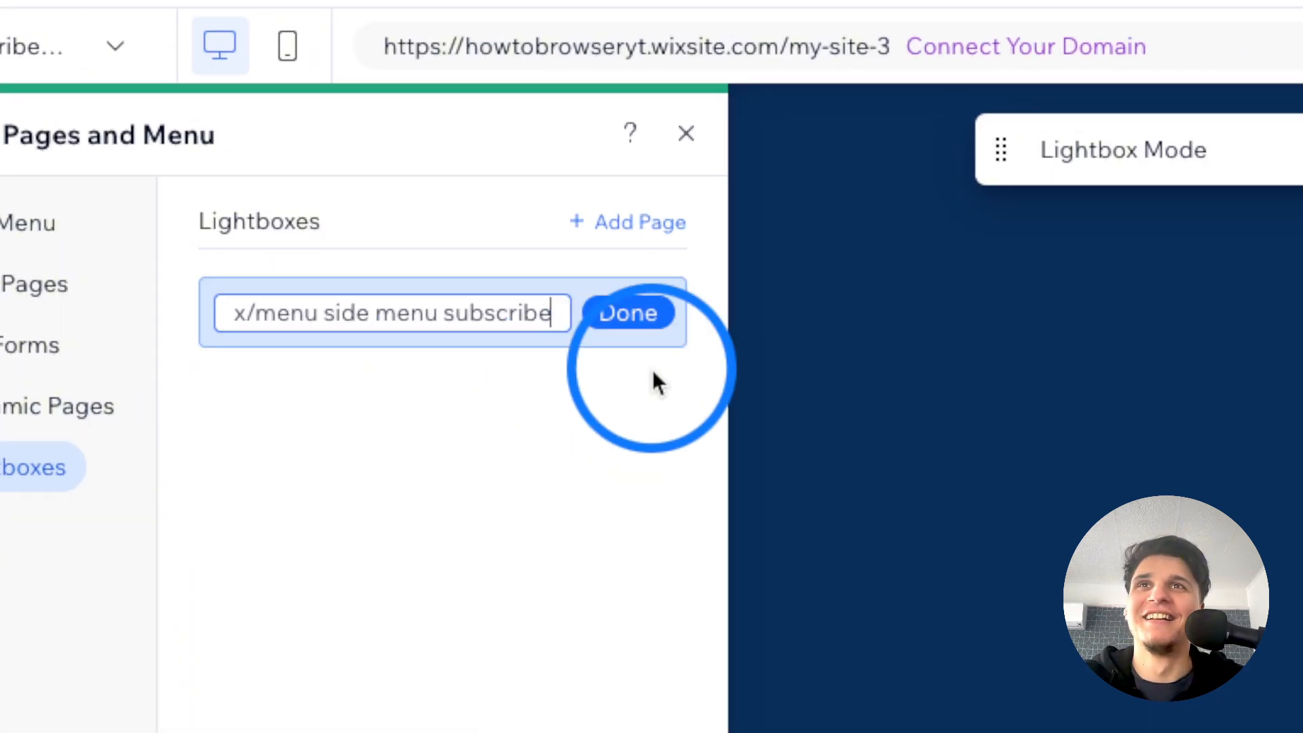
left_click(829, 354)
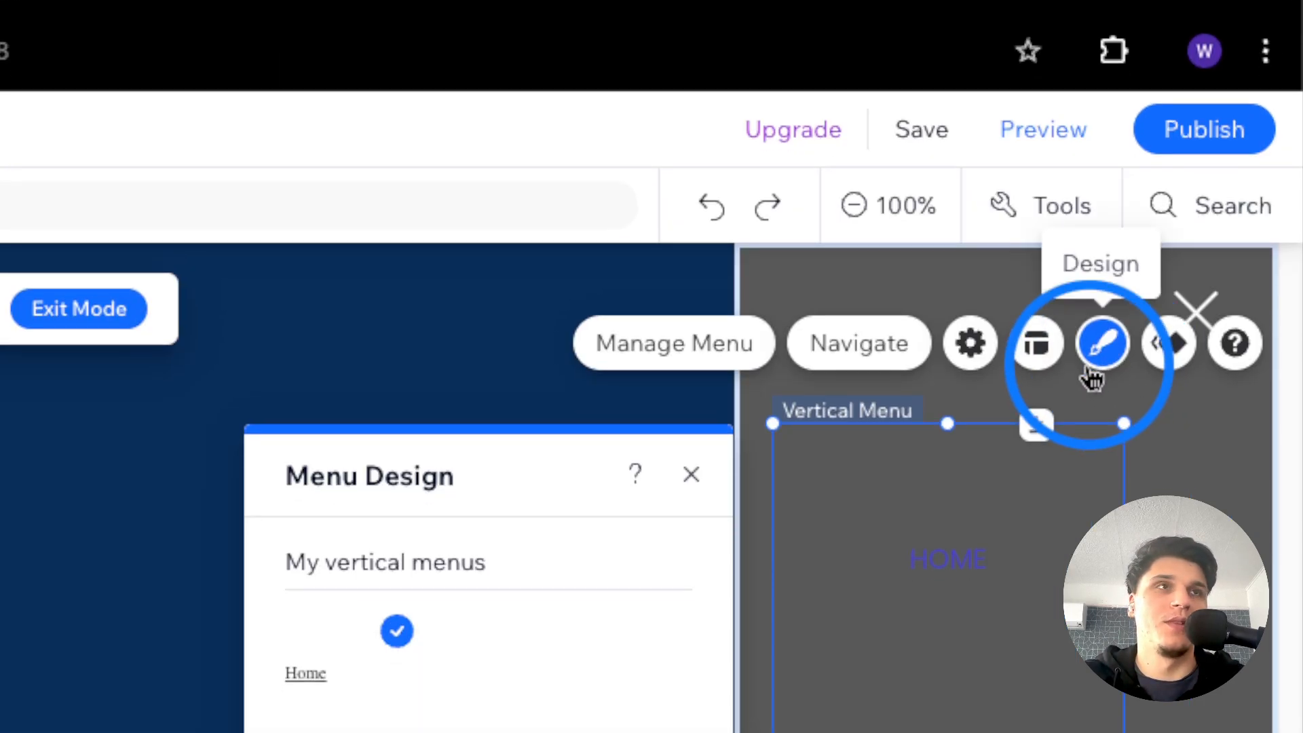
- Try several preset designs from the vertical menu collection on the lightbox menu
left_click(918, 327)
scroll(909, 360, "down", 5)
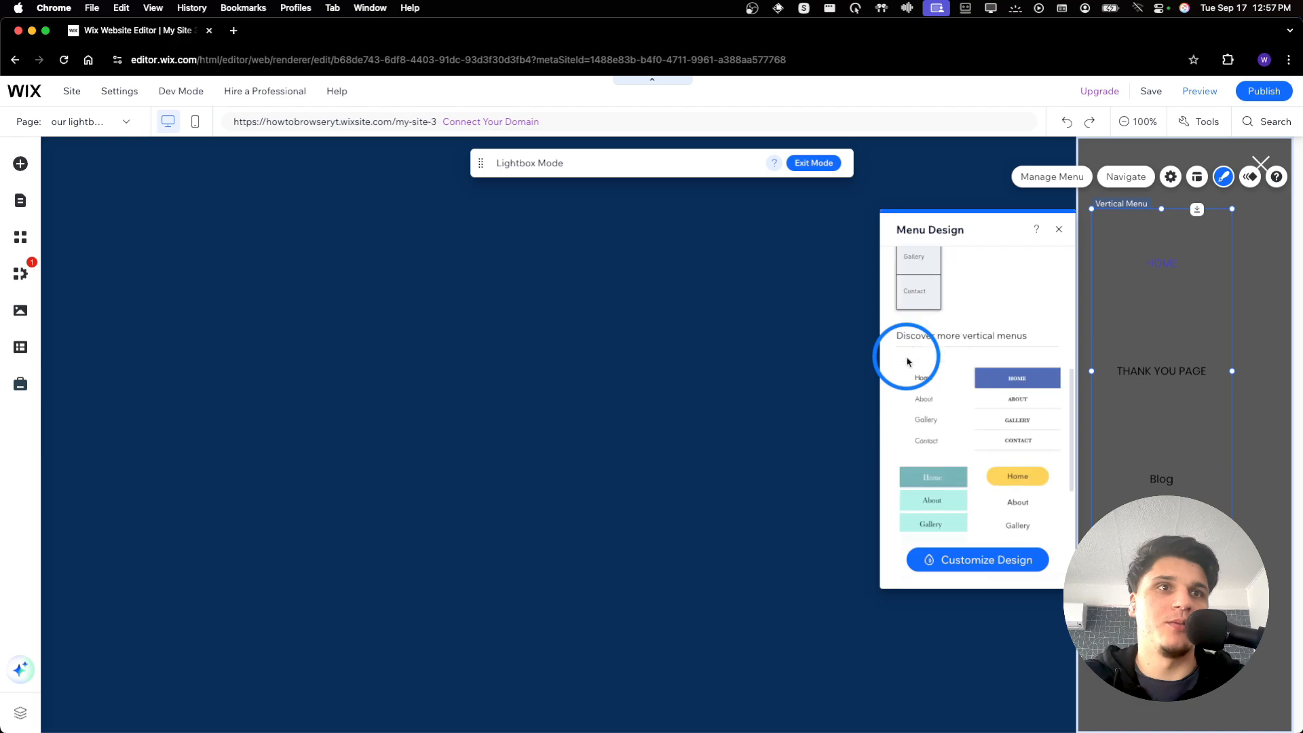
left_click(1006, 418)
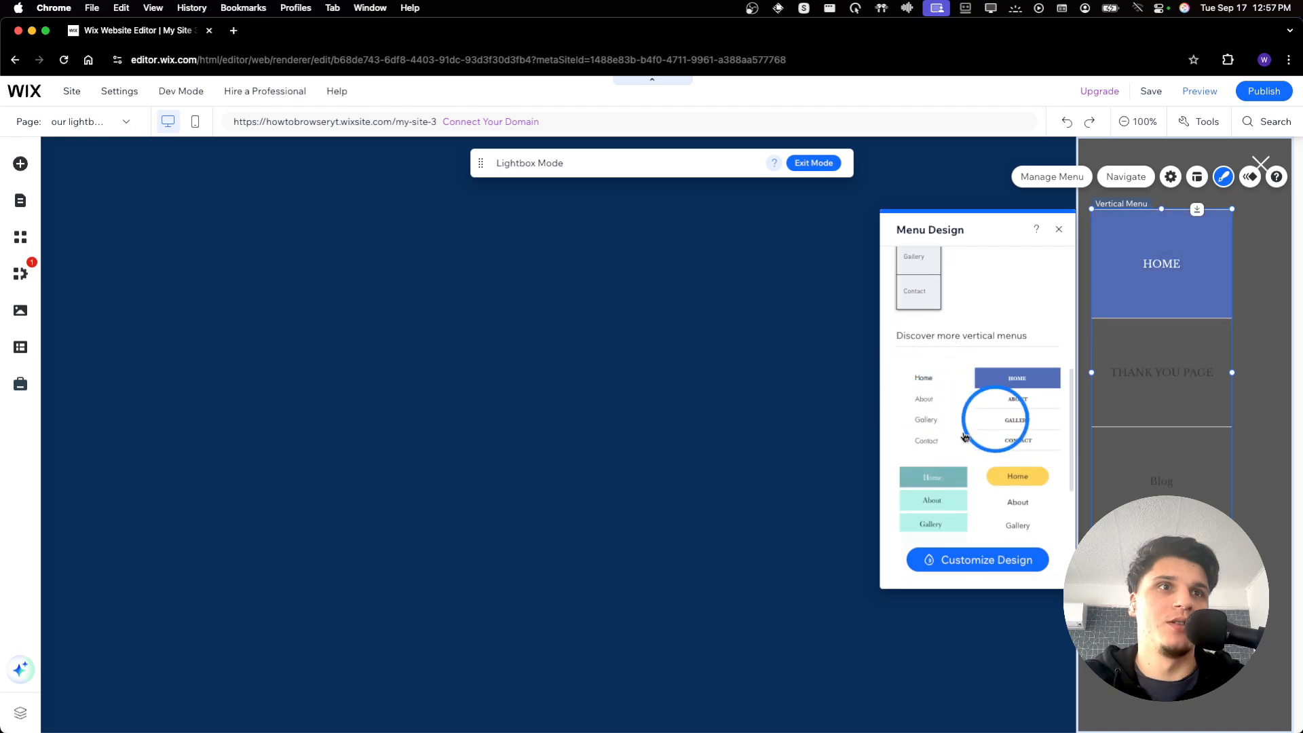
left_click(910, 475)
scroll(964, 468, "down", 2)
left_click(1013, 470)
scroll(977, 475, "down", 2)
left_click(939, 492)
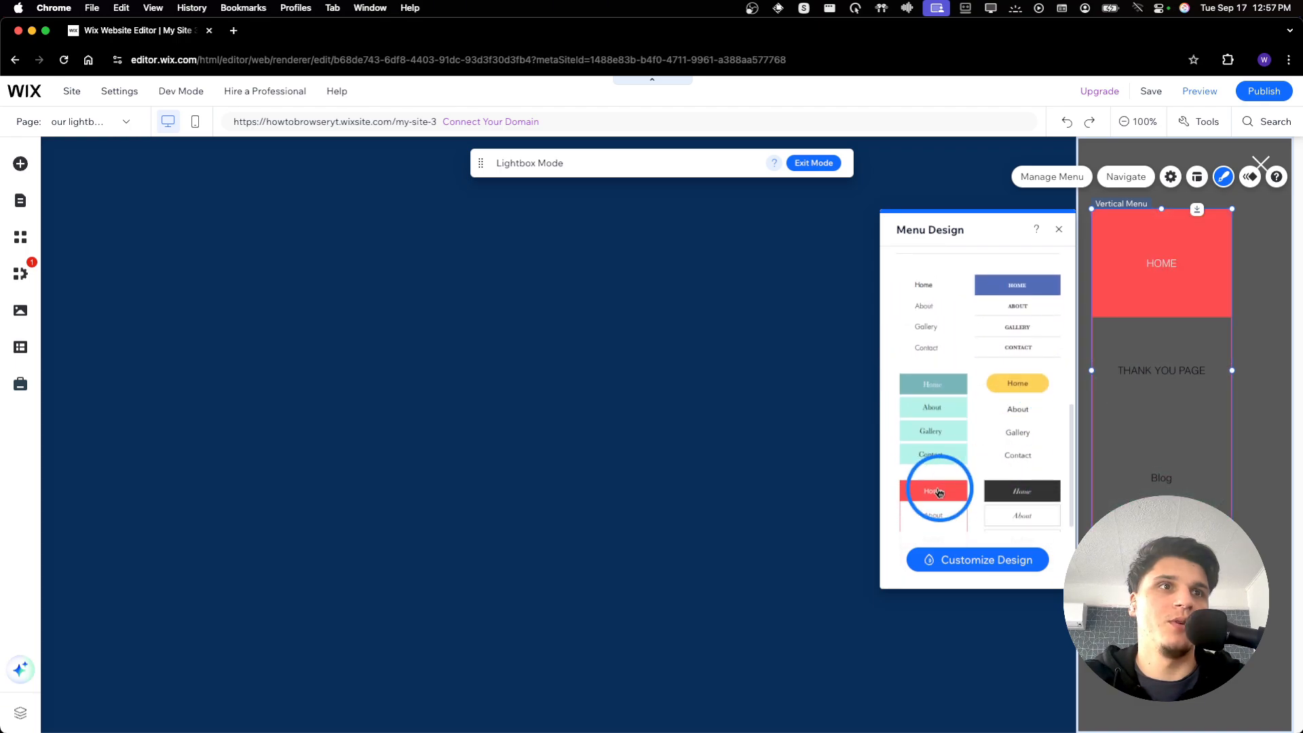
left_click(995, 493)
scroll(978, 482, "down", 2)
left_click(957, 475)
left_click(1024, 495)
- Customize the vertical menu's design, compare its layout styles and apply the one with separate full-width boxes for each item
left_click(960, 568)
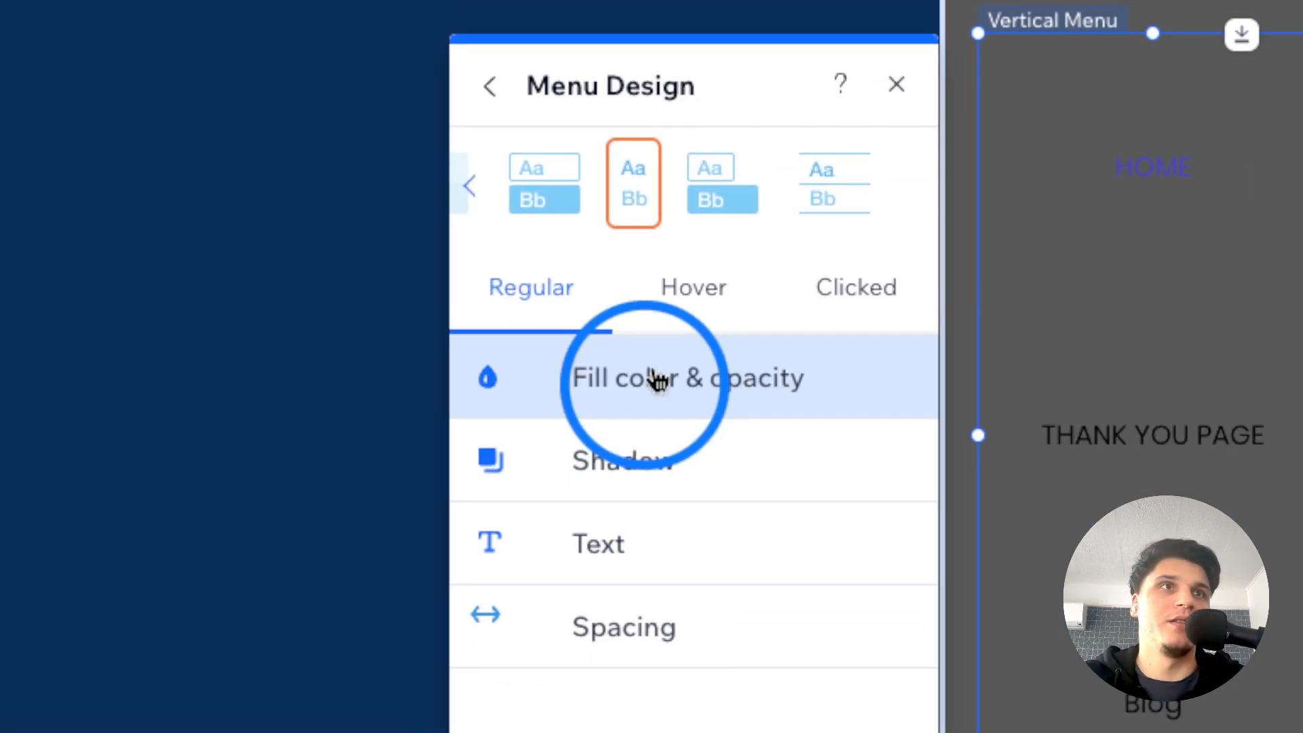
left_click(544, 200)
left_click(750, 207)
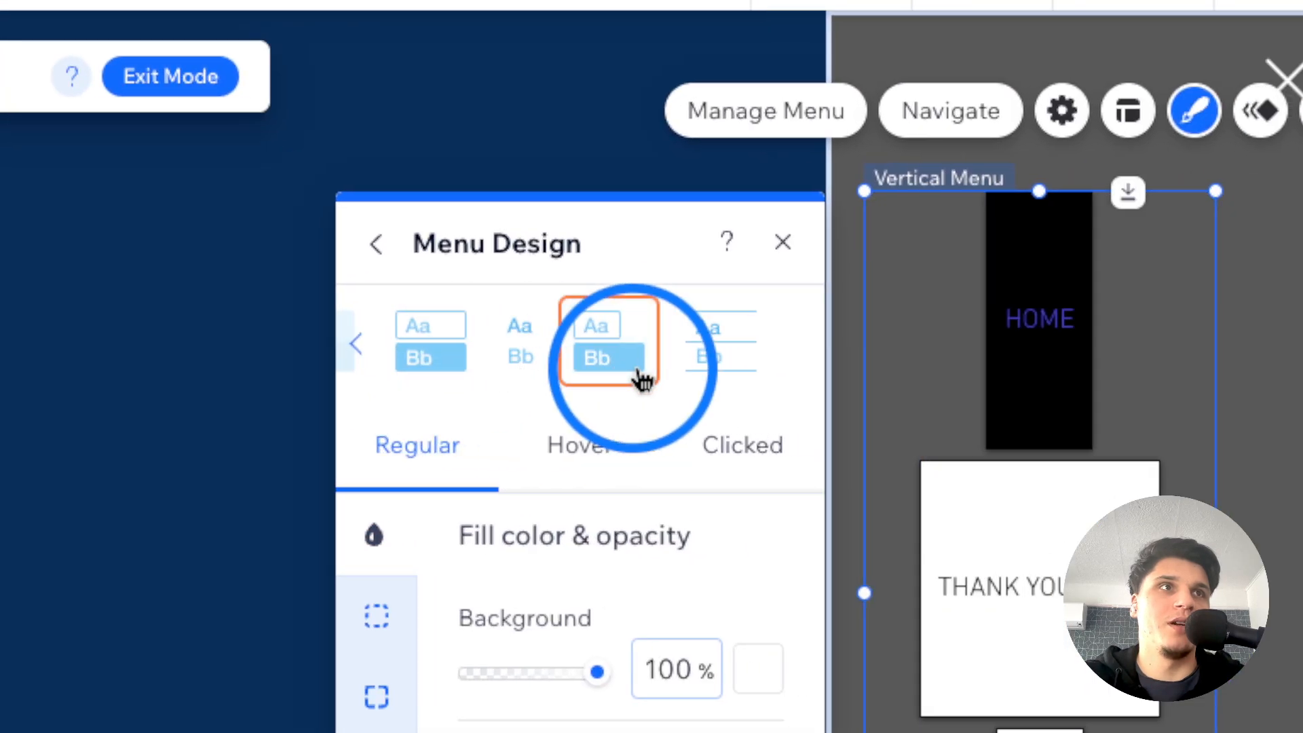
left_click(710, 365)
left_click(520, 359)
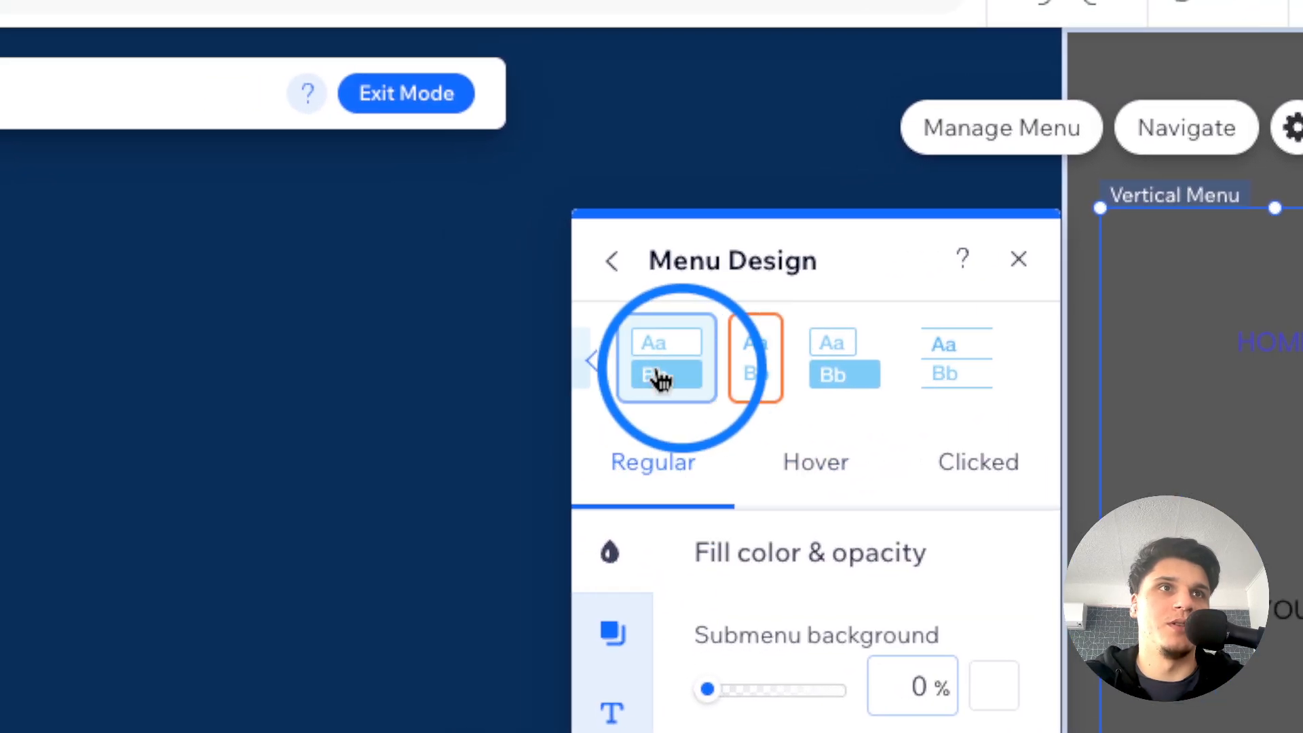
left_click(662, 379)
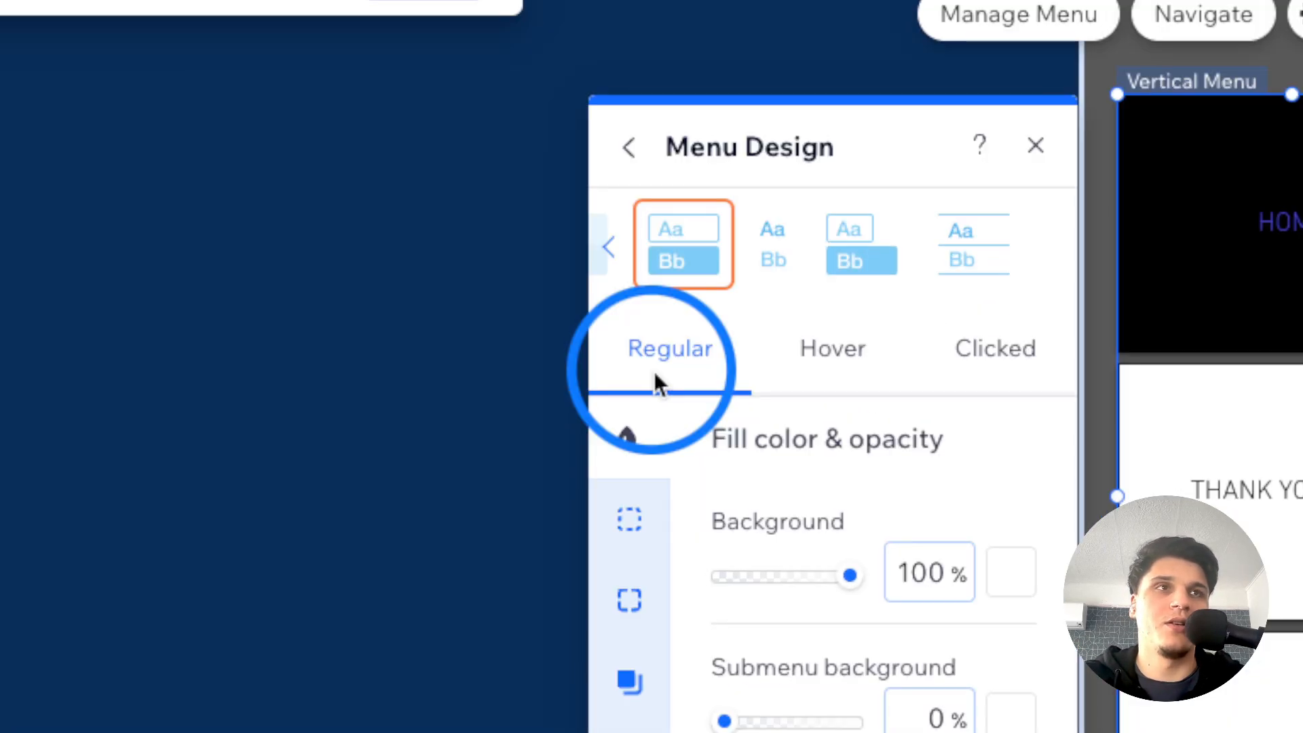
- Lower the background opacity of the menu items in their regular state to 22%
left_click(801, 359)
left_click(662, 343)
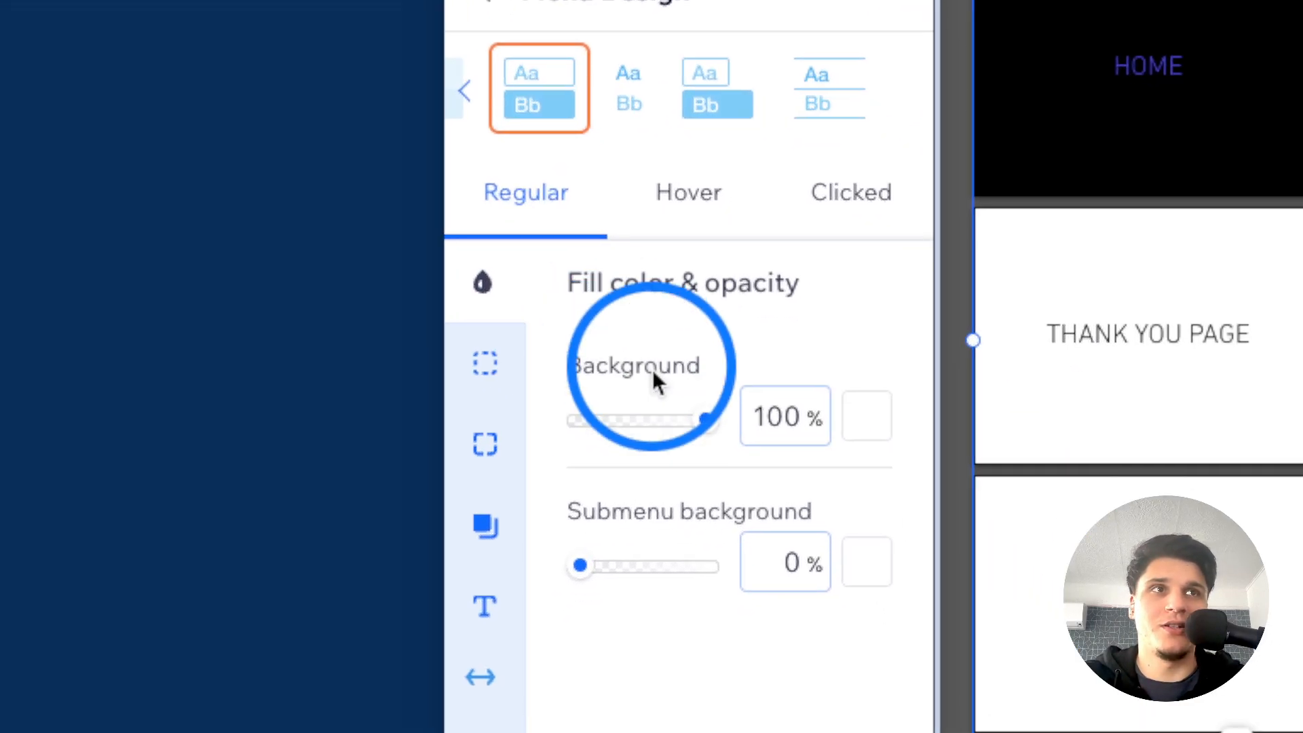
left_click_drag(705, 421, 637, 422)
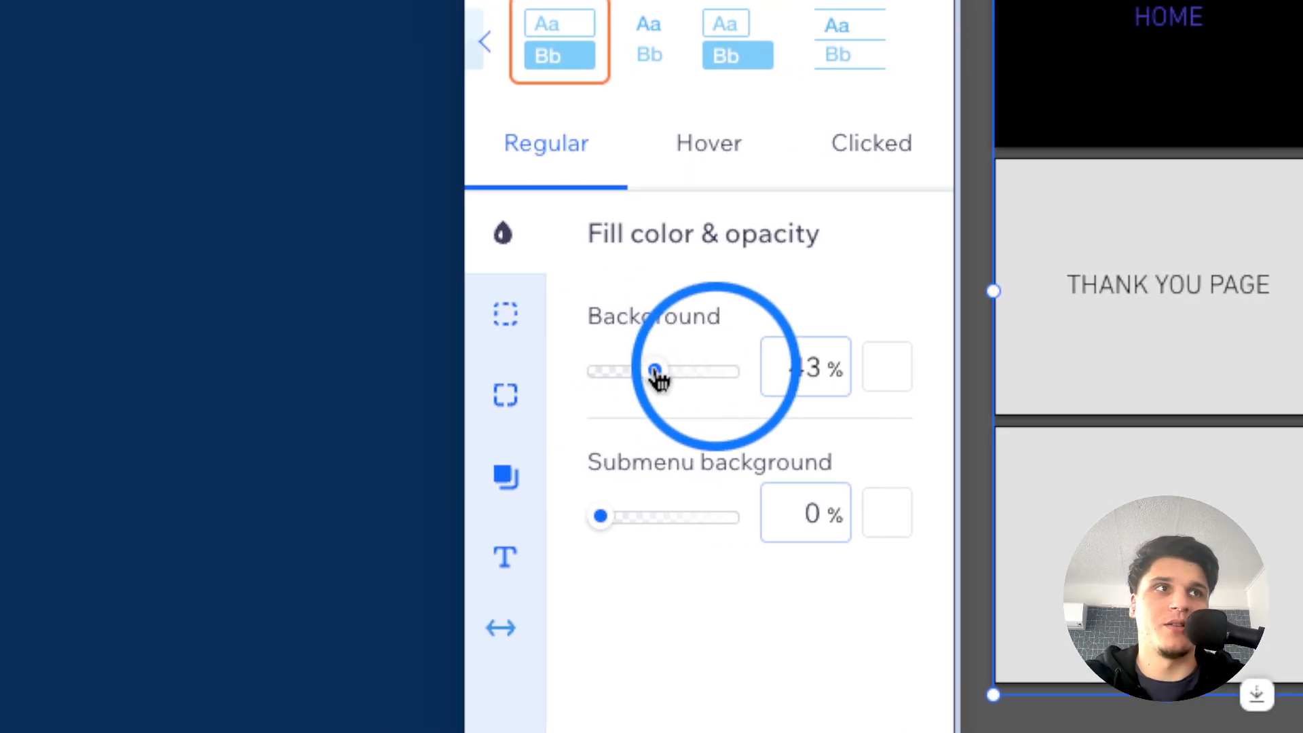
left_click_drag(656, 373, 626, 370)
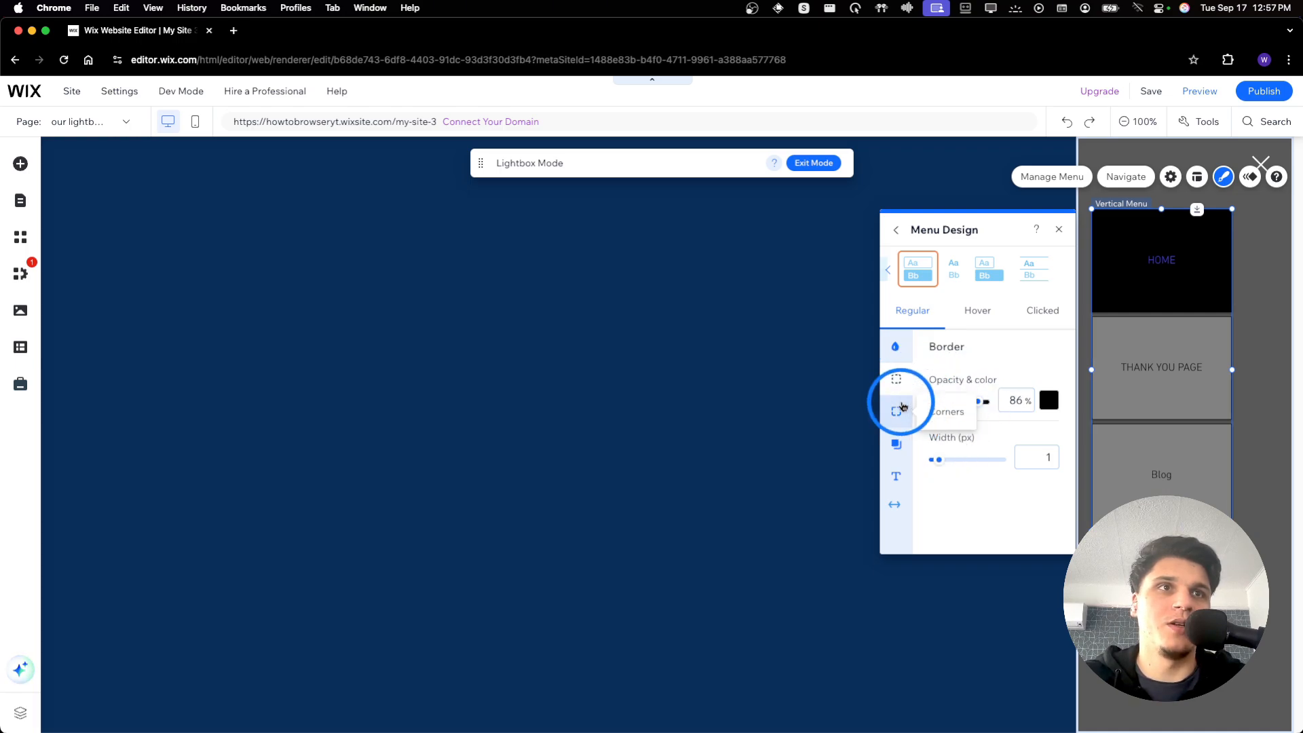
- Set the menu items' shadow to a 7 px distance and 12 px blur, and adjust its opacity
left_click(895, 348)
left_click(903, 440)
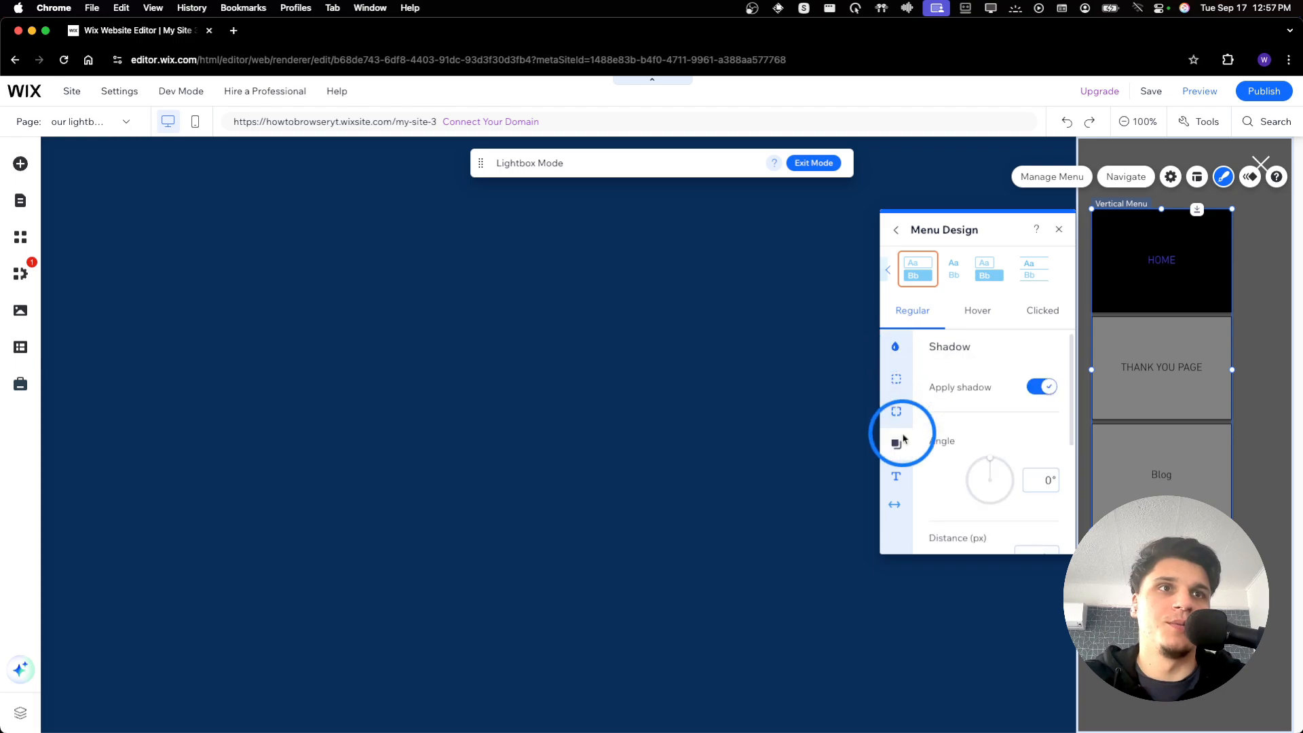
scroll(964, 414, "down", 3)
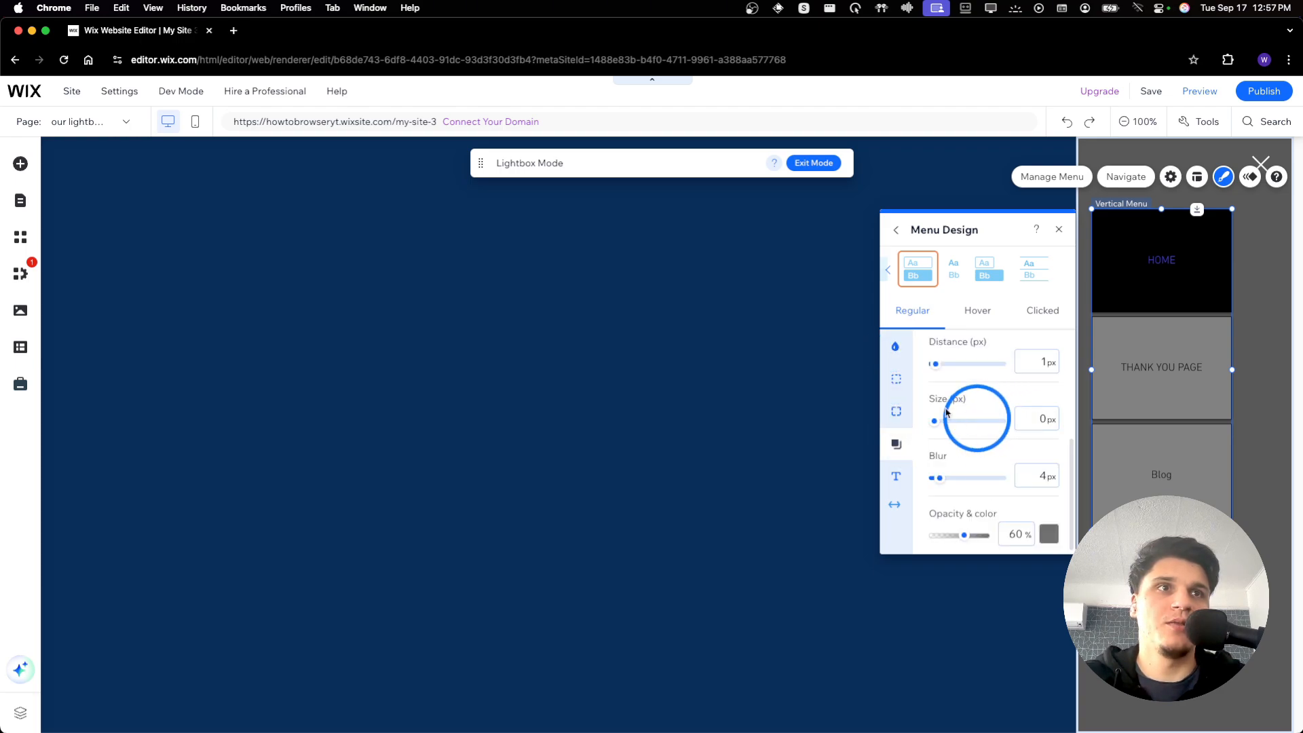
left_click(949, 503)
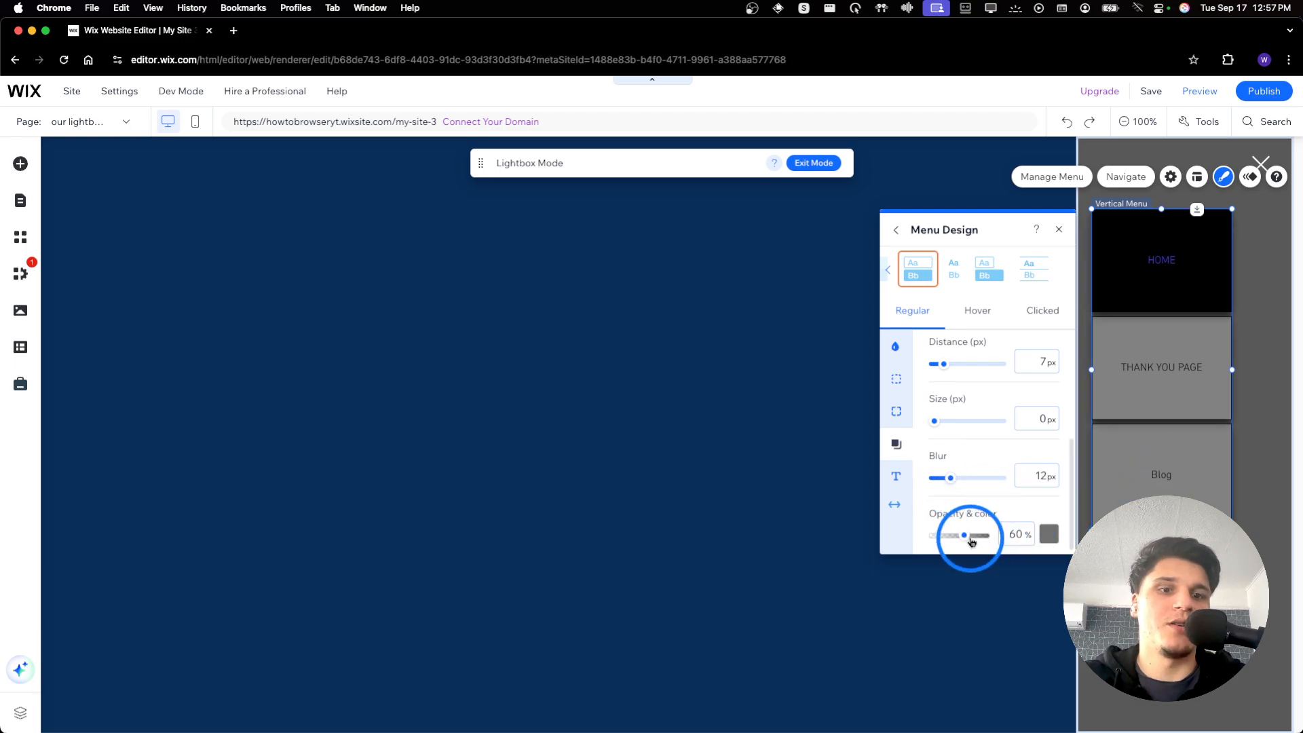
left_click_drag(1166, 599, 155, 616)
left_click_drag(964, 535, 930, 538)
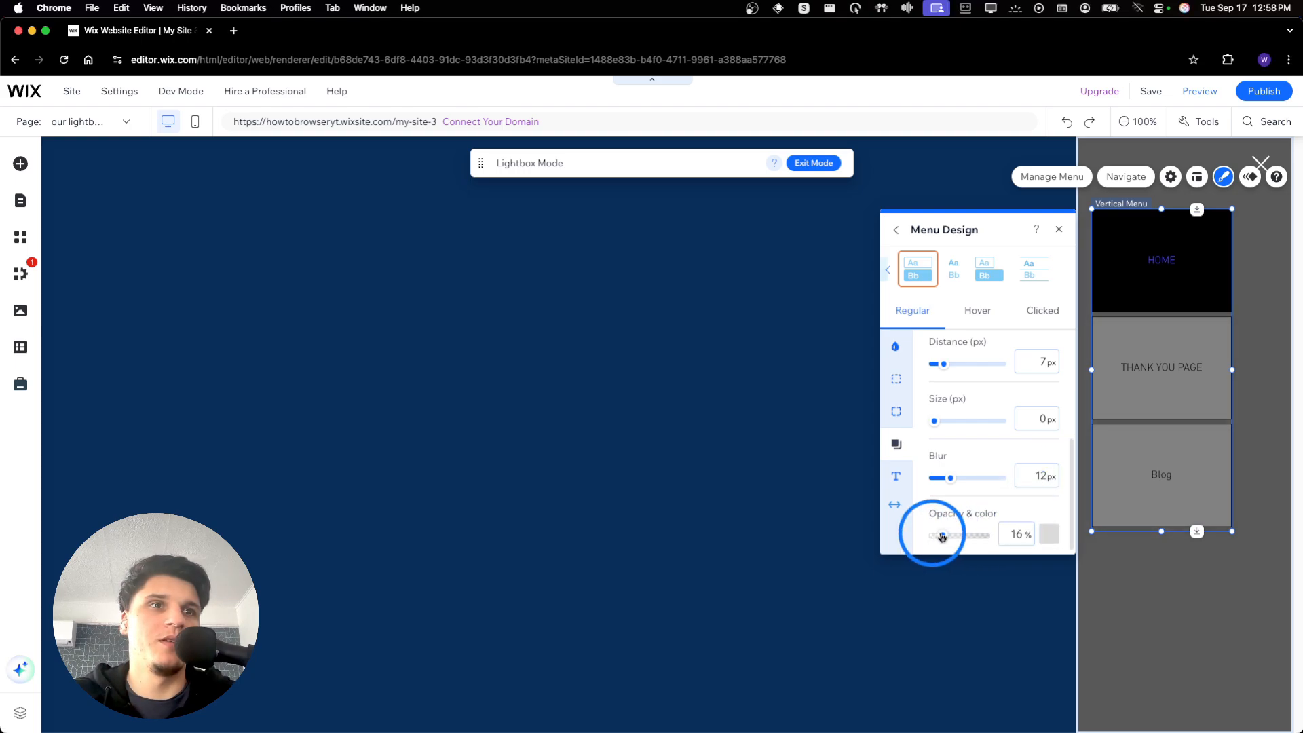
- Enlarge the menu item text and set its font to Poppins Black
left_click(896, 476)
scroll(967, 482, "down", 3)
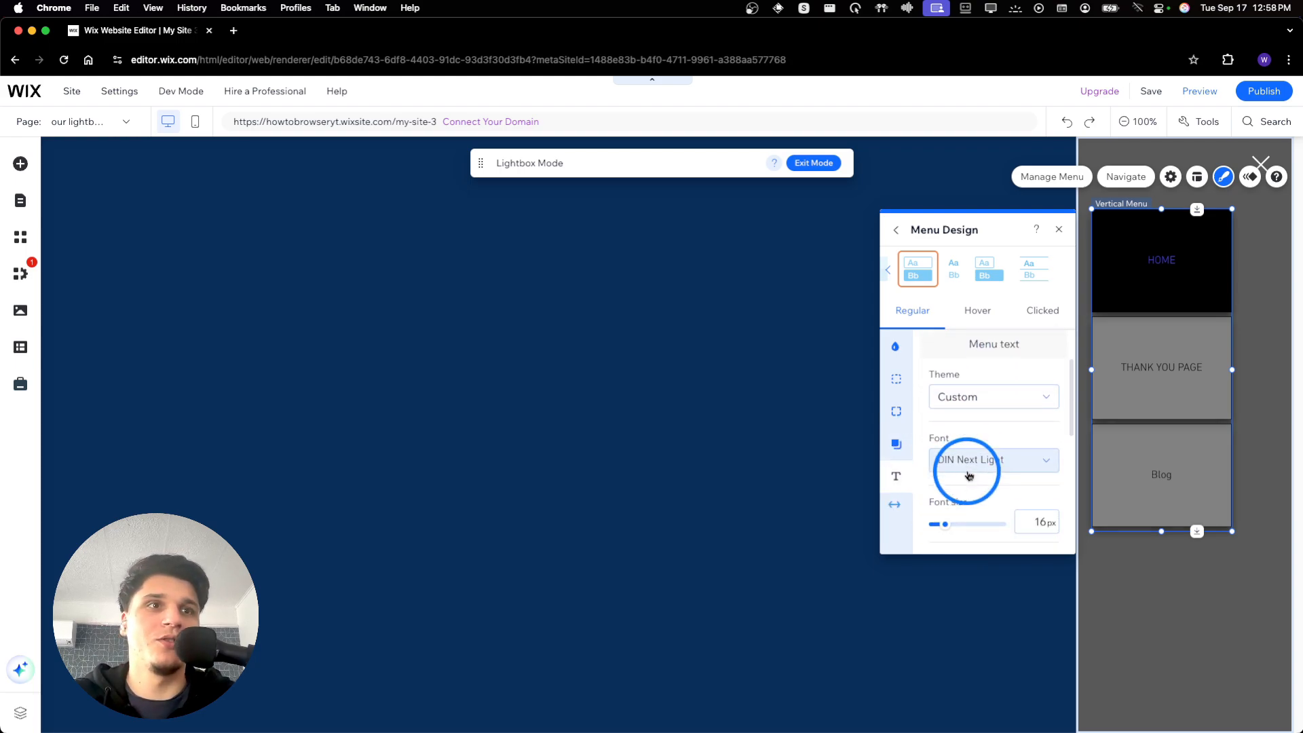
left_click_drag(956, 488, 950, 485)
left_click(963, 435)
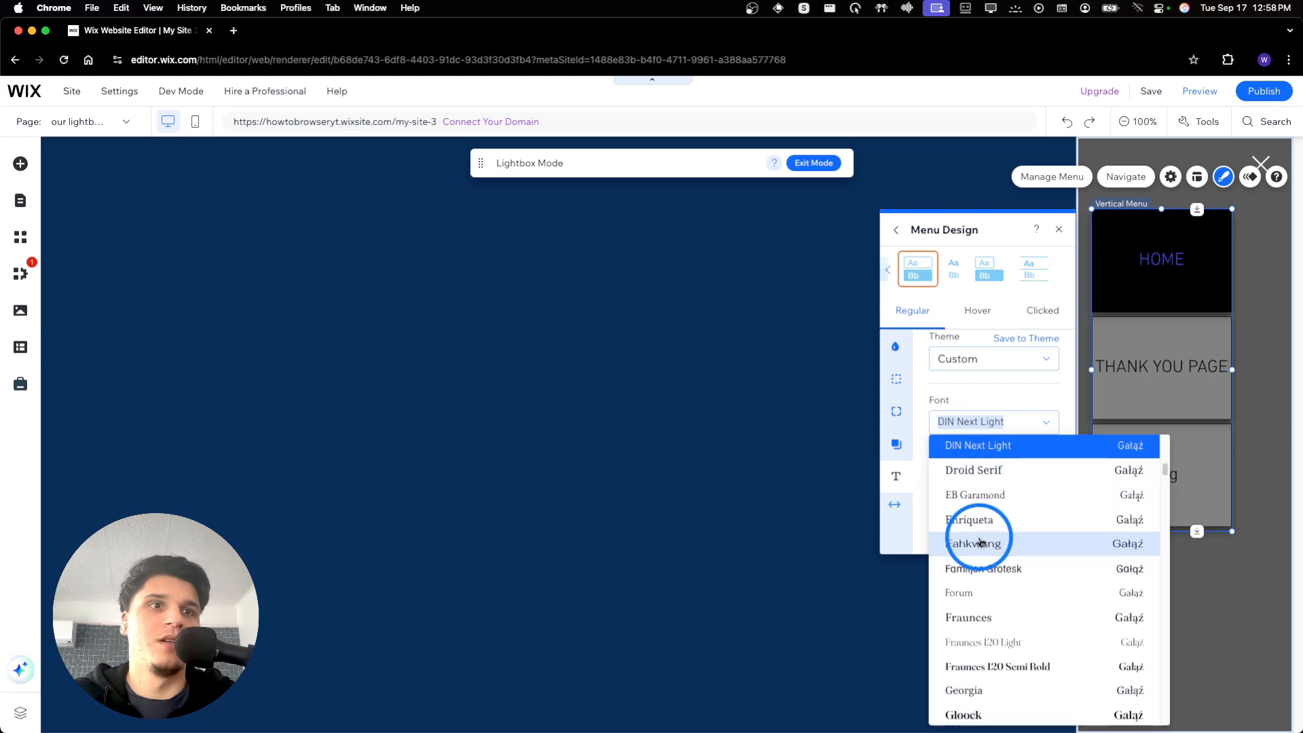
scroll(978, 541, "down", 10)
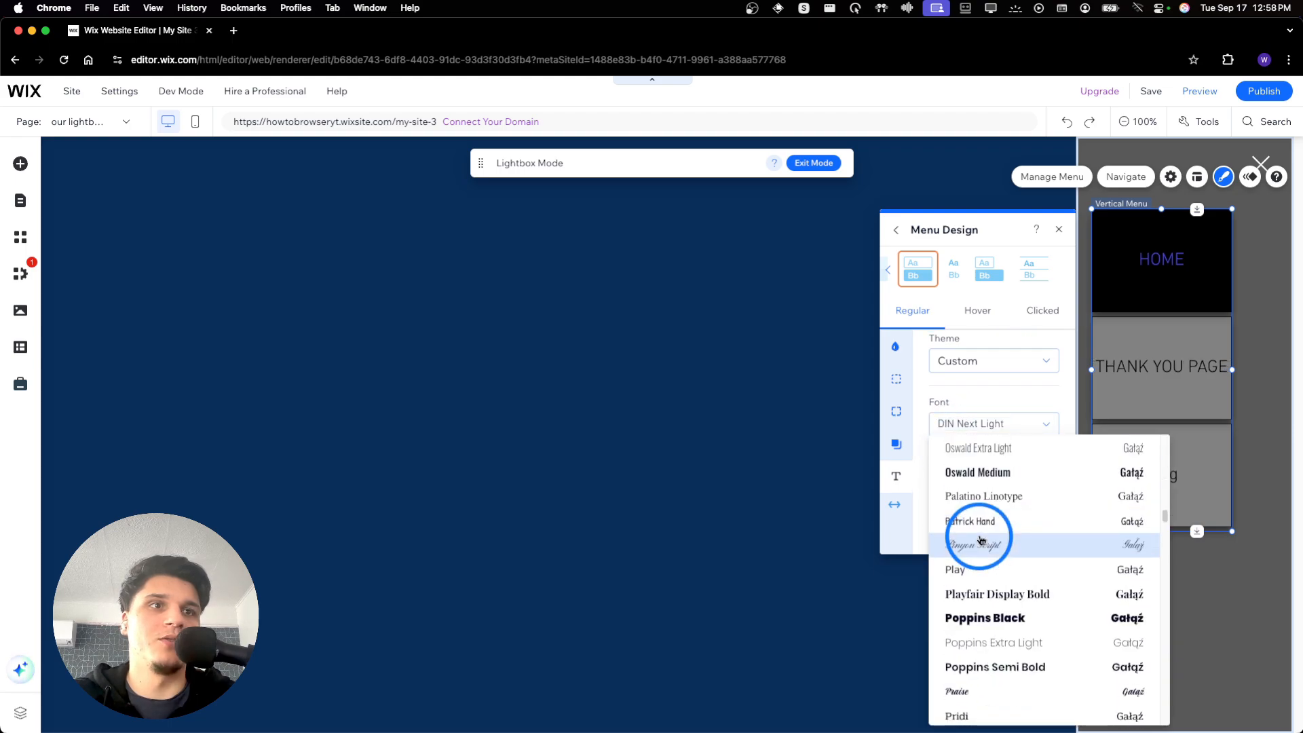
left_click(989, 619)
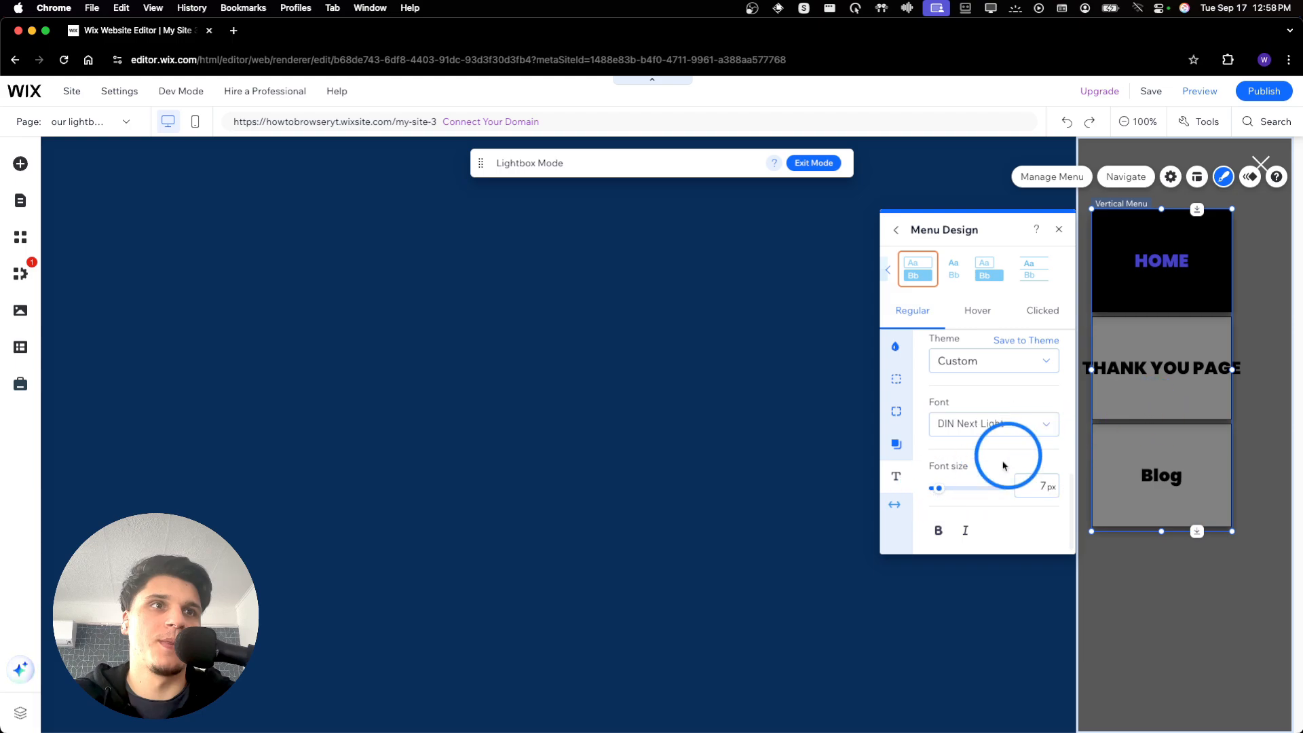
- Try the EB Garamond font on the submenu text and apply the Heading 2 text theme to it
left_click(970, 424)
left_click(975, 495)
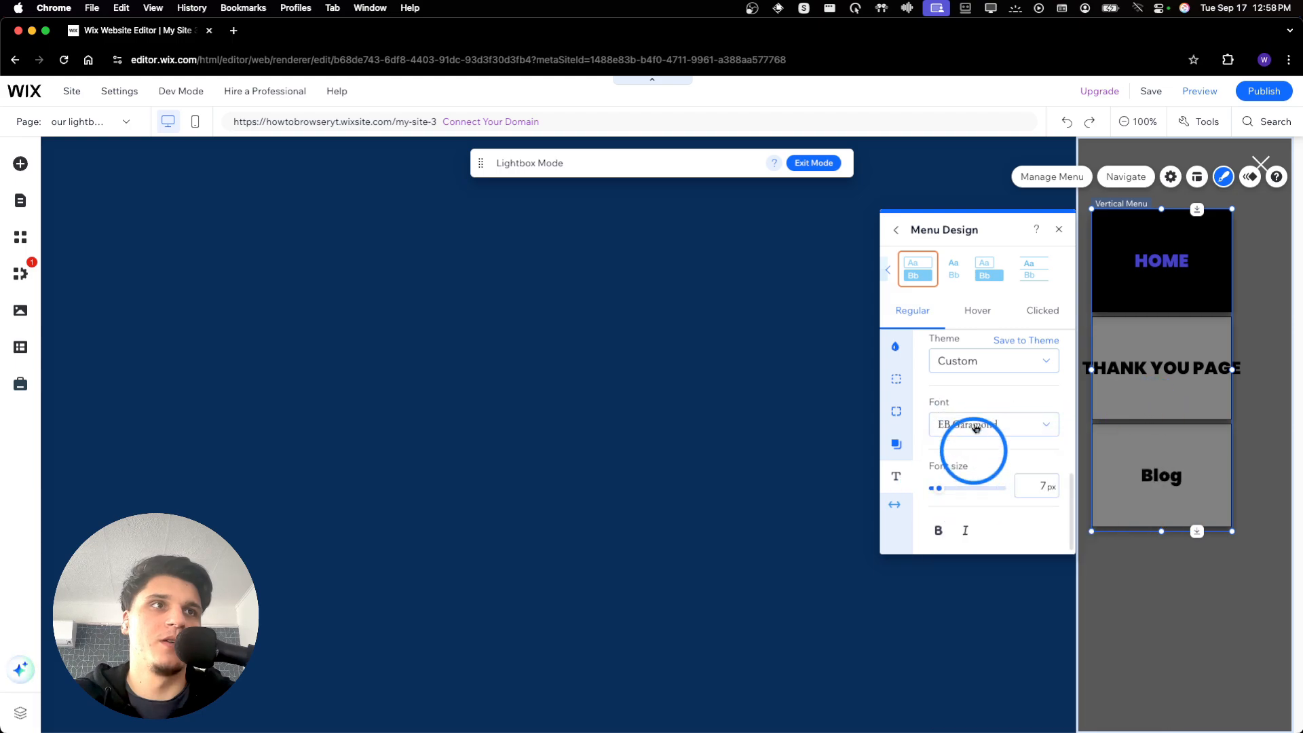
left_click(977, 360)
left_click(989, 428)
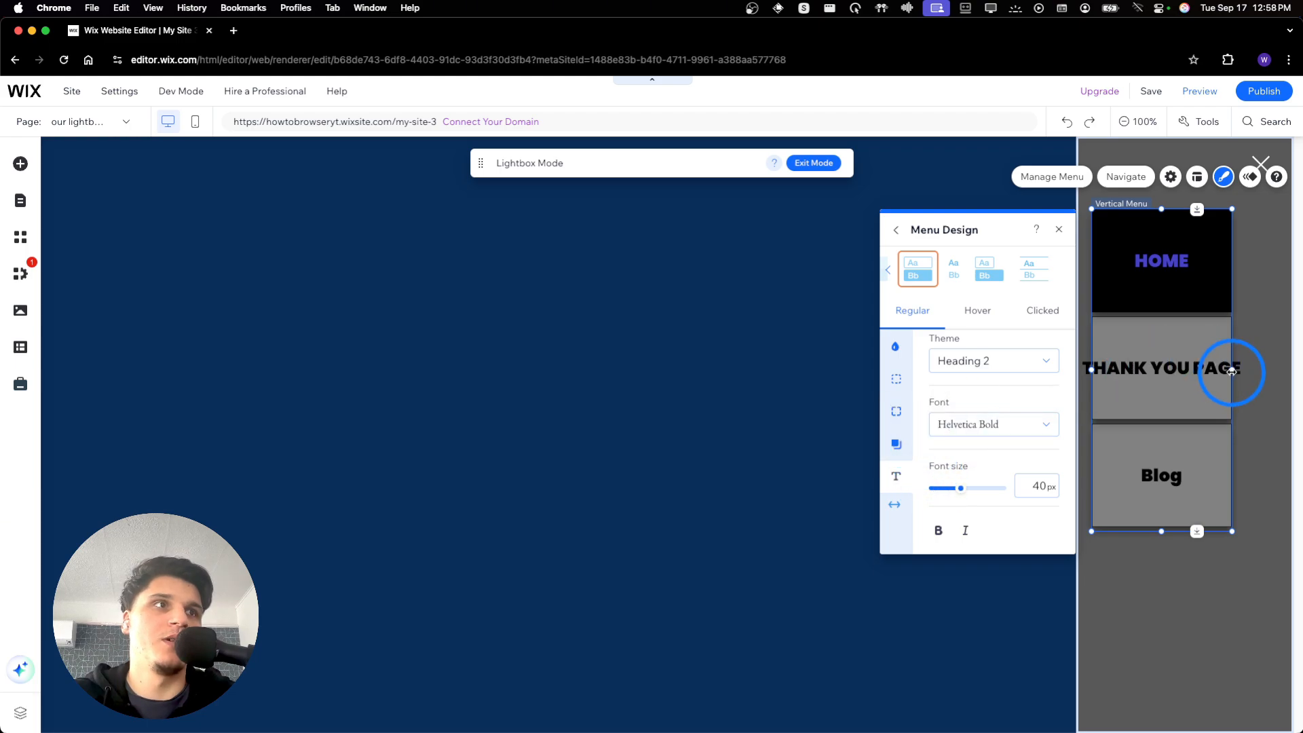
- Widen the vertical menu so the THANK YOU PAGE label fits inside its box, and review the fill and spacing settings
left_click_drag(1234, 371, 1251, 371)
left_click_drag(1265, 372, 1270, 371)
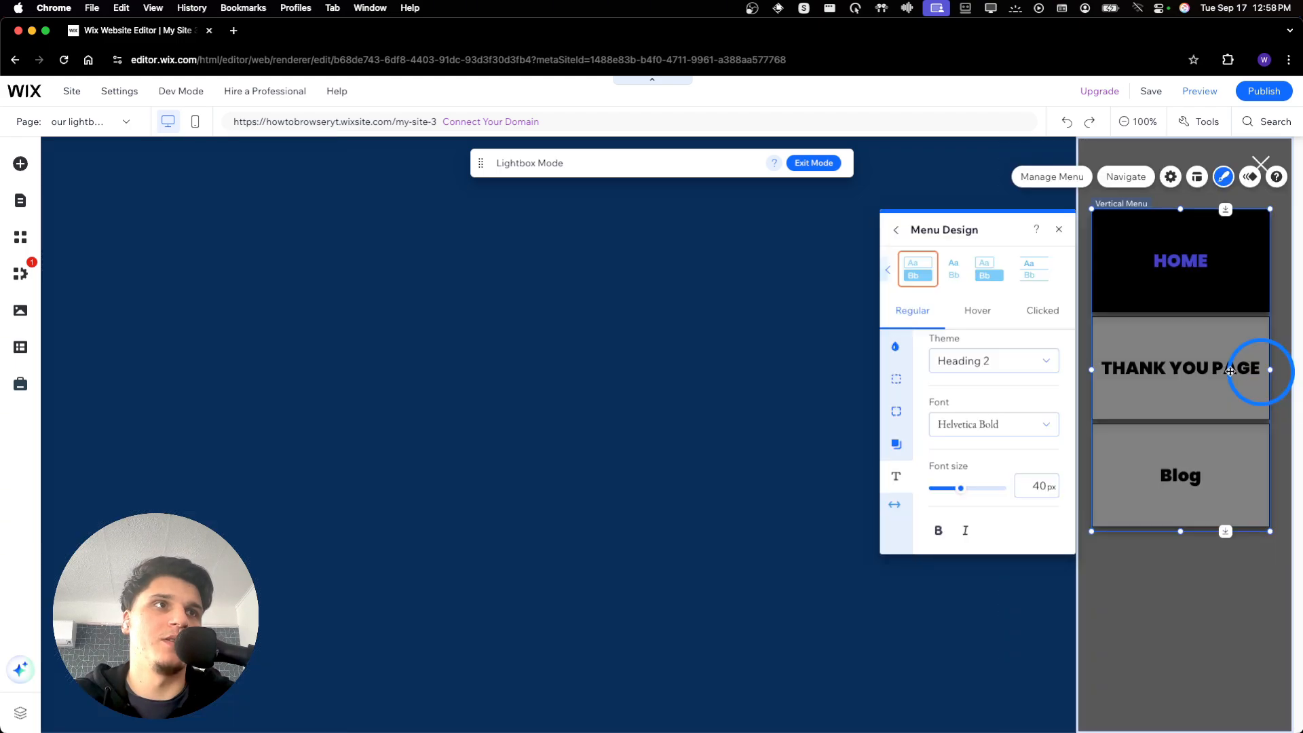
left_click(895, 349)
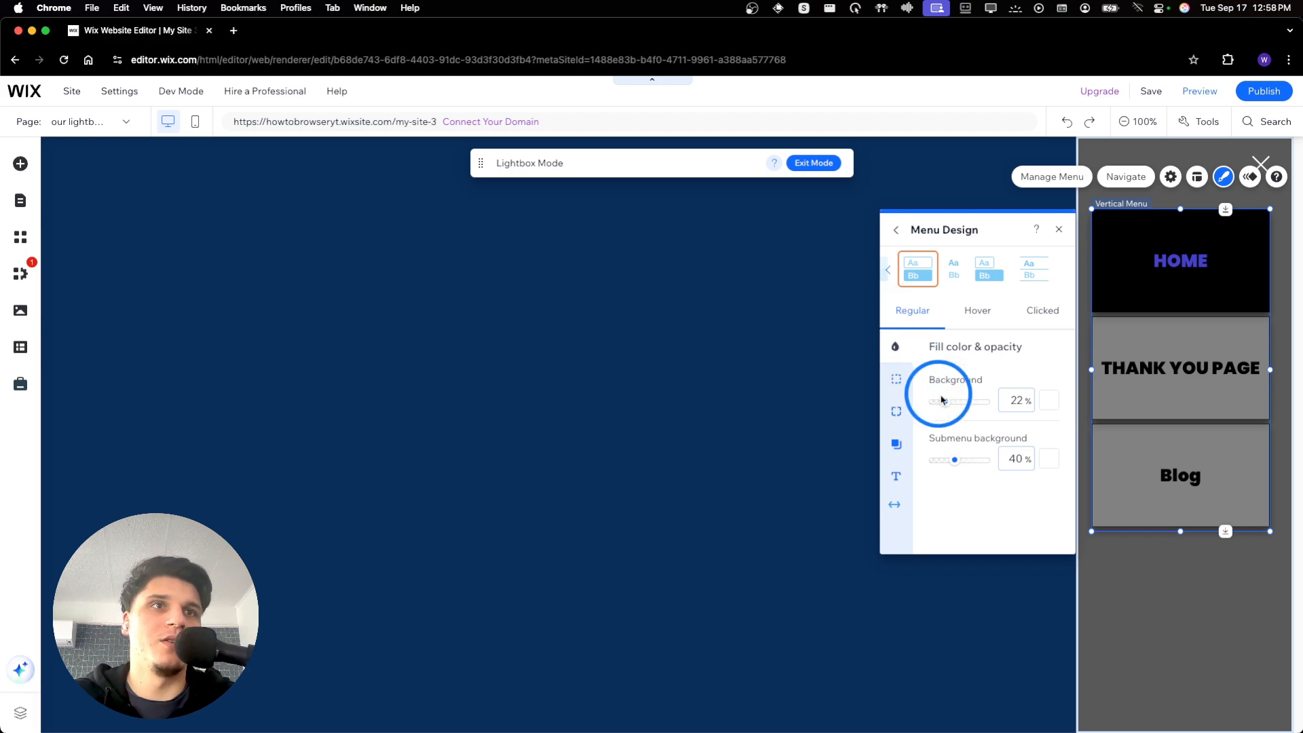
left_click(895, 507)
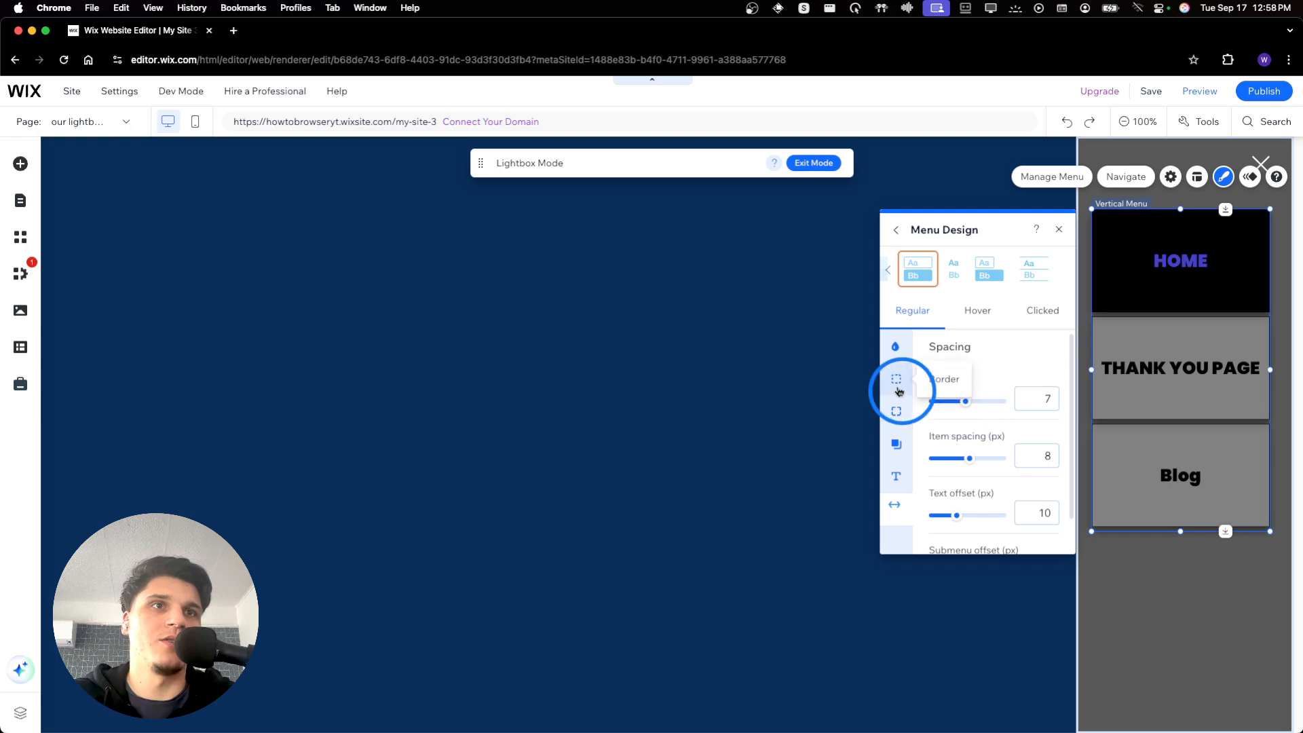
- Try theme colors for the menu items' hover background and set it to the light grey one
left_click(989, 307)
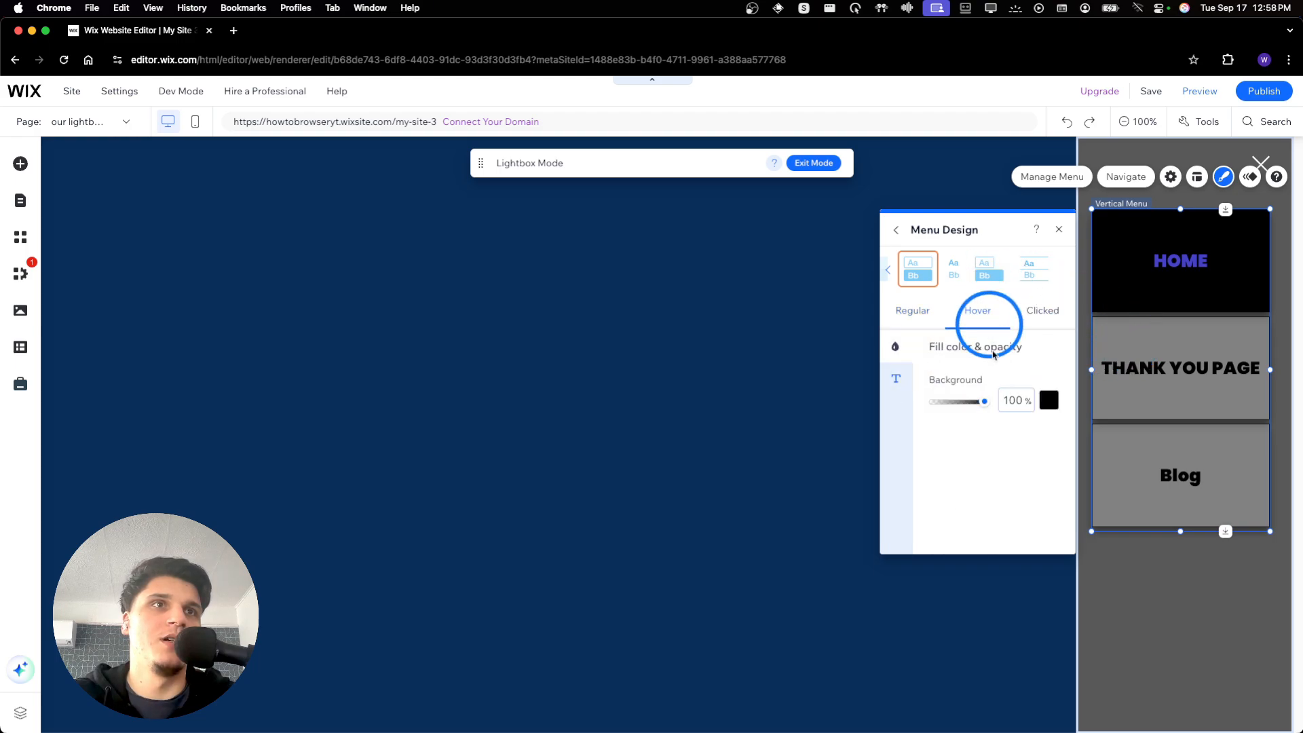
left_click(1049, 401)
left_click(1150, 290)
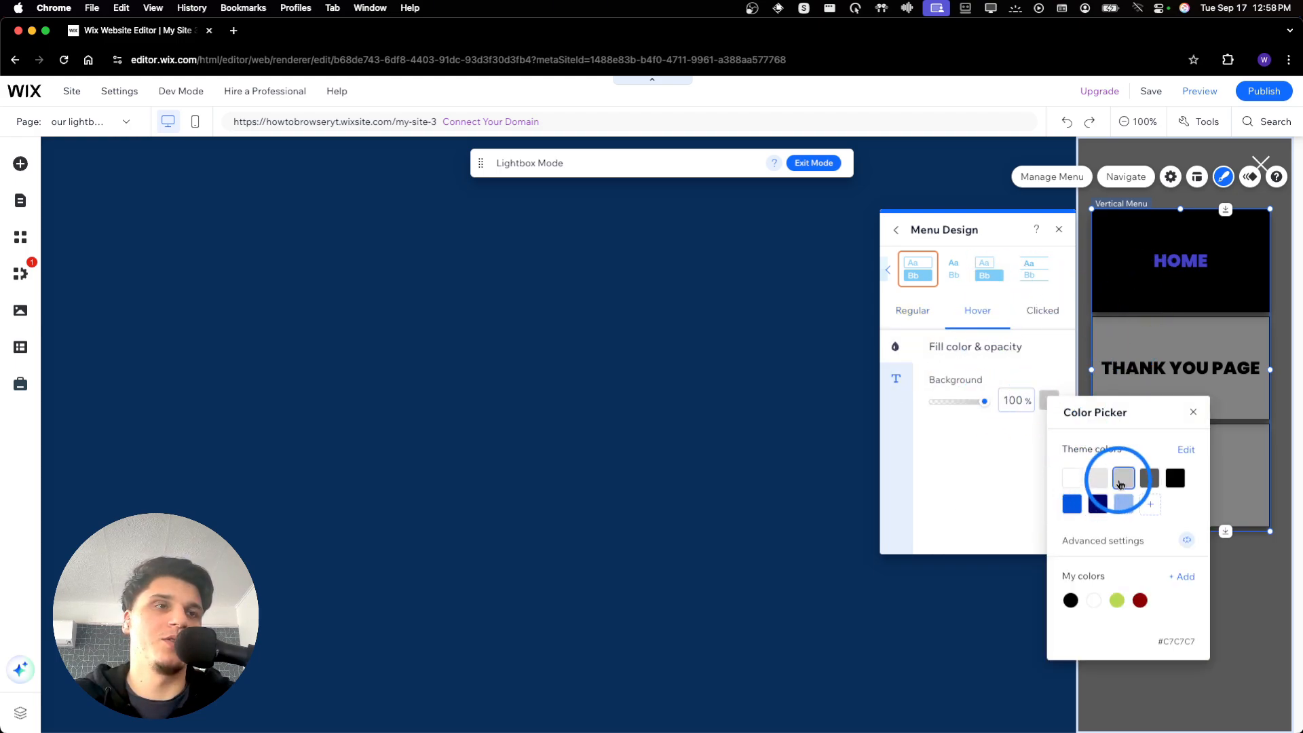
left_click(1154, 280)
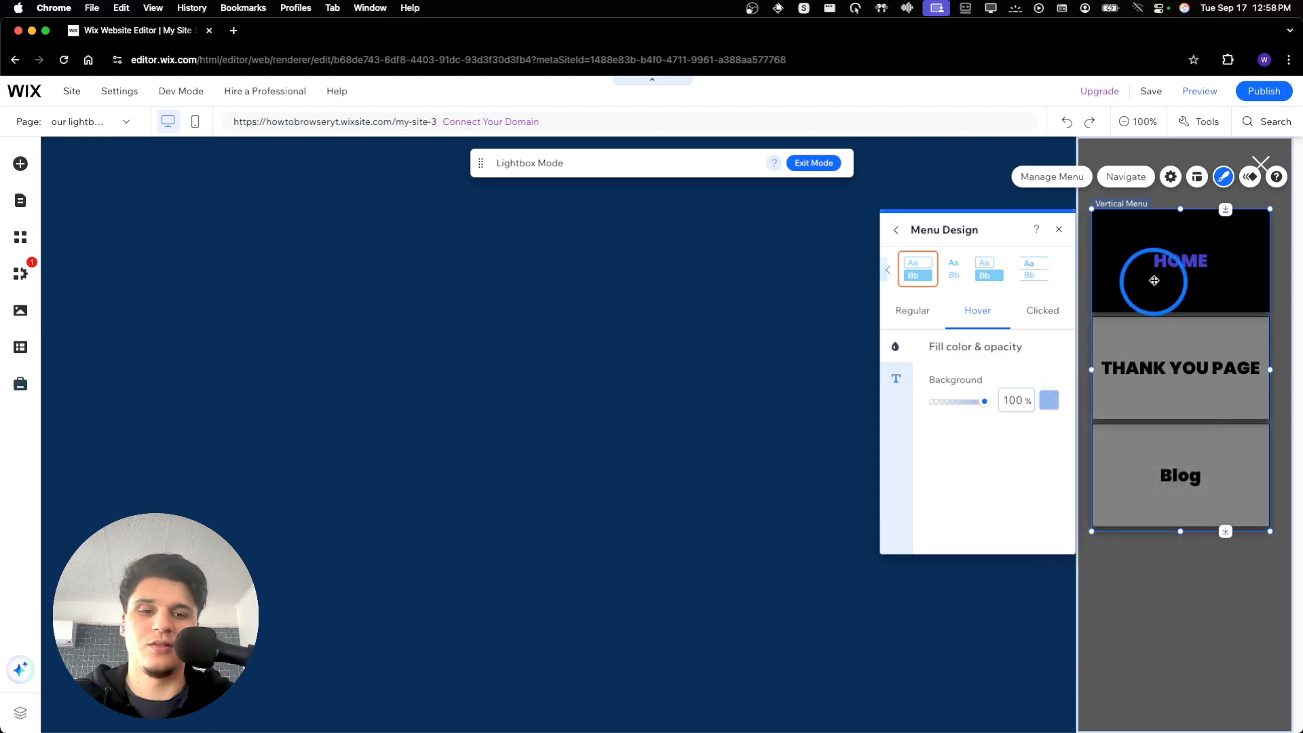
left_click(974, 306)
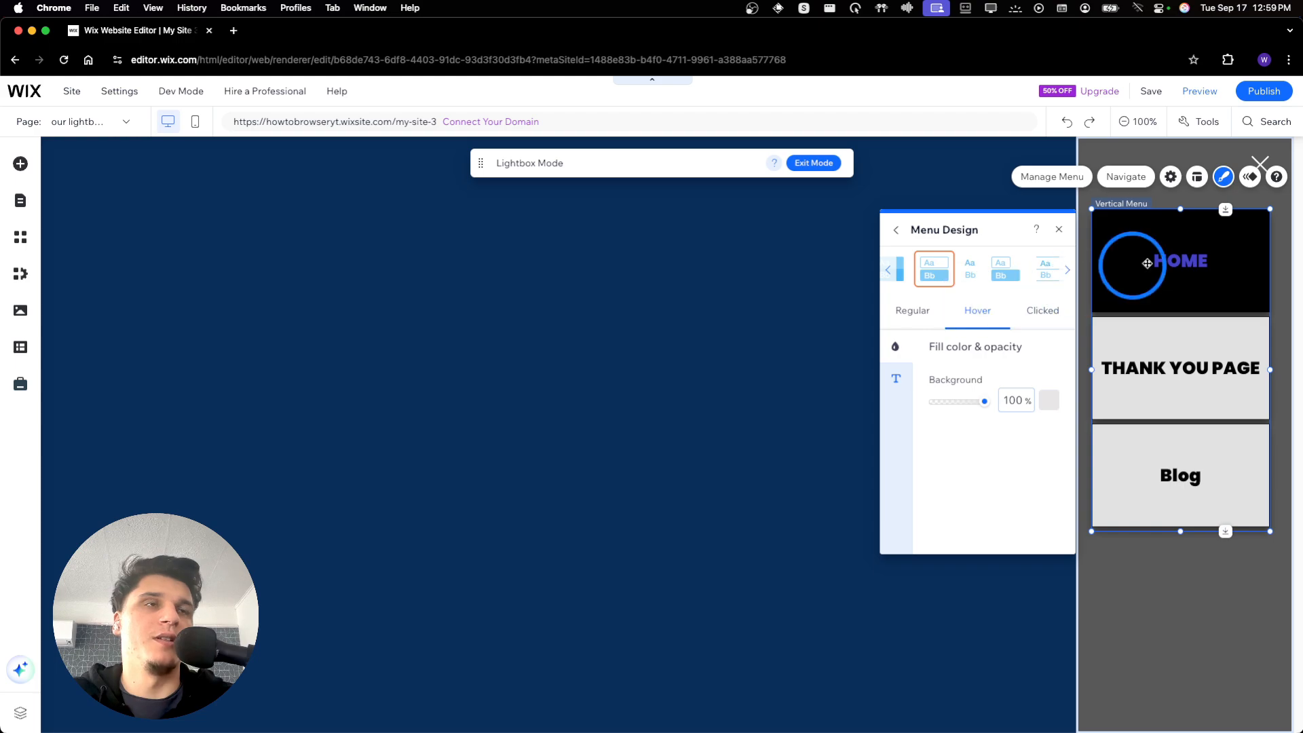
- Set the clicked-state background of the menu items to the grey theme color #C7C7C7
left_click(1057, 324)
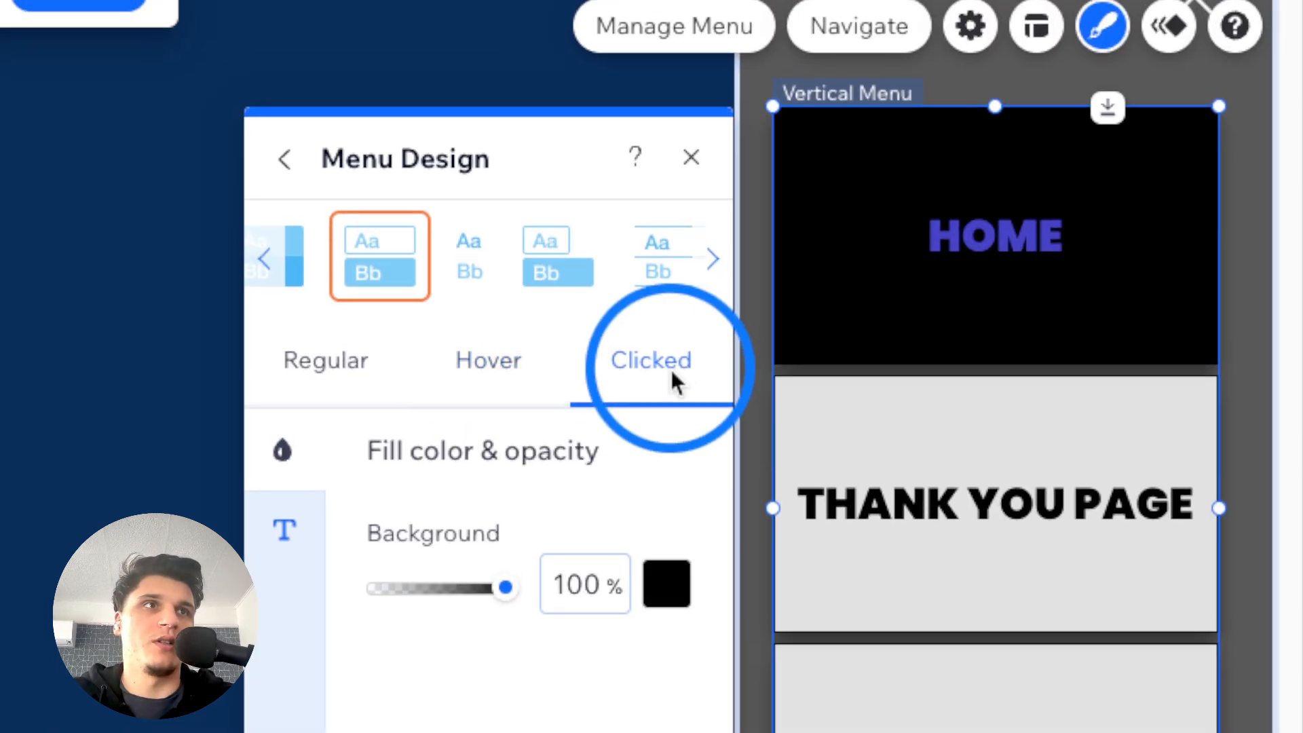
left_click(667, 584)
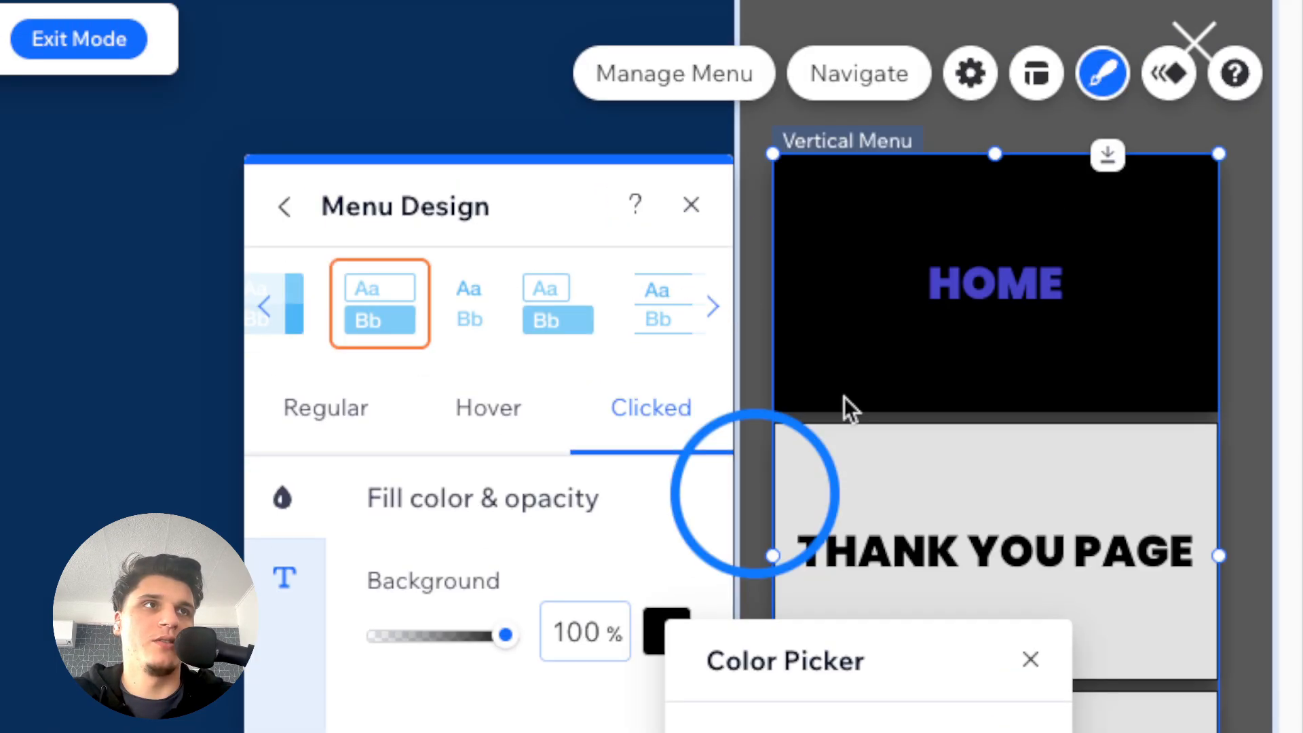
left_click(905, 295)
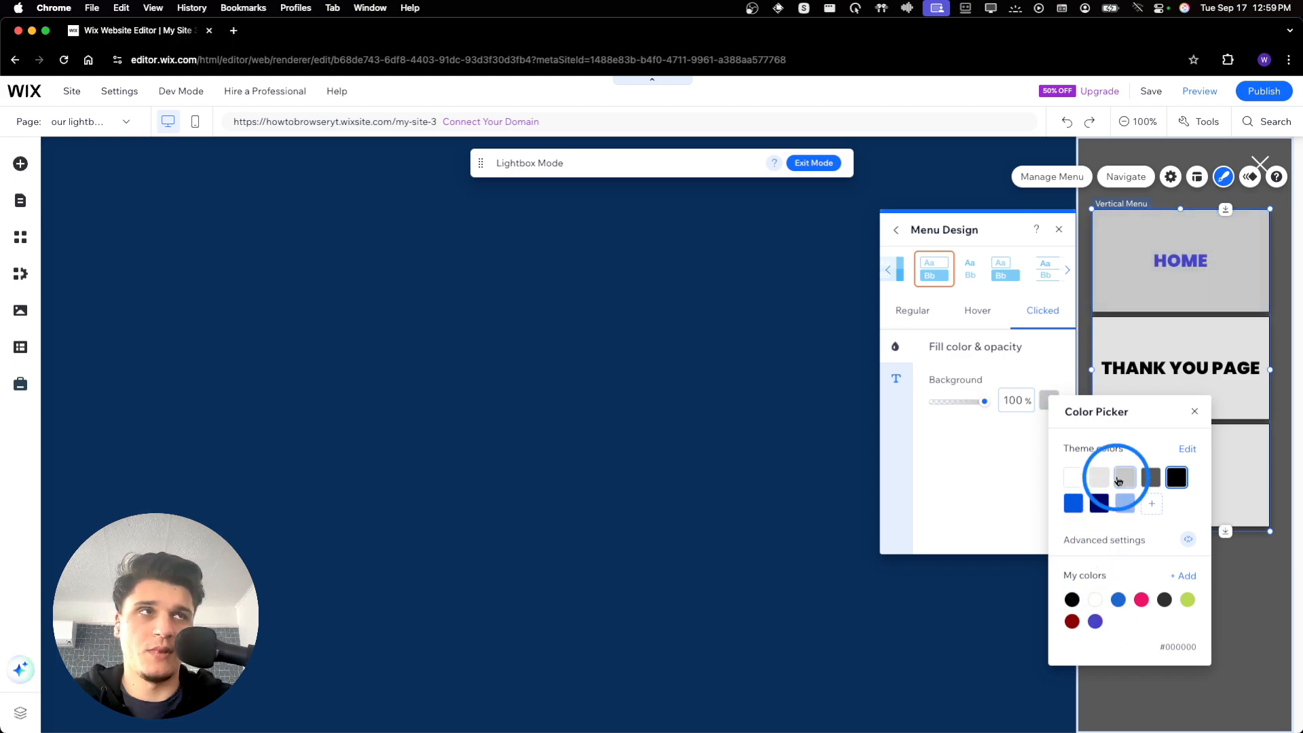
left_click(1000, 456)
left_click(996, 321)
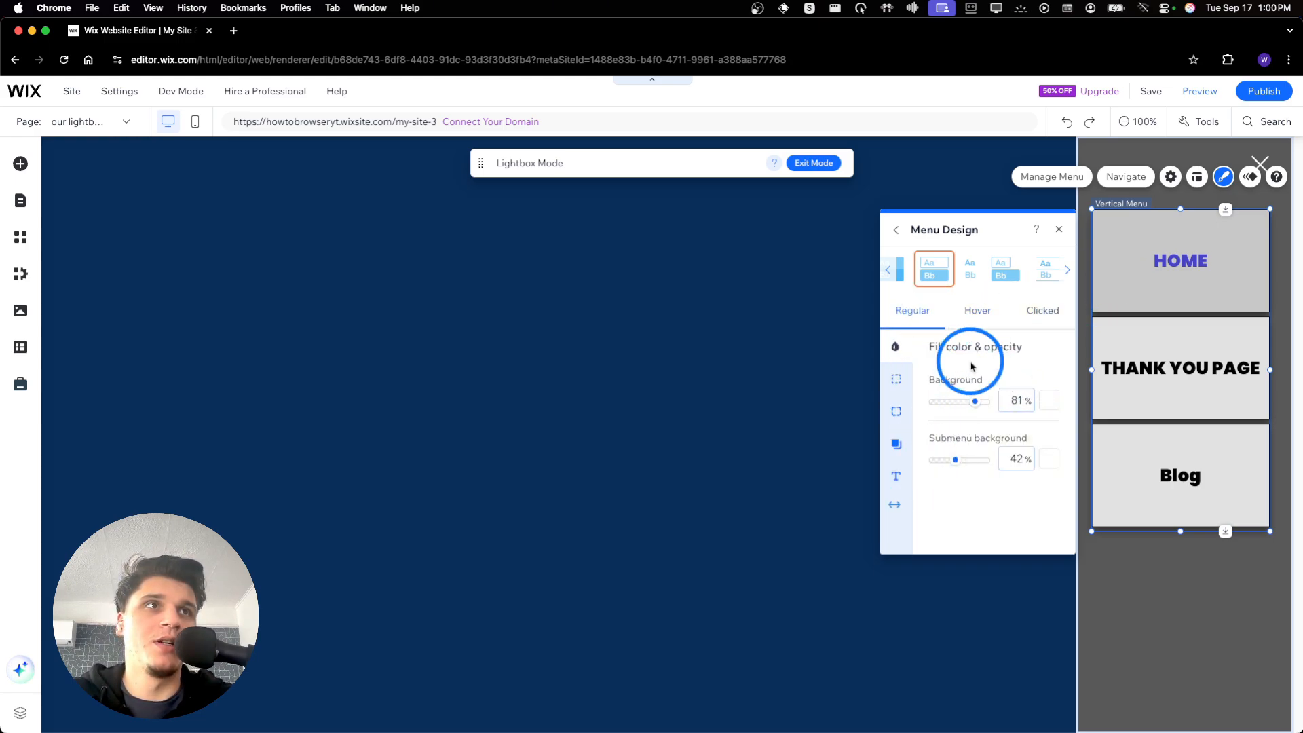
- Close the menu design settings and nudge the vertical menu slightly upward in the grey lightbox panel
left_click(1060, 234)
left_click_drag(1122, 253, 1123, 241)
left_click_drag(1123, 241, 1123, 249)
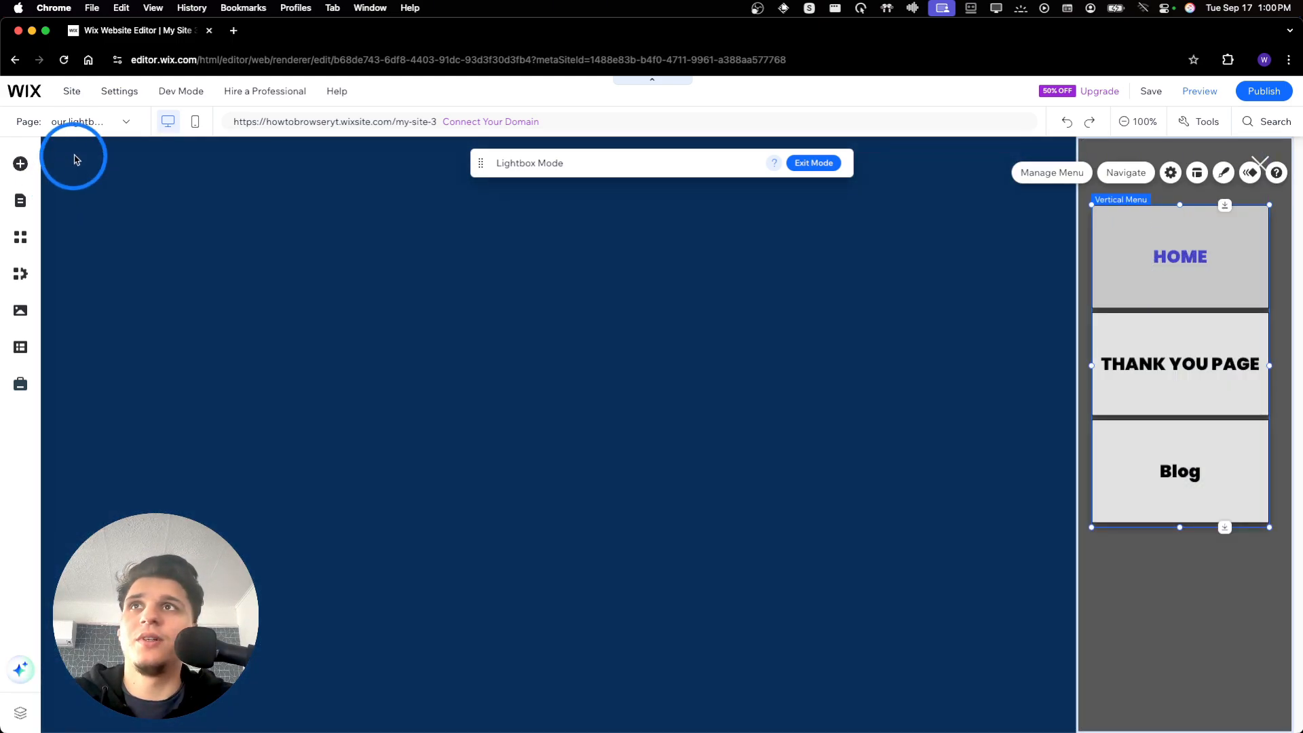
- Switch to the site's HOME page and open the library of elements to add
left_click(85, 123)
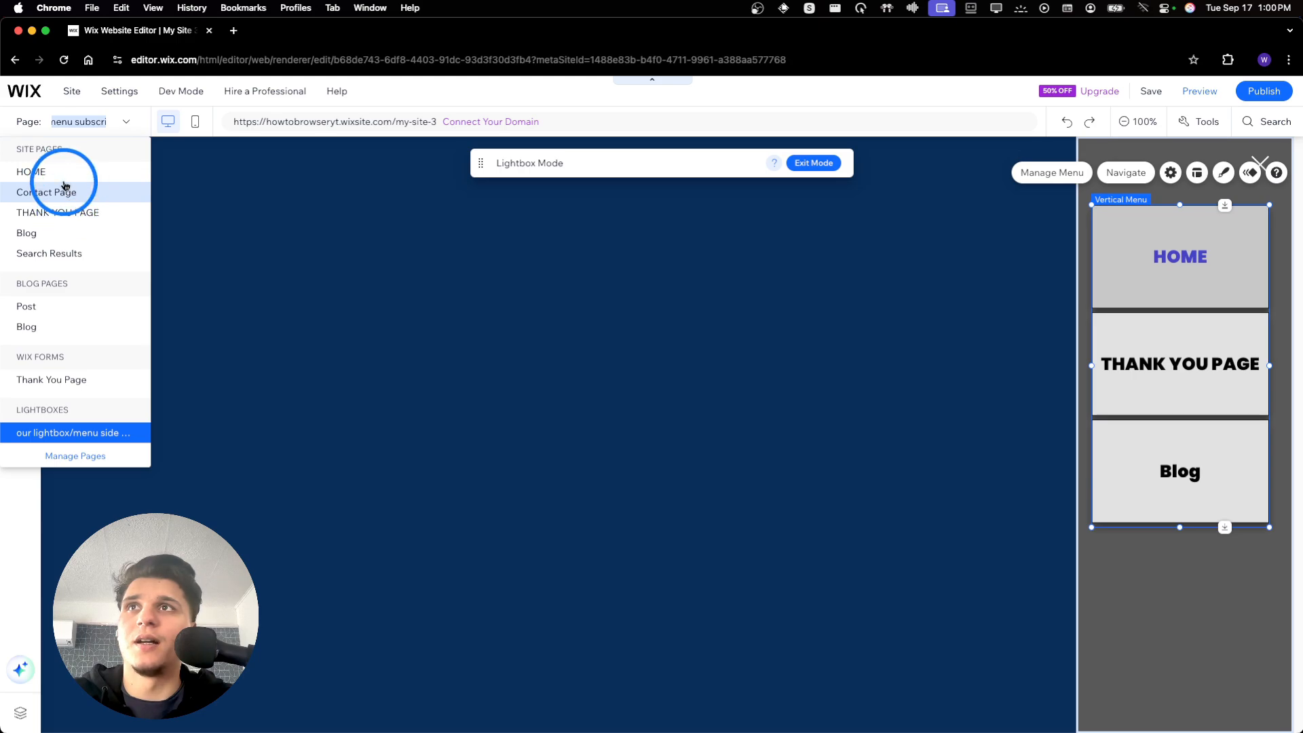
left_click(64, 172)
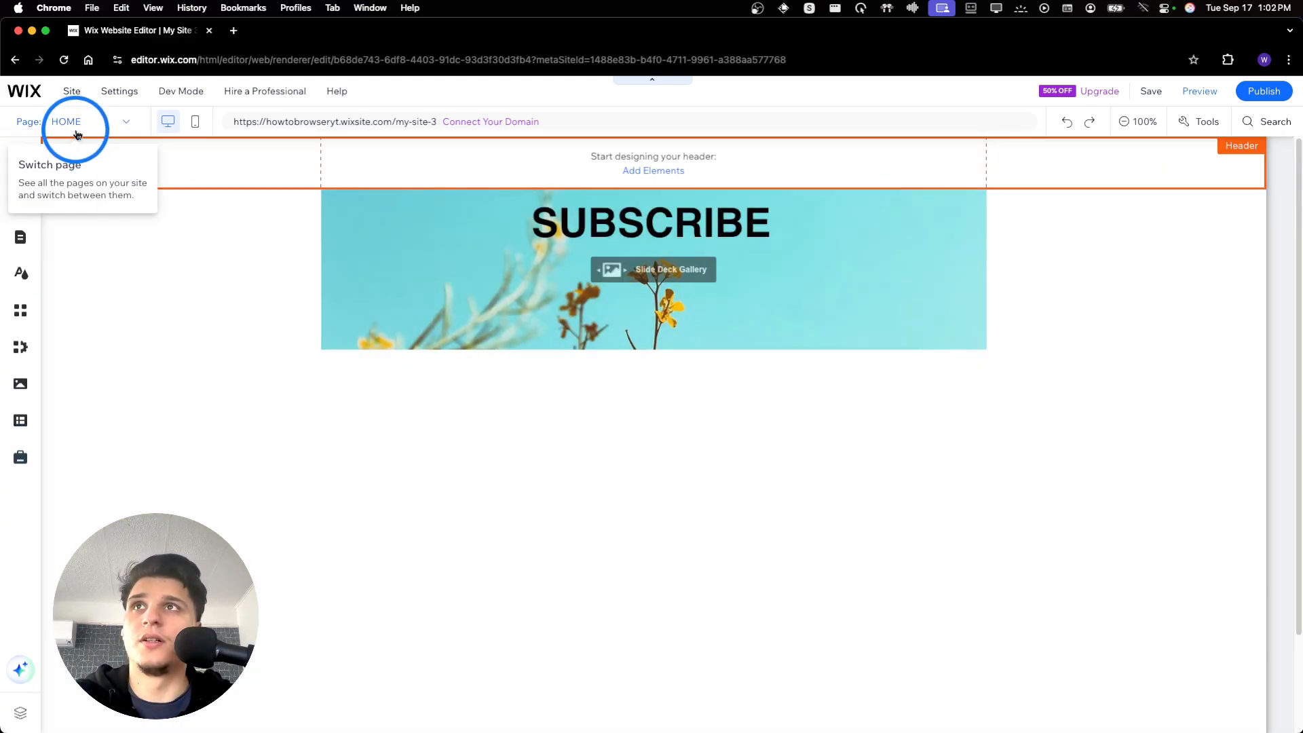
left_click(12, 163)
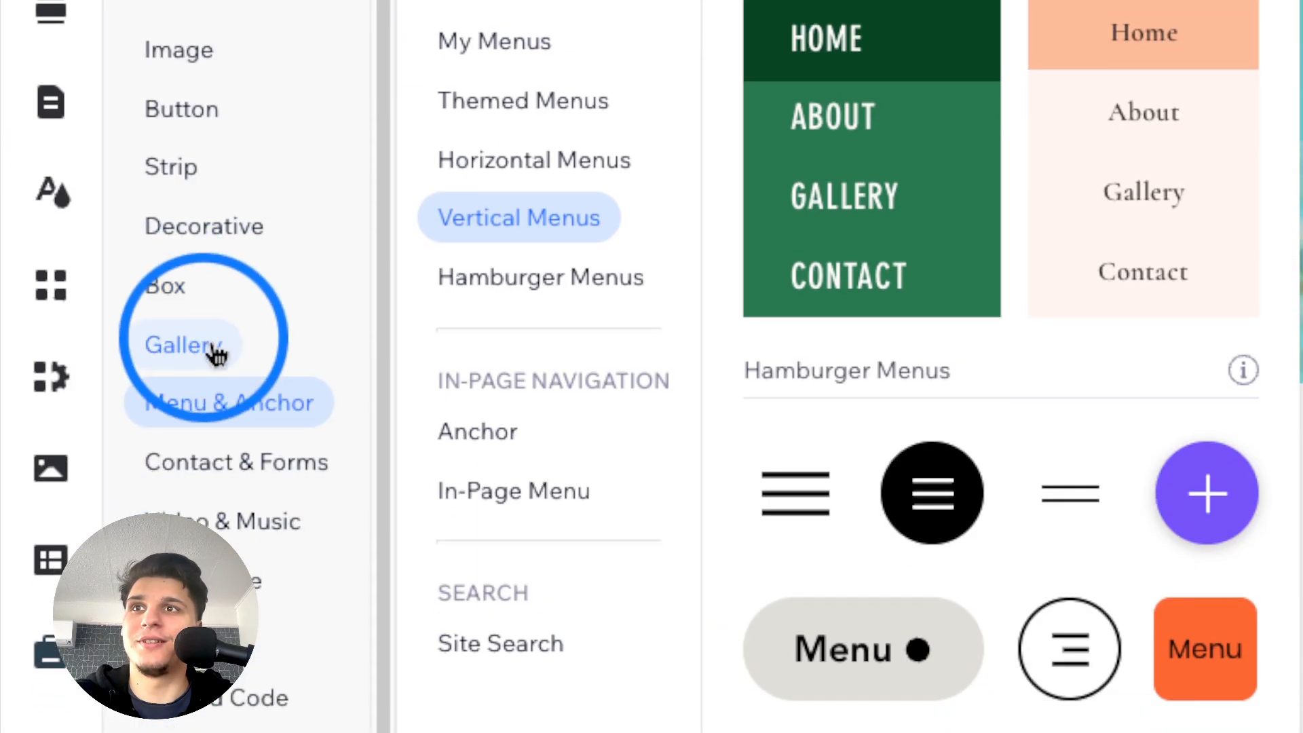
- Browse the forms, video and music, social, and embed code element categories for something suitable to open the side menu
left_click(76, 334)
left_click(285, 408)
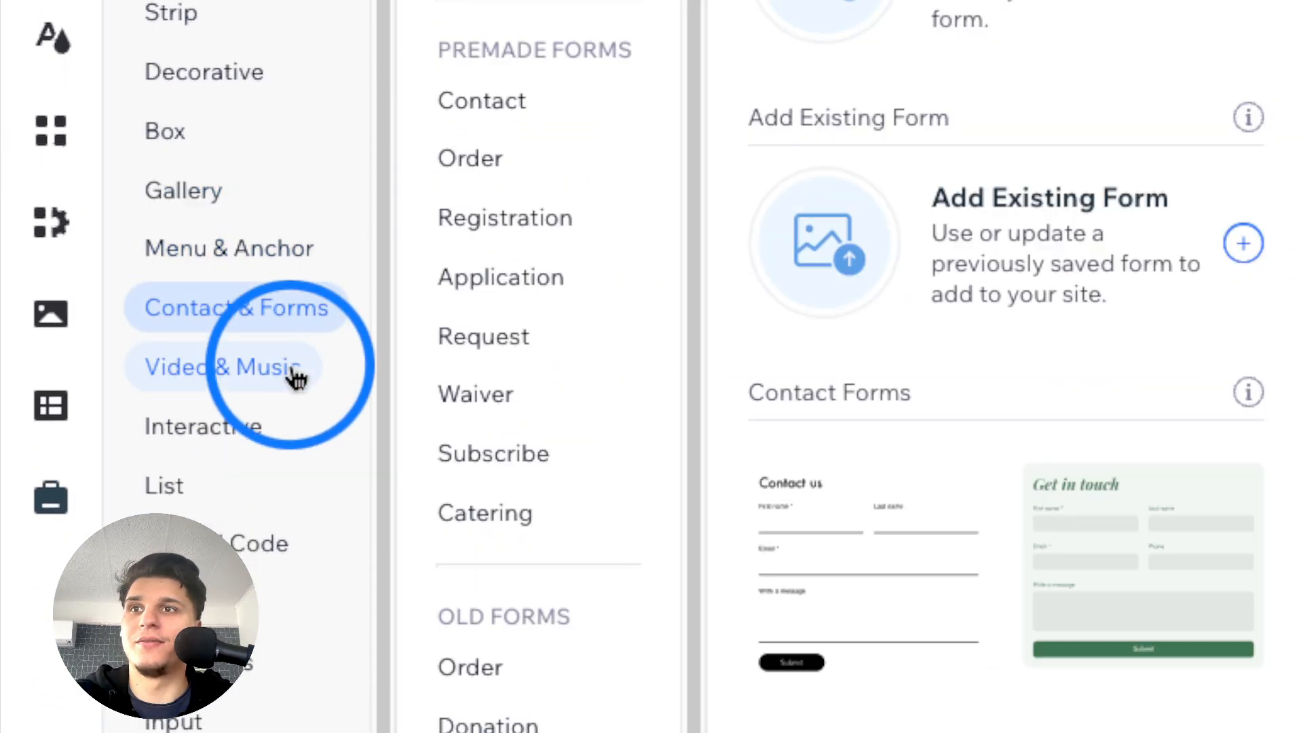
left_click(289, 472)
scroll(288, 471, "down", 1)
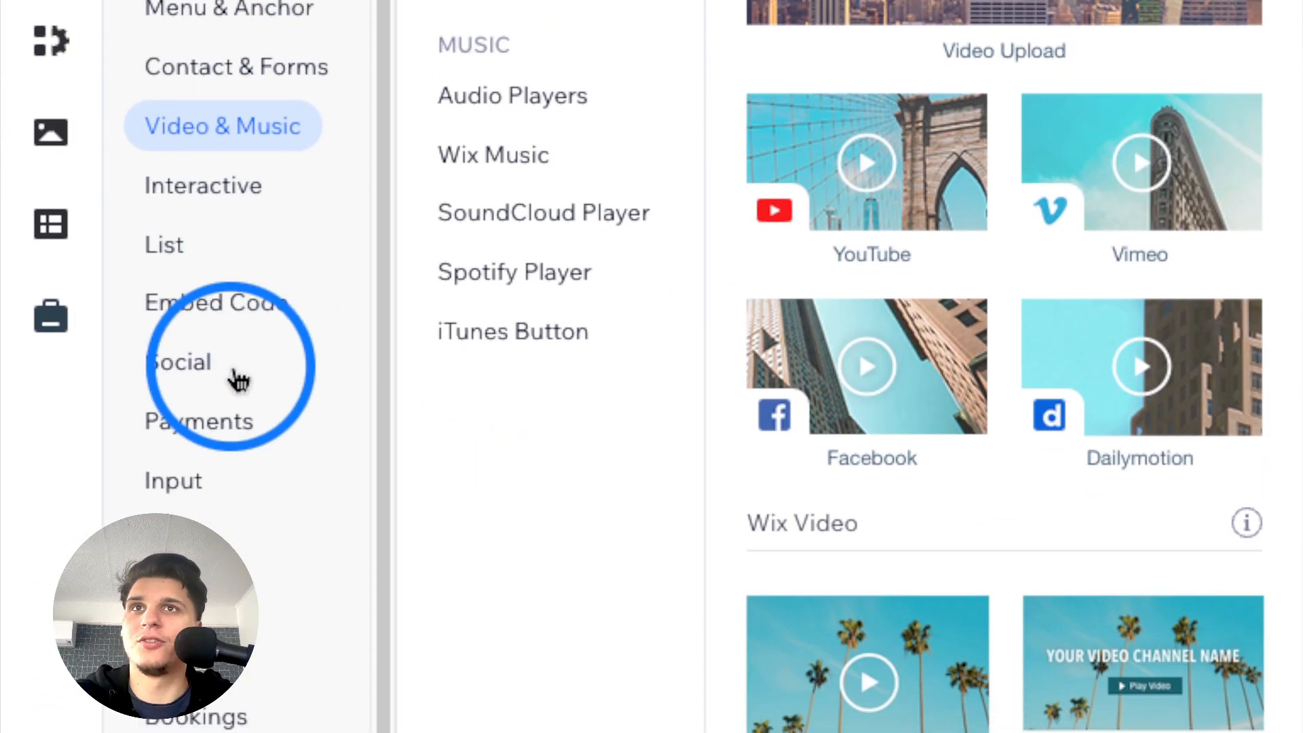
left_click(237, 380)
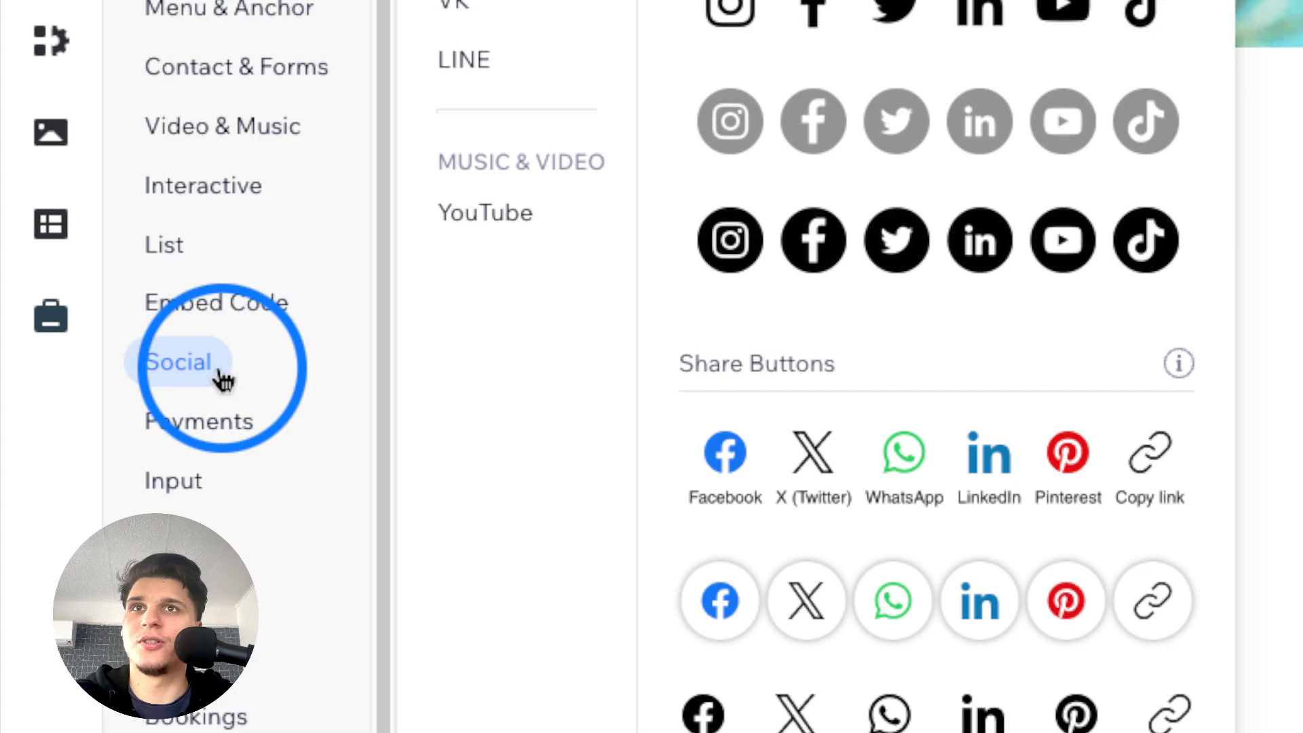
scroll(655, 376, "down", 5)
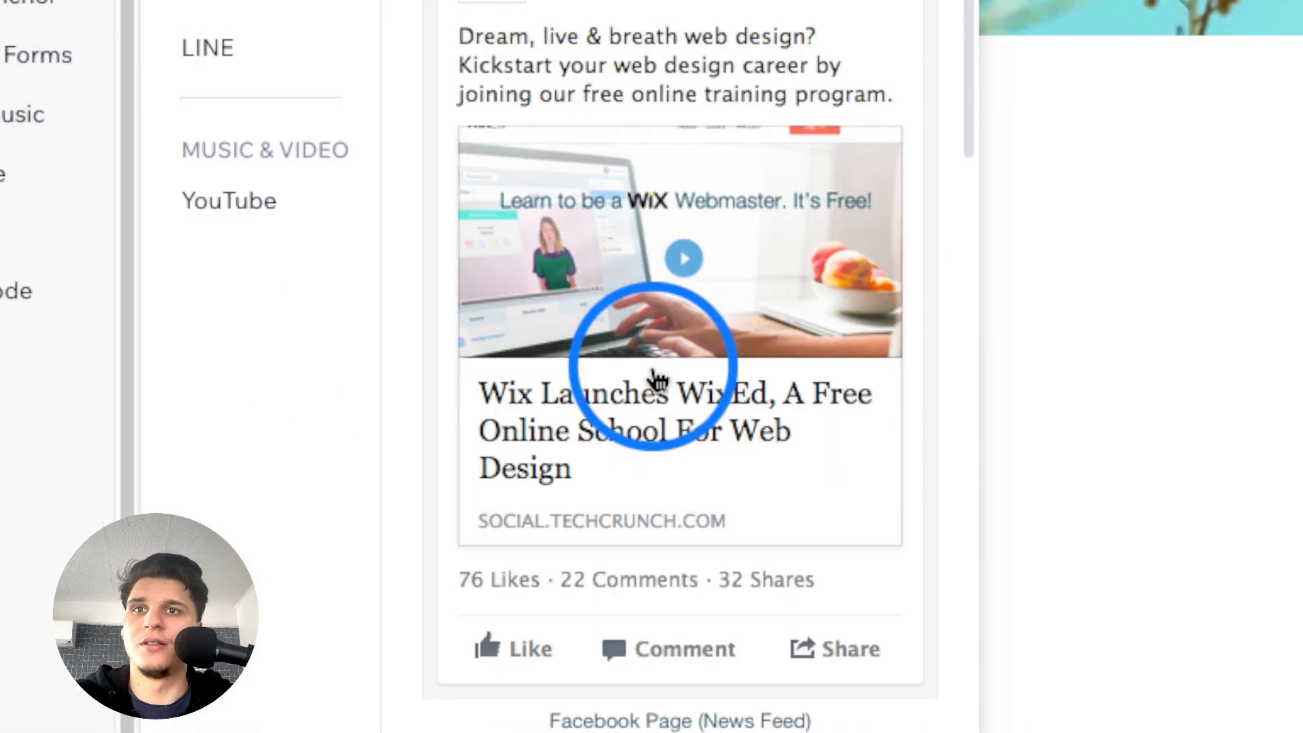
scroll(654, 377, "down", 10)
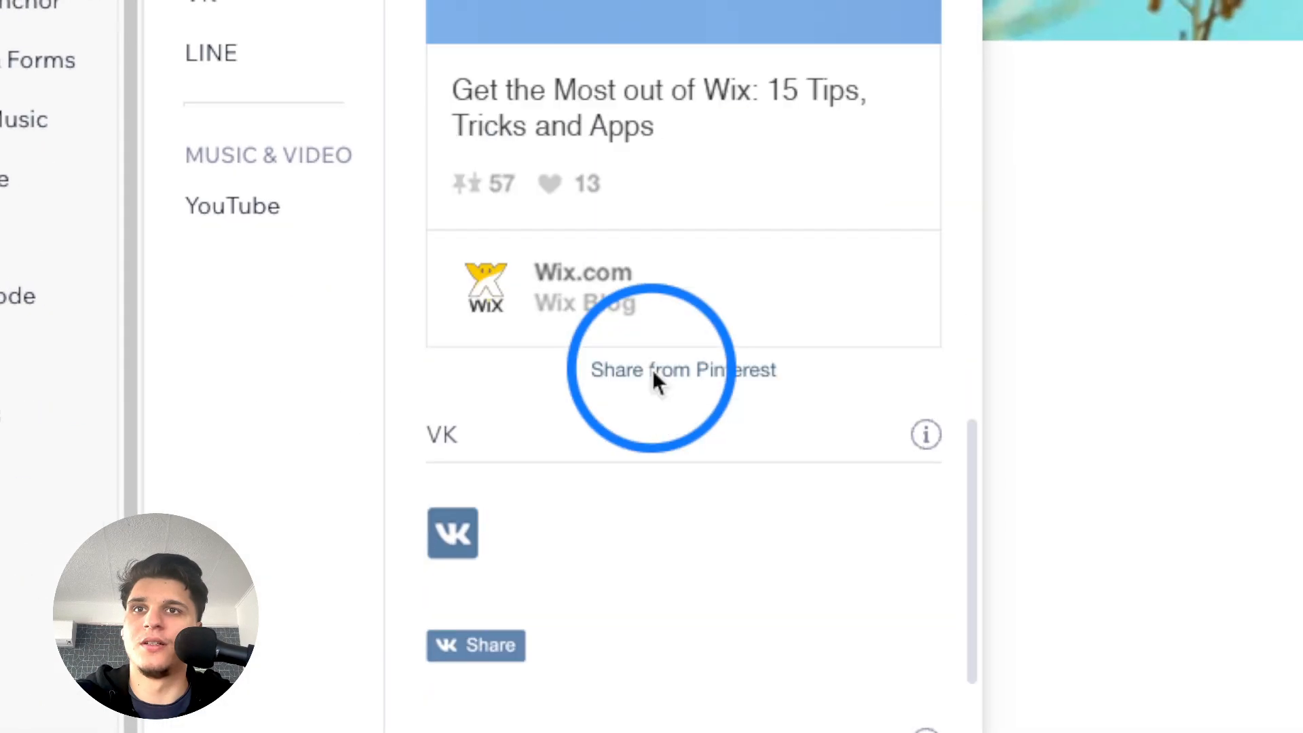
left_click(278, 380)
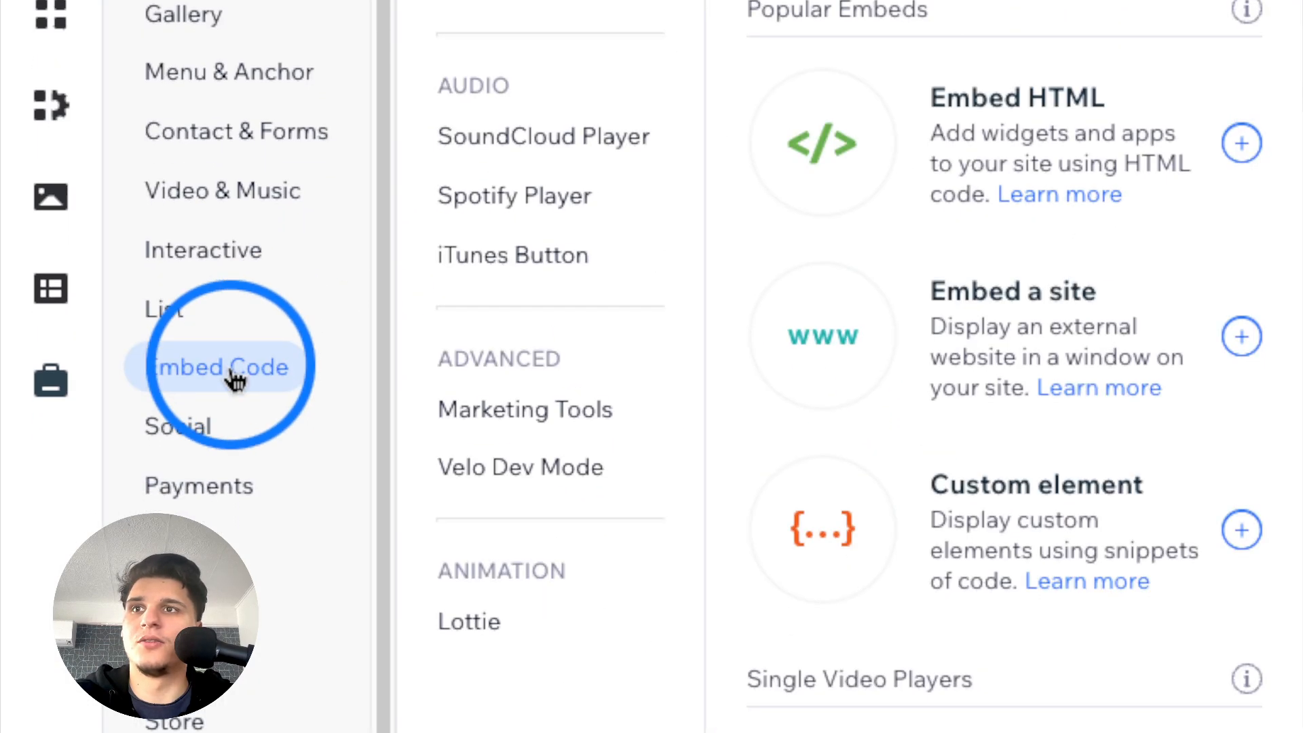
left_click(221, 507)
left_click(211, 469)
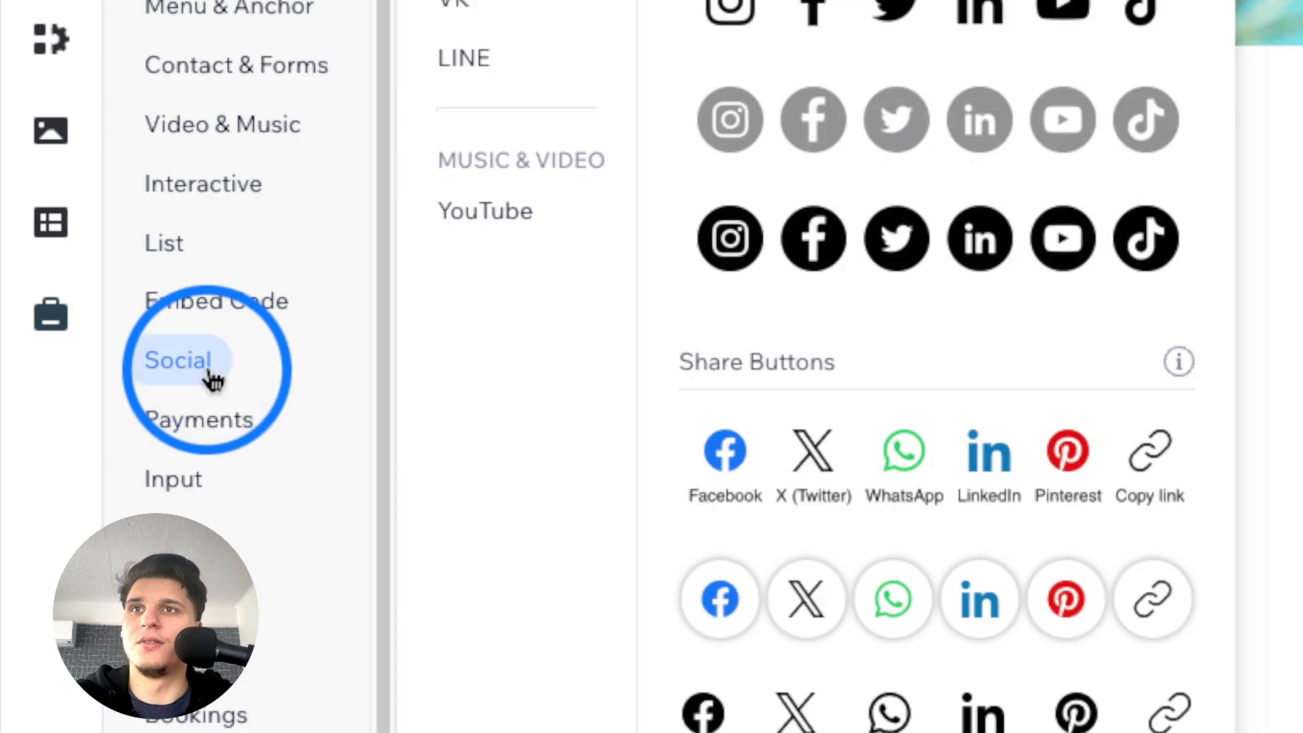
left_click(217, 484)
left_click(261, 421)
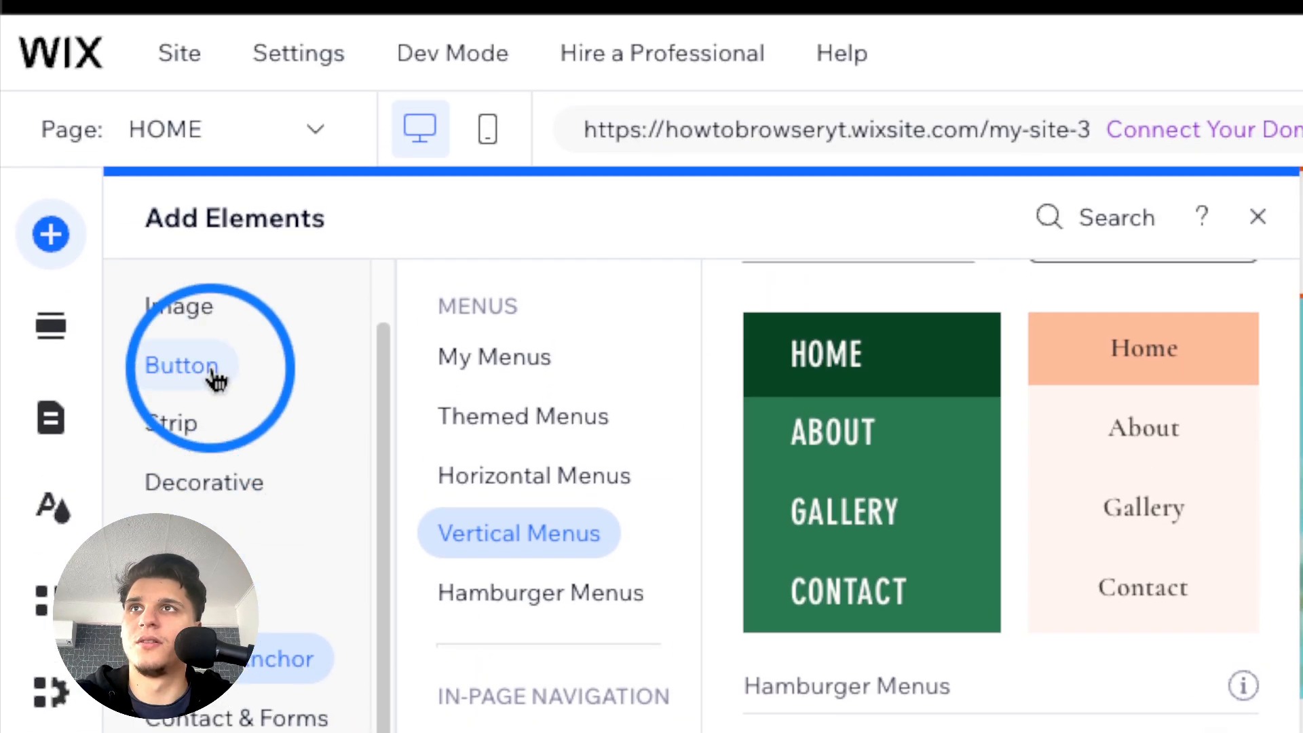
- Browse the icon button designs and add the black circular home icon button to the HOME page header
left_click(215, 378)
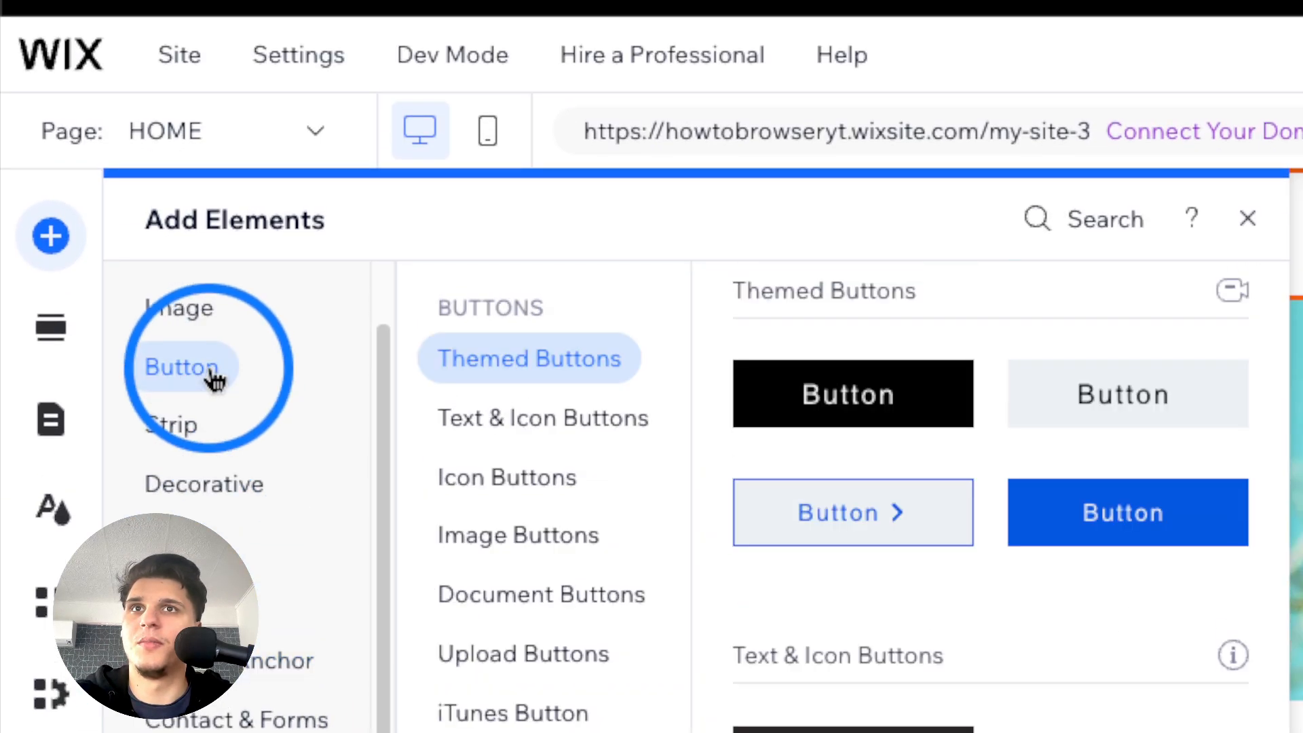
scroll(653, 376, "down", 10)
scroll(657, 380, "up", 5)
scroll(655, 378, "down", 3)
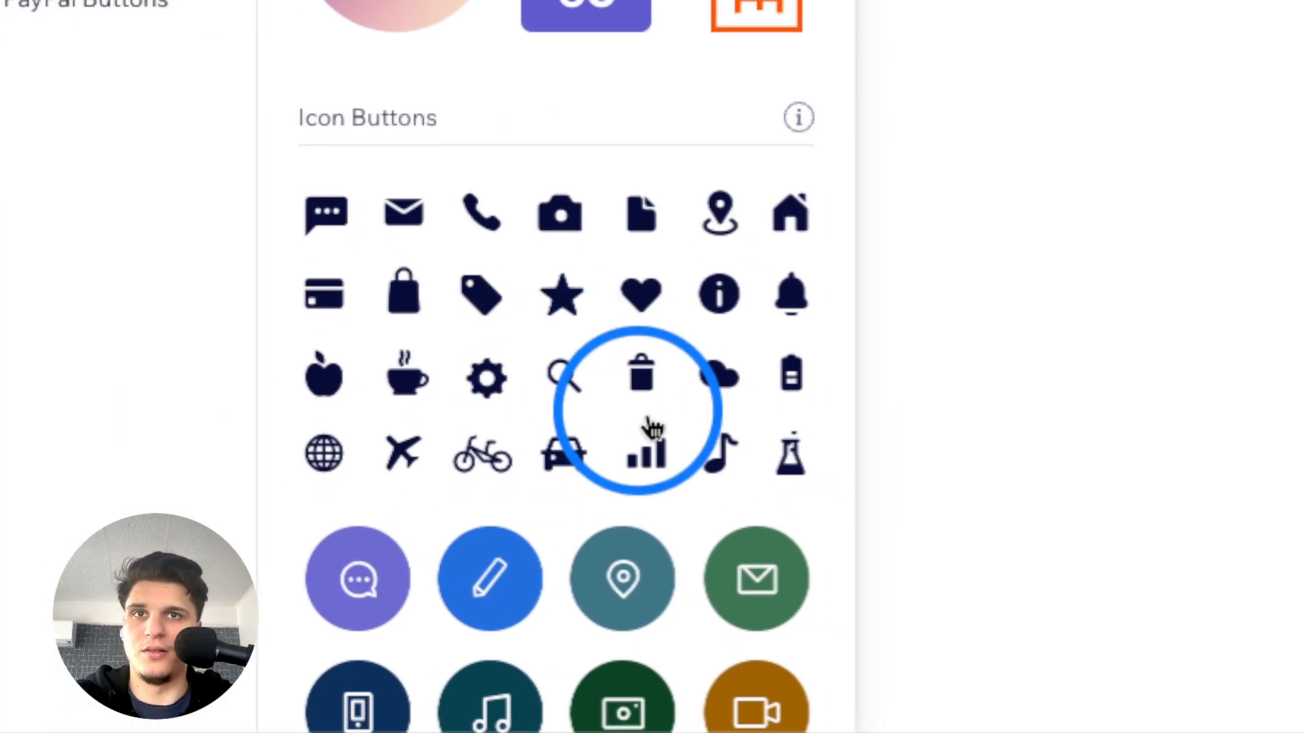
scroll(657, 380, "down", 7)
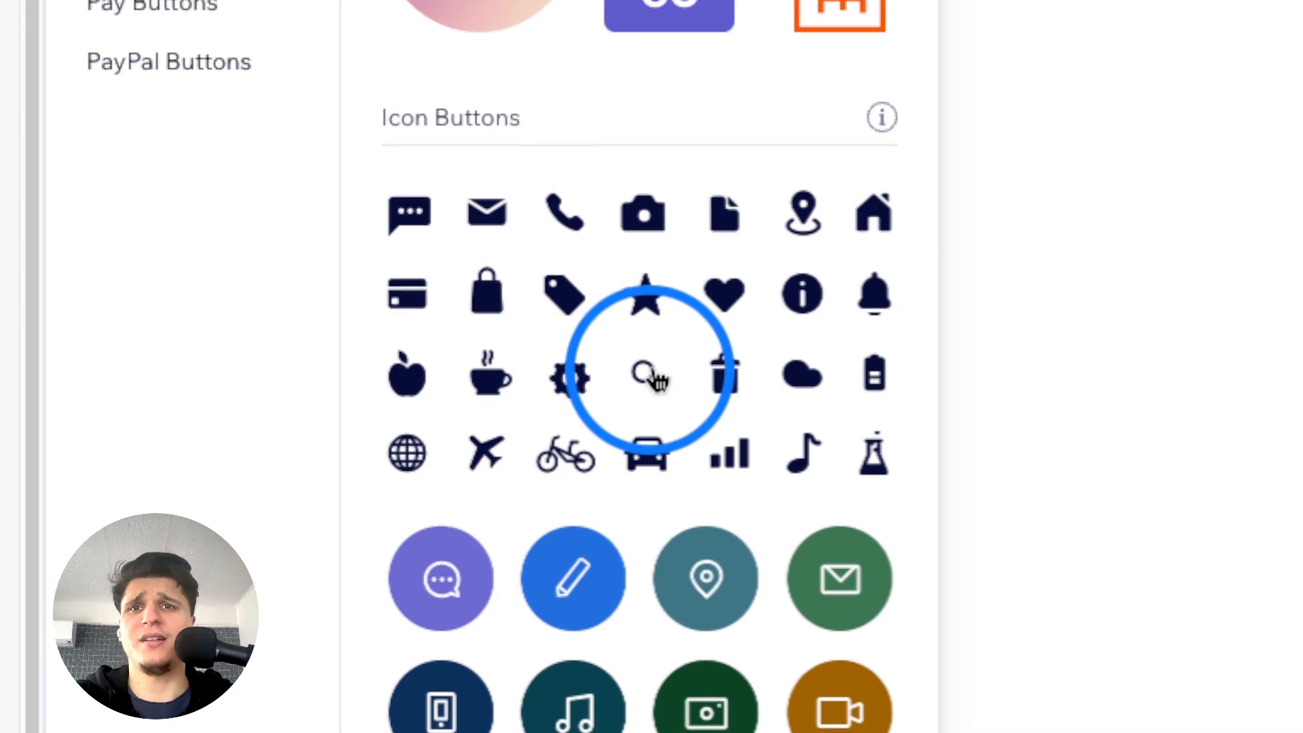
scroll(657, 380, "down", 15)
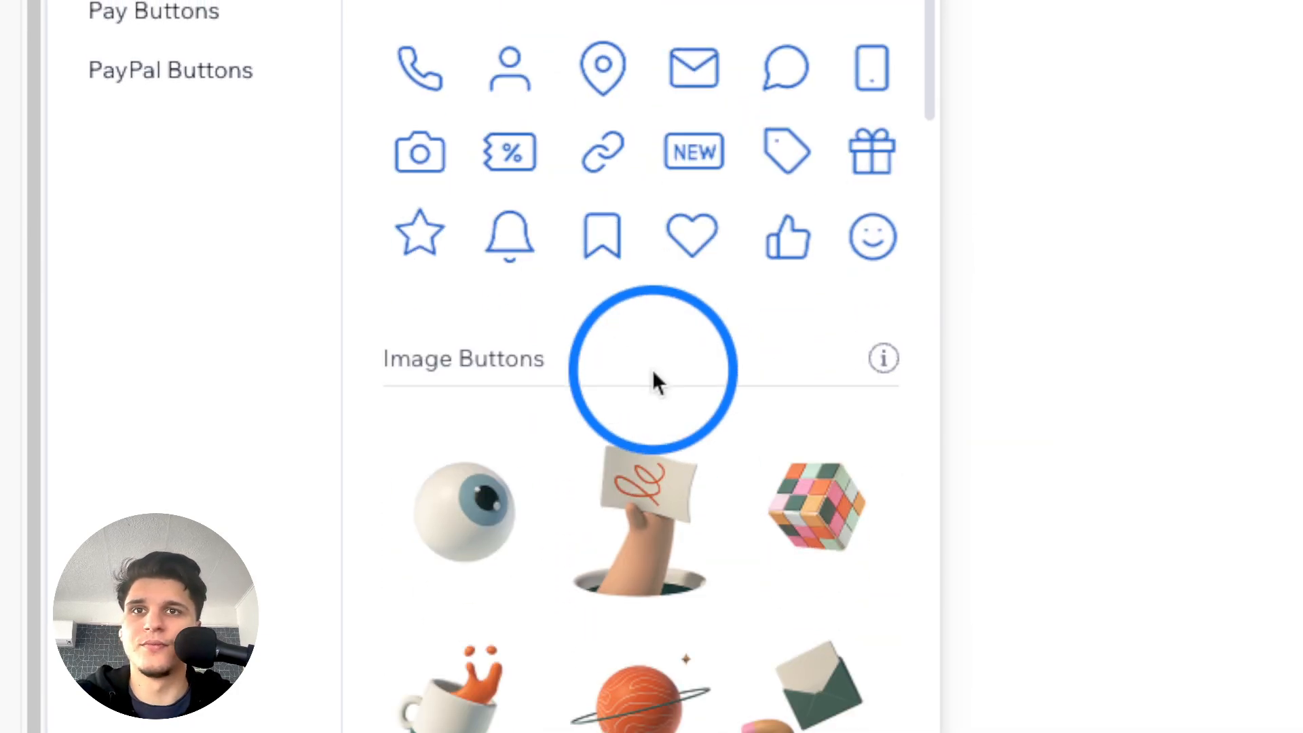
scroll(657, 380, "up", 12)
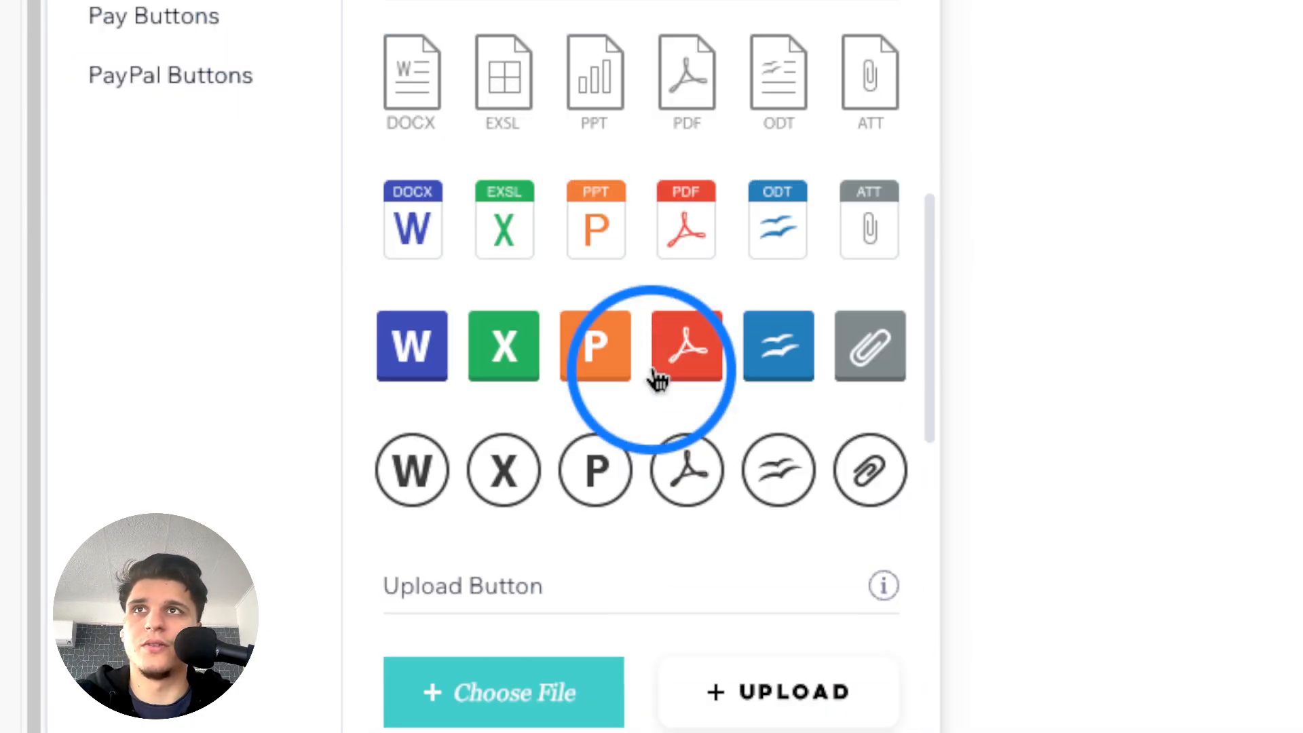
scroll(657, 380, "up", 9)
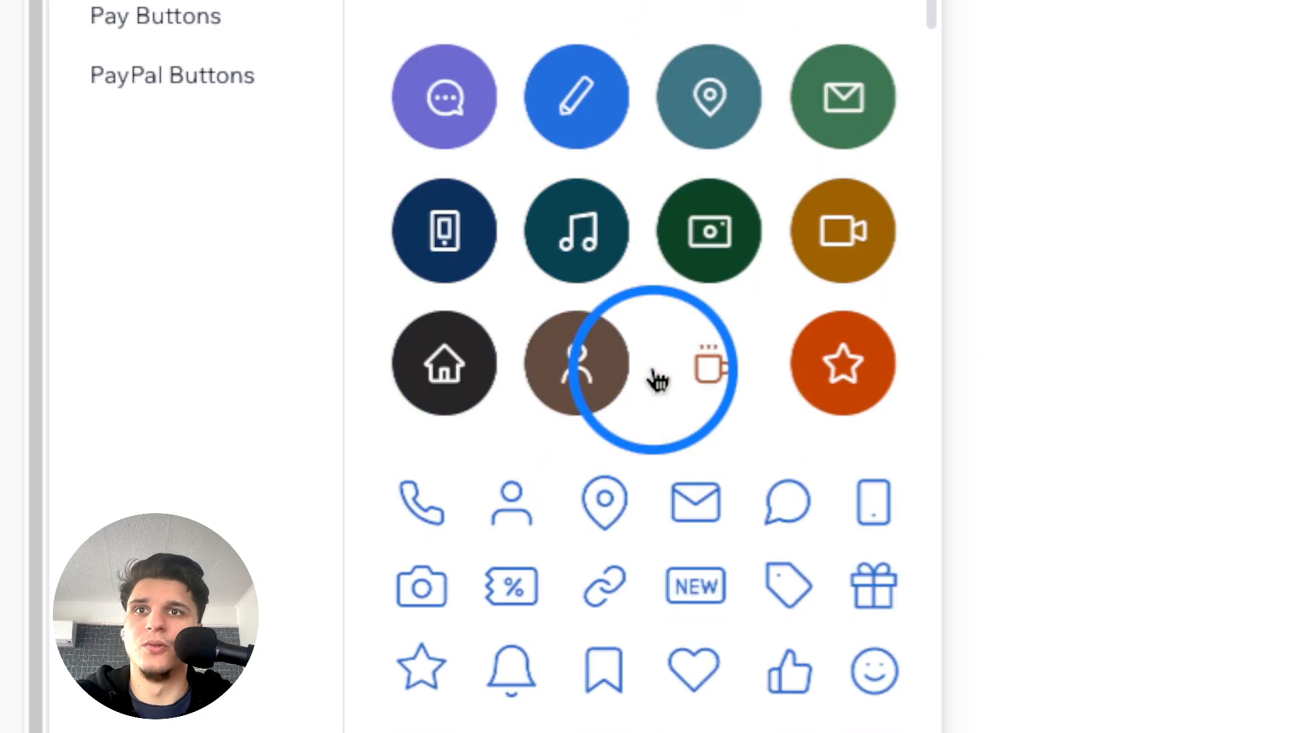
scroll(657, 380, "down", 7)
scroll(657, 380, "up", 6)
scroll(657, 380, "up", 10)
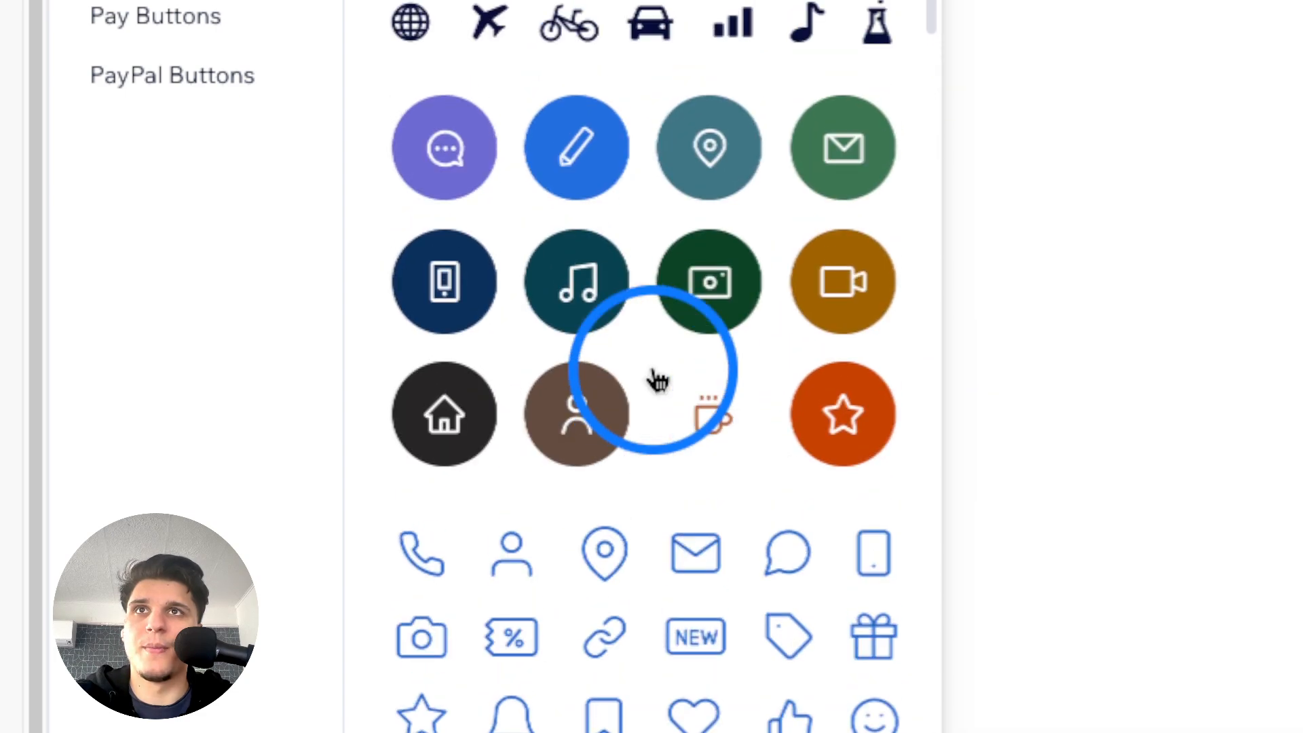
scroll(657, 380, "up", 4)
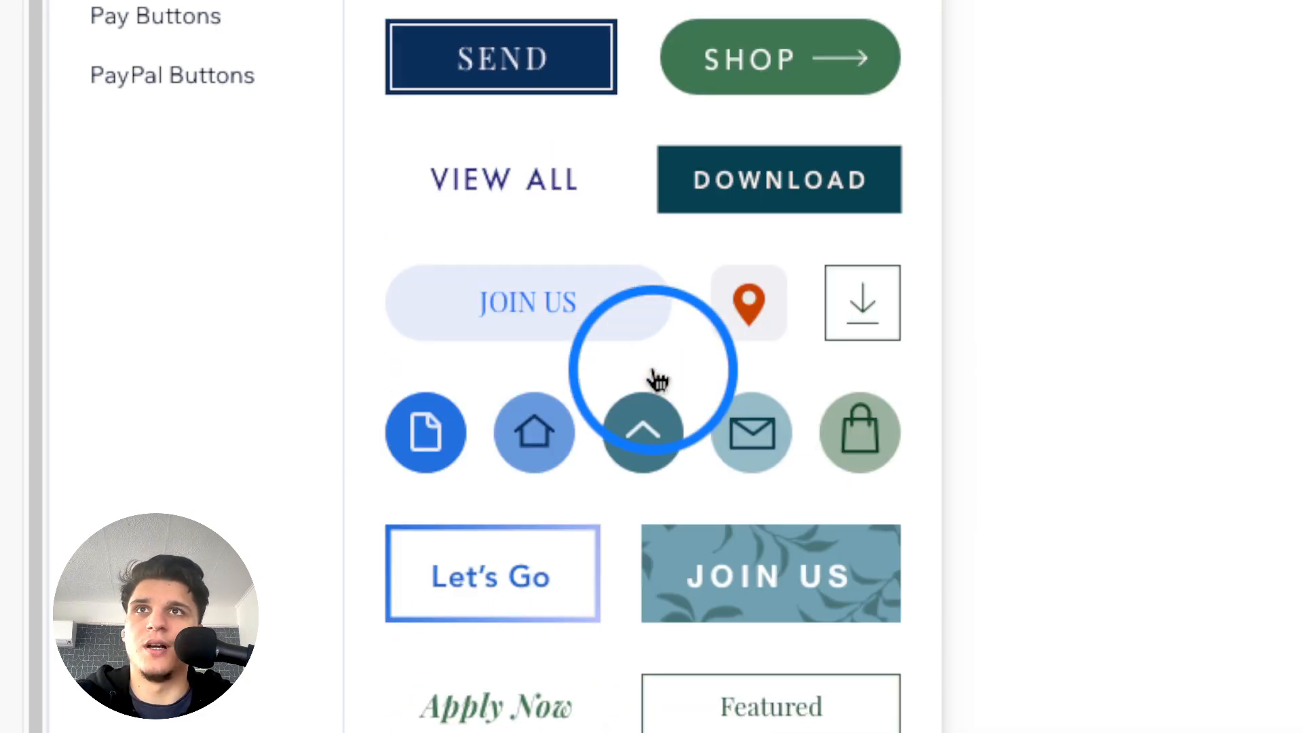
scroll(657, 380, "down", 12)
scroll(653, 372, "up", 2)
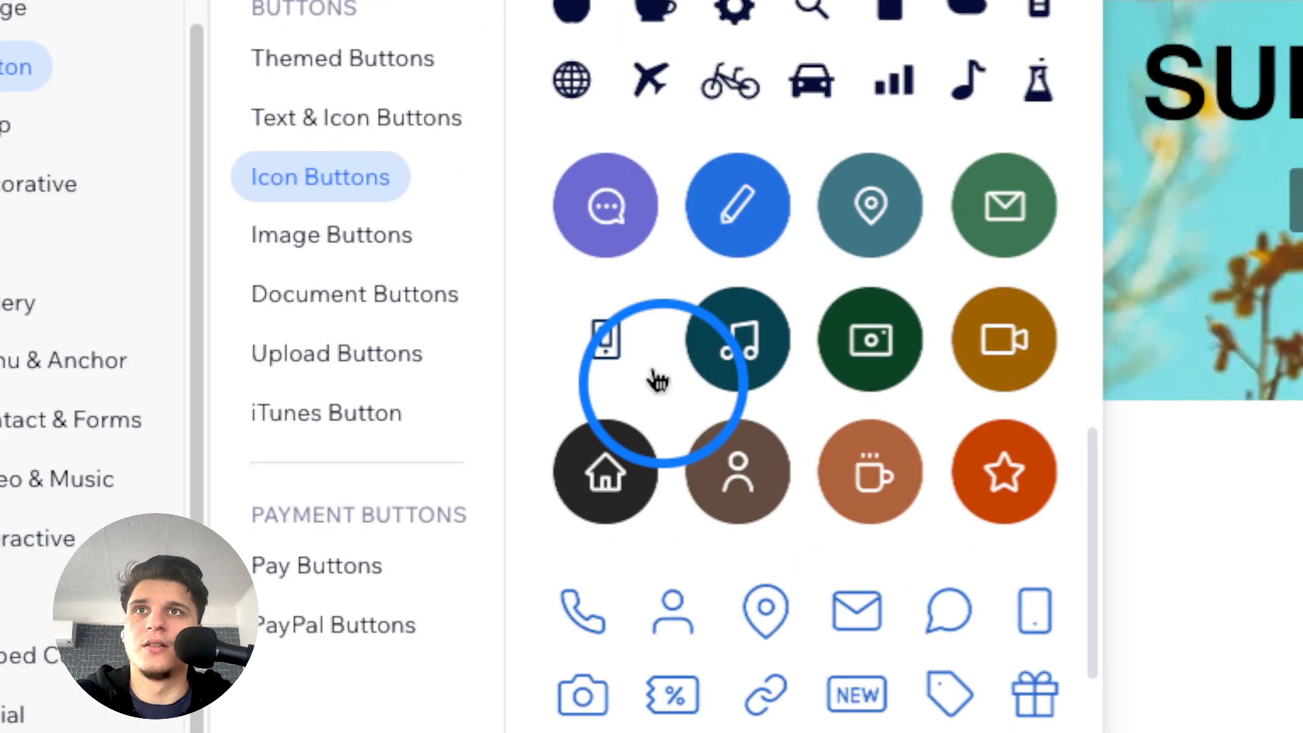
left_click_drag(652, 372, 698, 342)
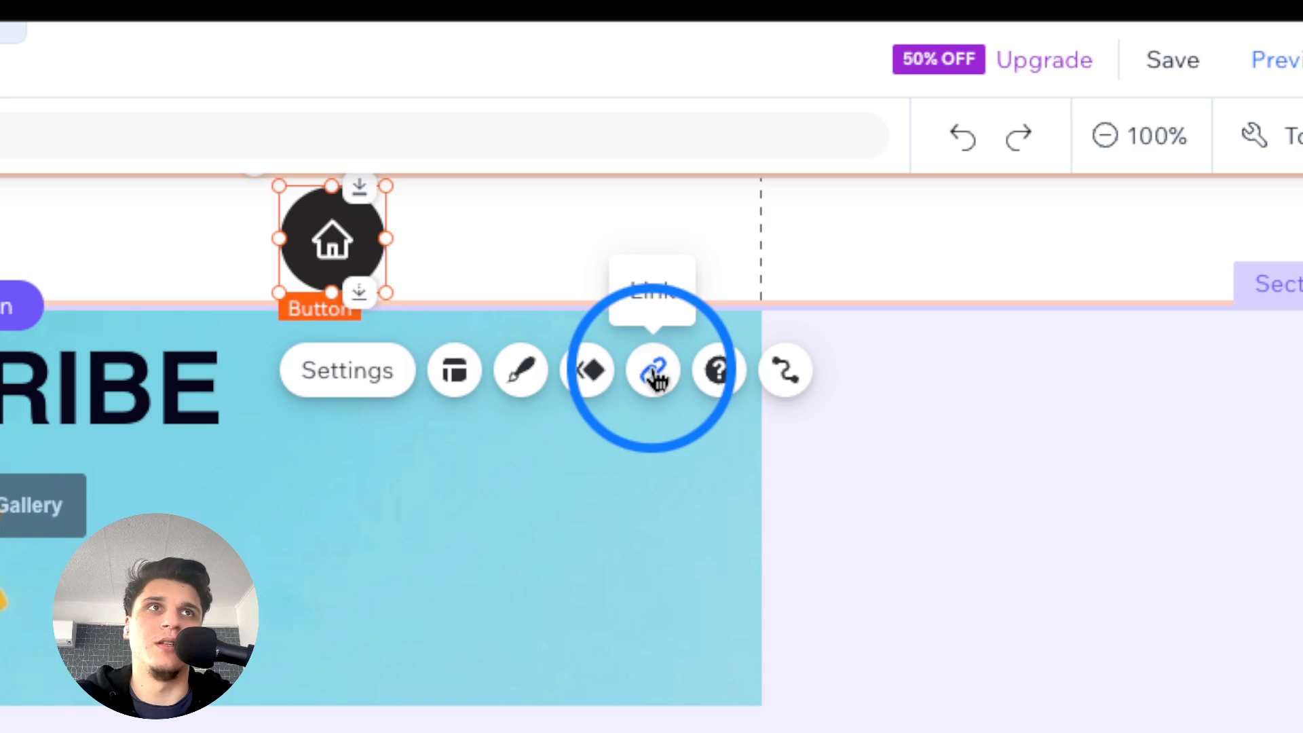
- Link the home icon button to the side menu lightbox and move it near the header's right gridline
left_click(655, 372)
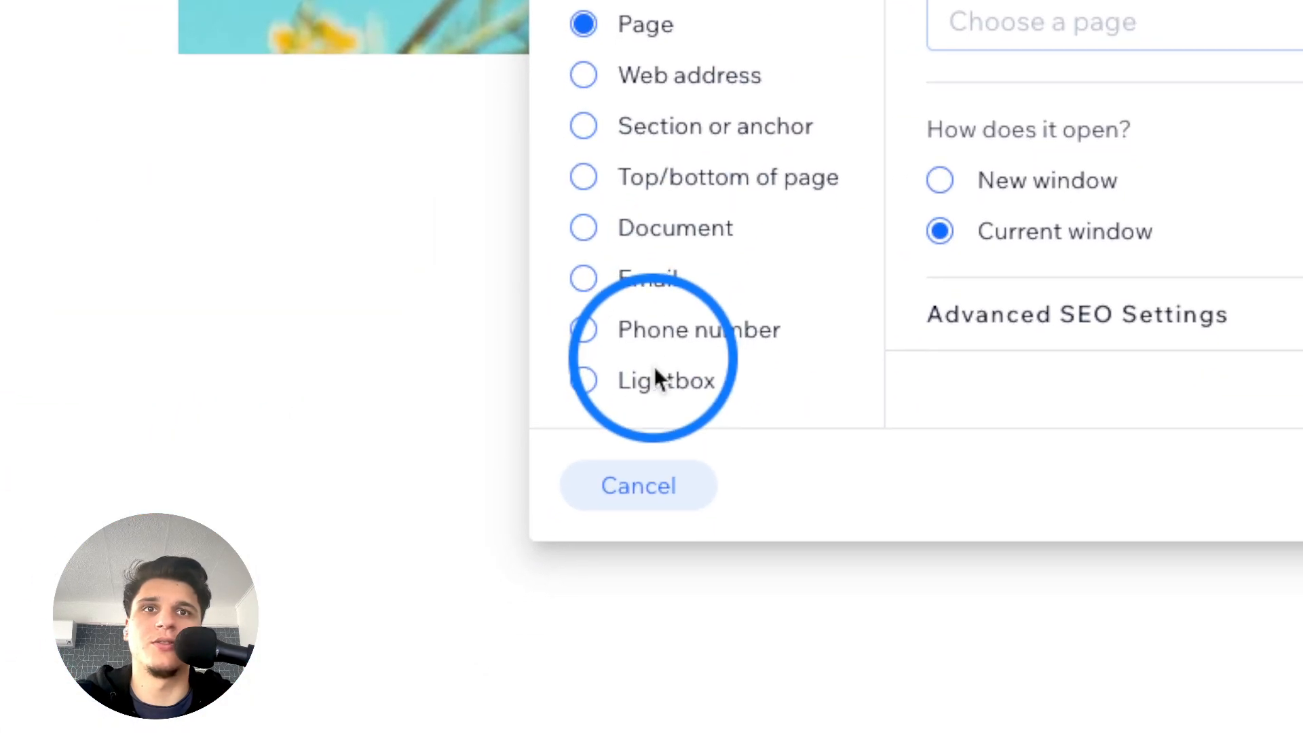
left_click(656, 378)
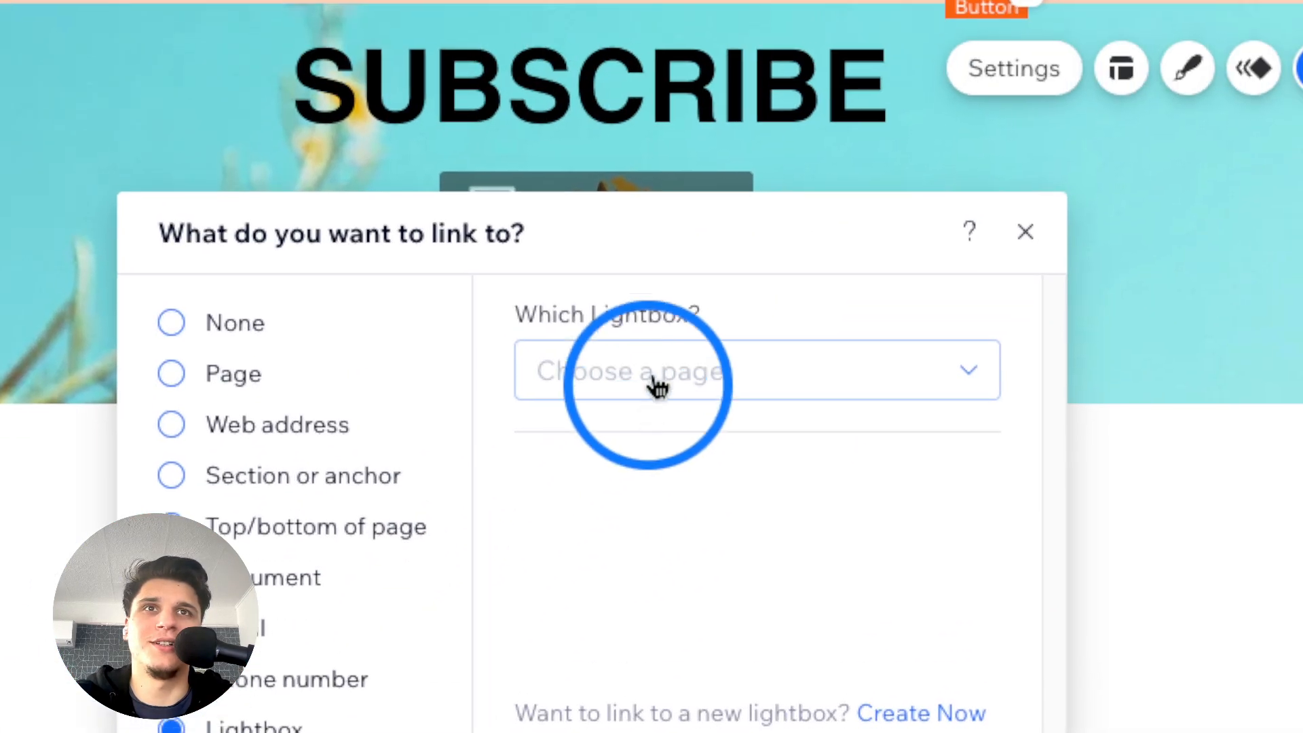
left_click(1067, 23)
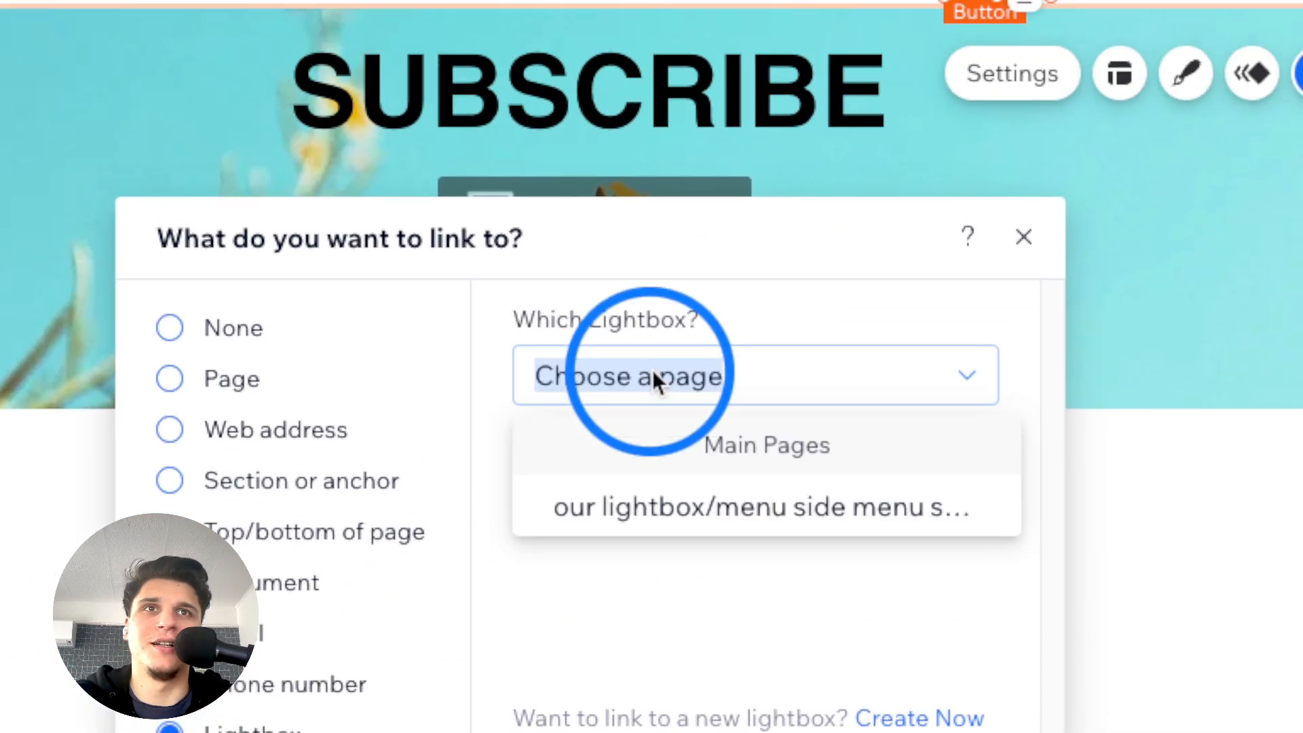
left_click(692, 513)
left_click(928, 695)
left_click_drag(649, 367, 983, 361)
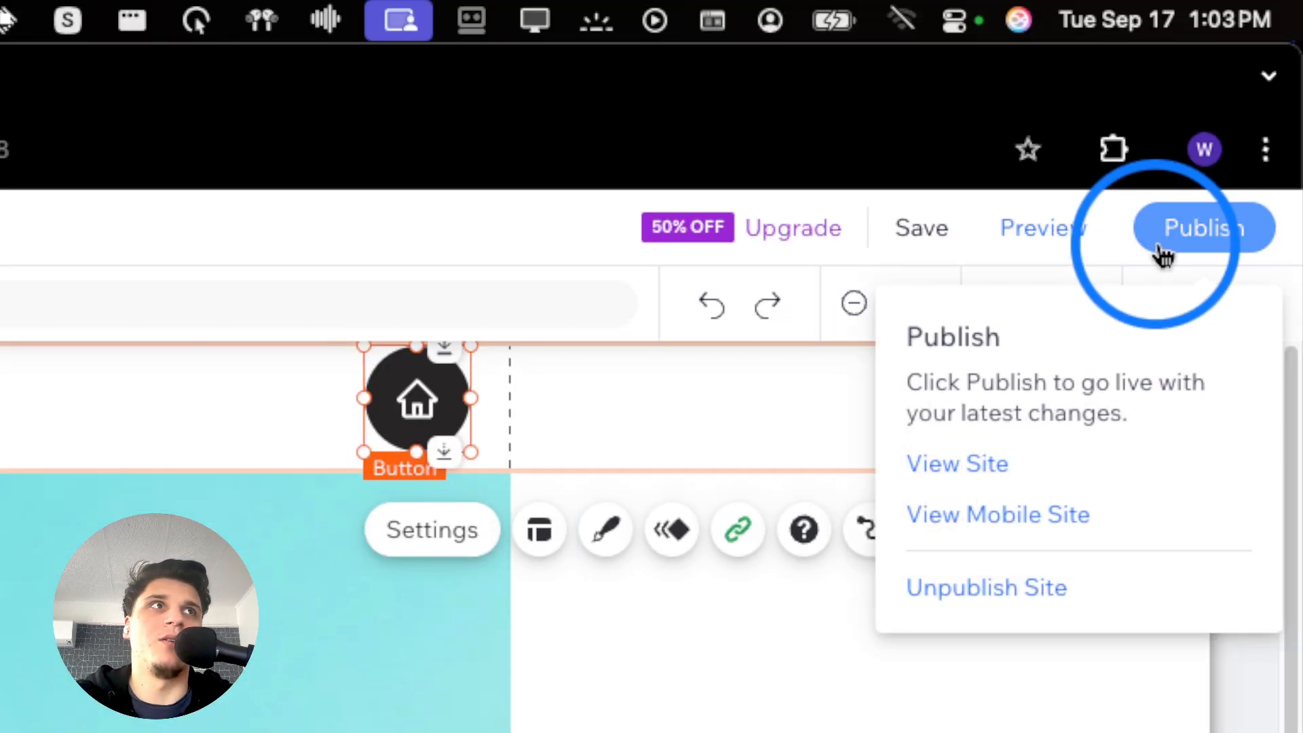
- Publish the site and preview it to test opening and closing the side menu with the home icon button
left_click(1160, 247)
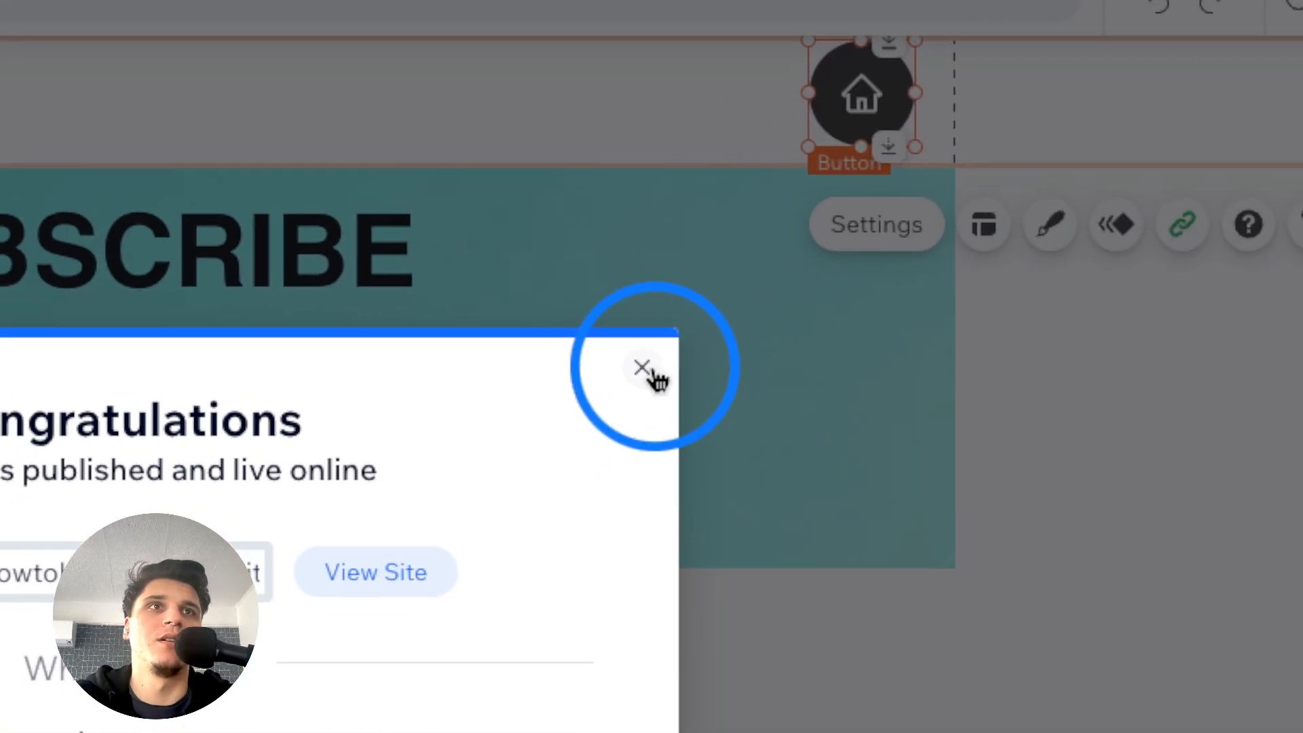
left_click(645, 373)
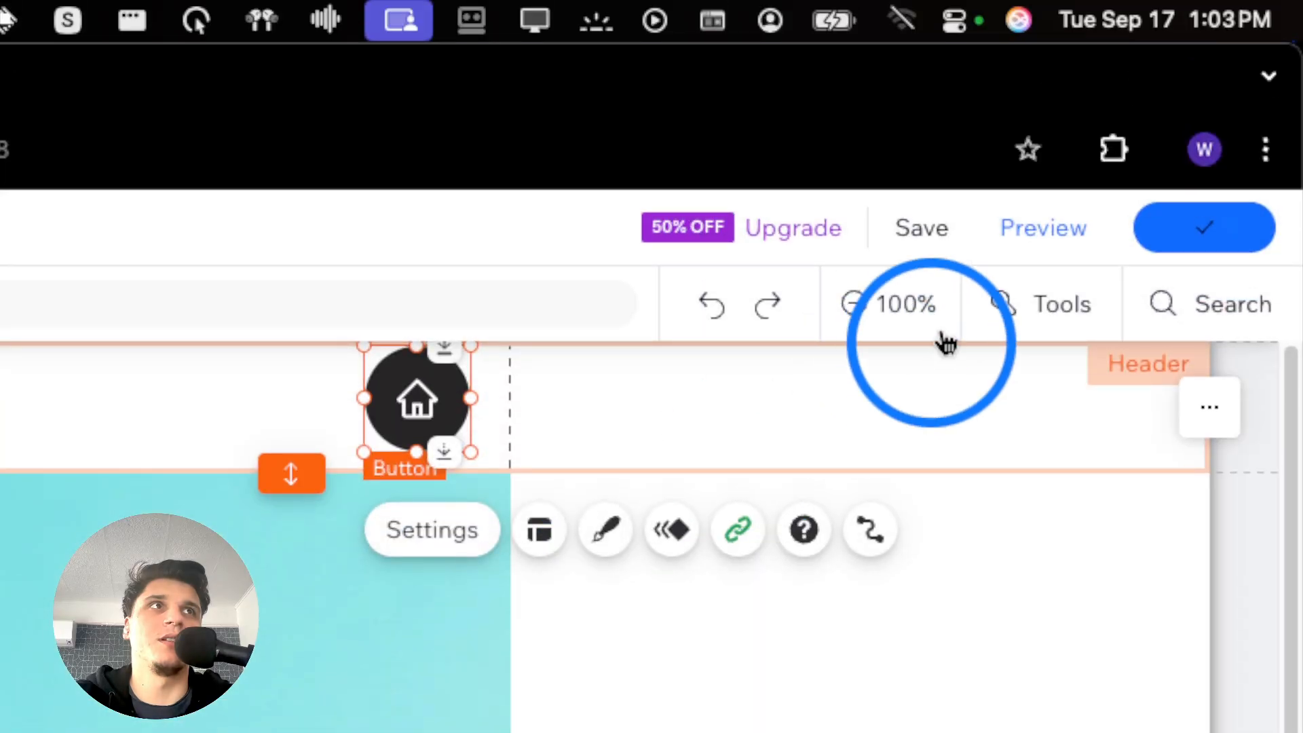
left_click(1034, 233)
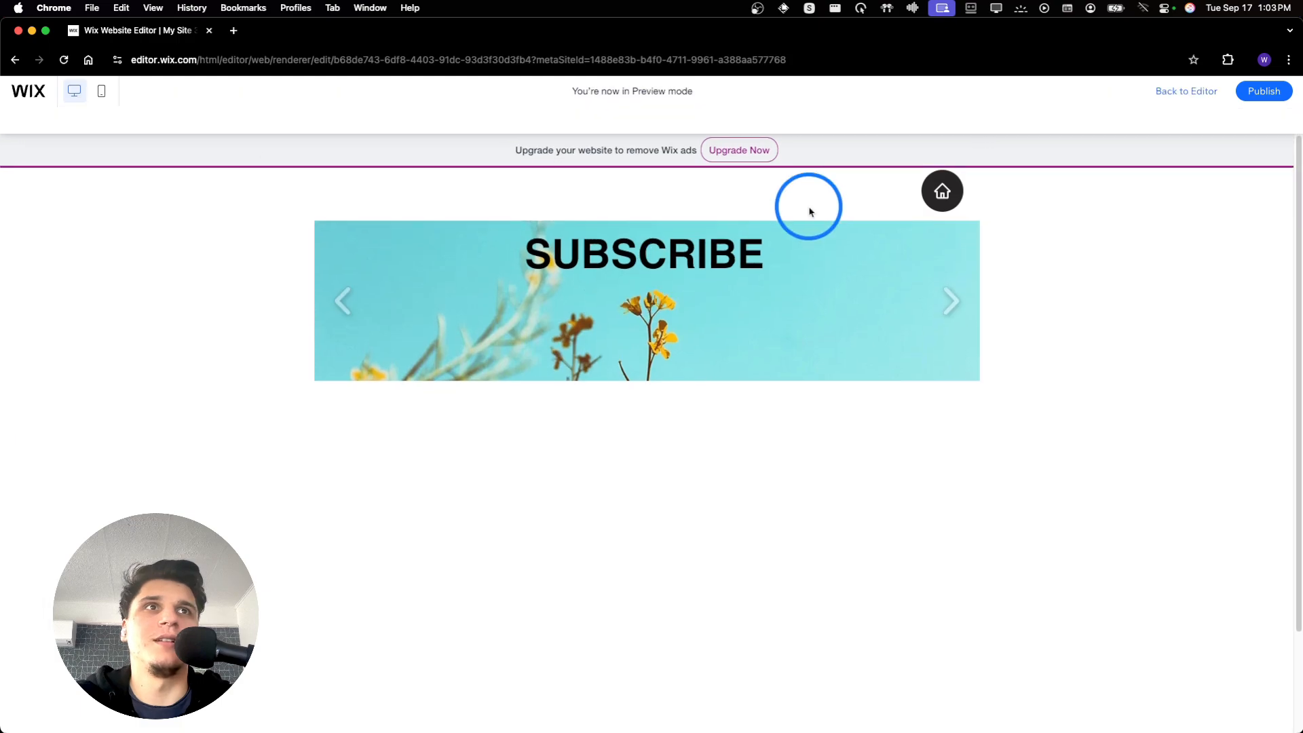
left_click(943, 163)
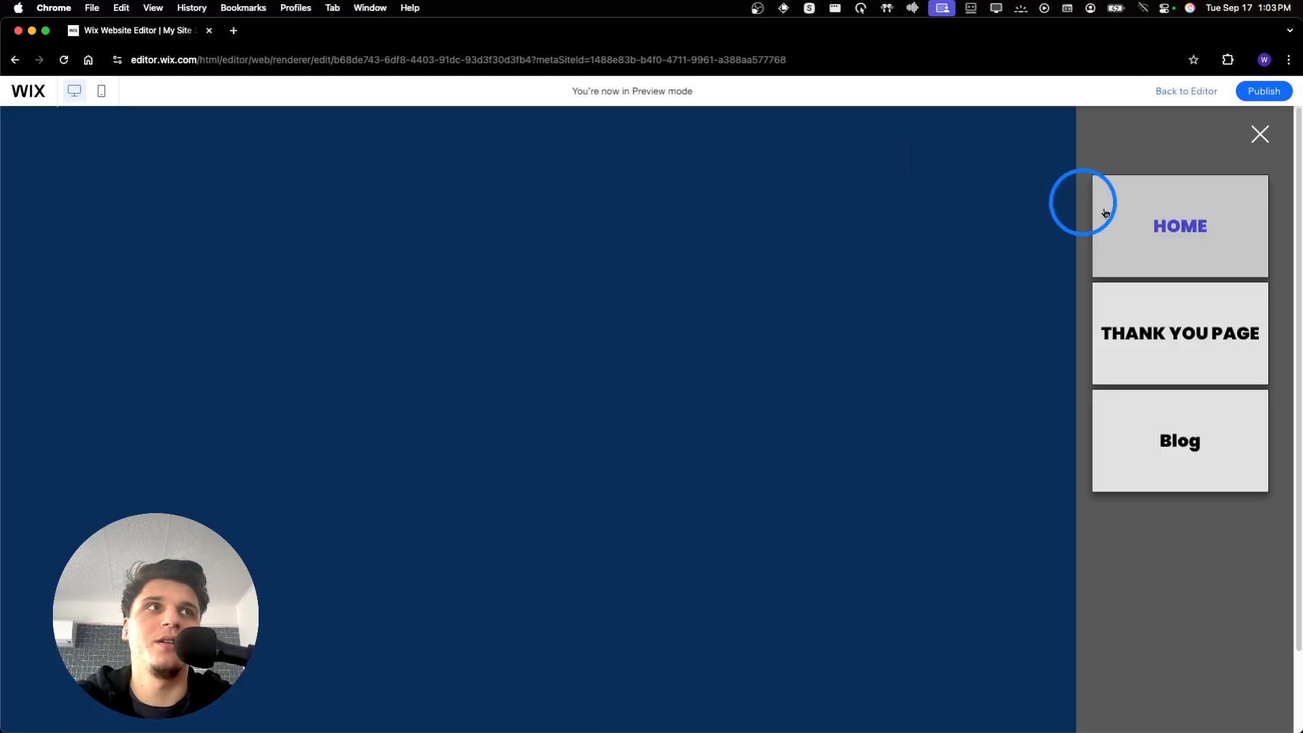
left_click(1253, 145)
left_click(1163, 91)
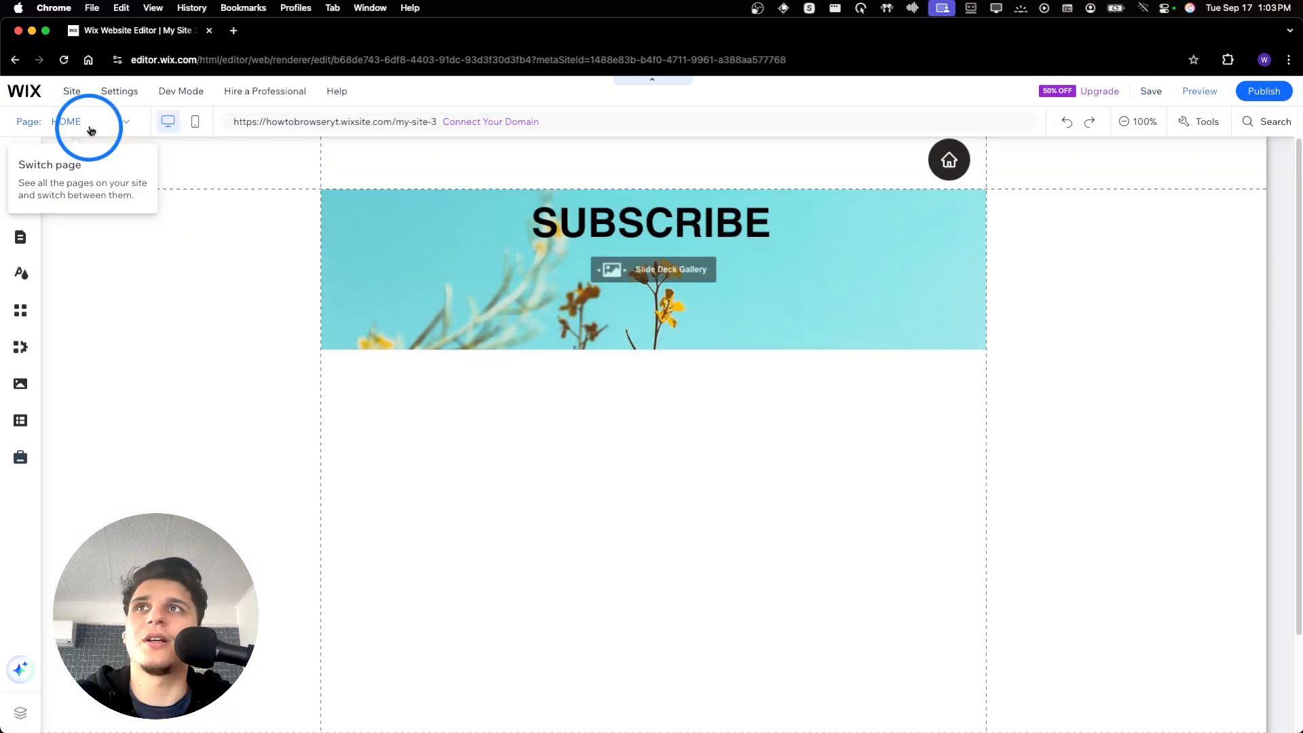
- Open the side menu lightbox for editing and set its overlay background color opacity to 0%
left_click(90, 123)
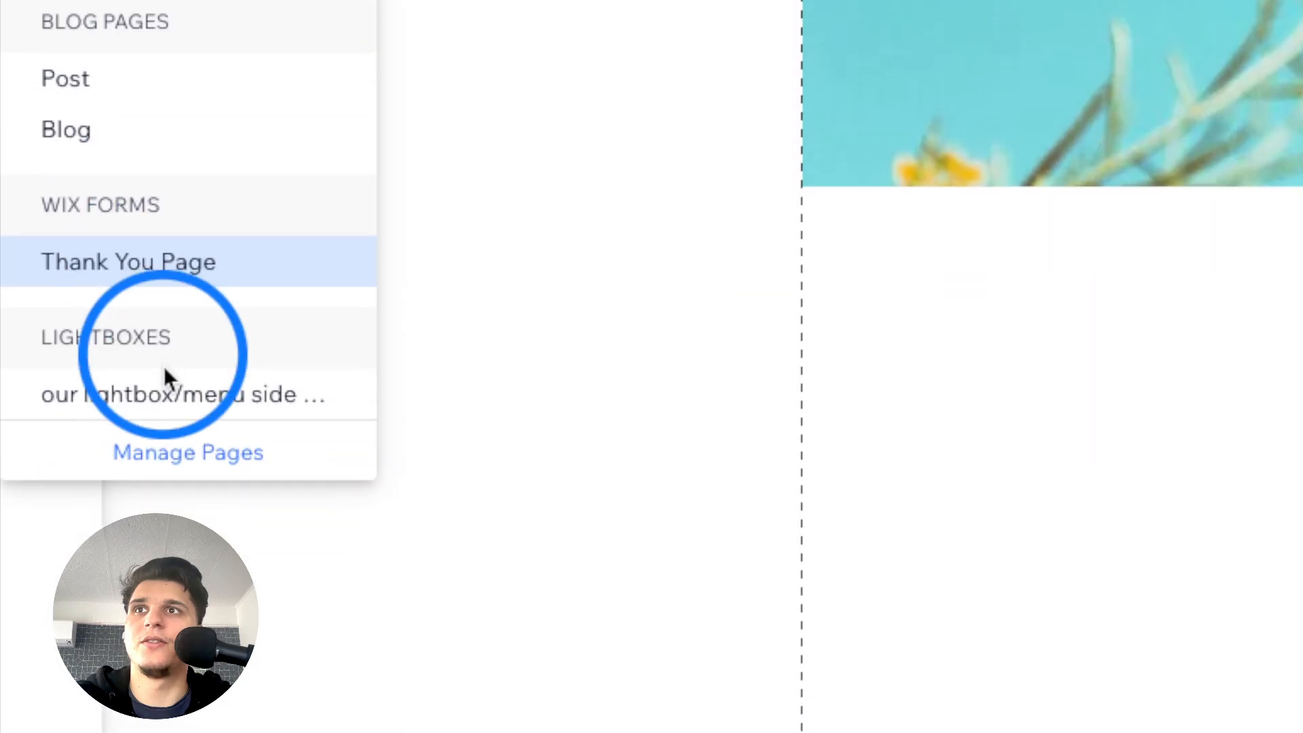
left_click(164, 372)
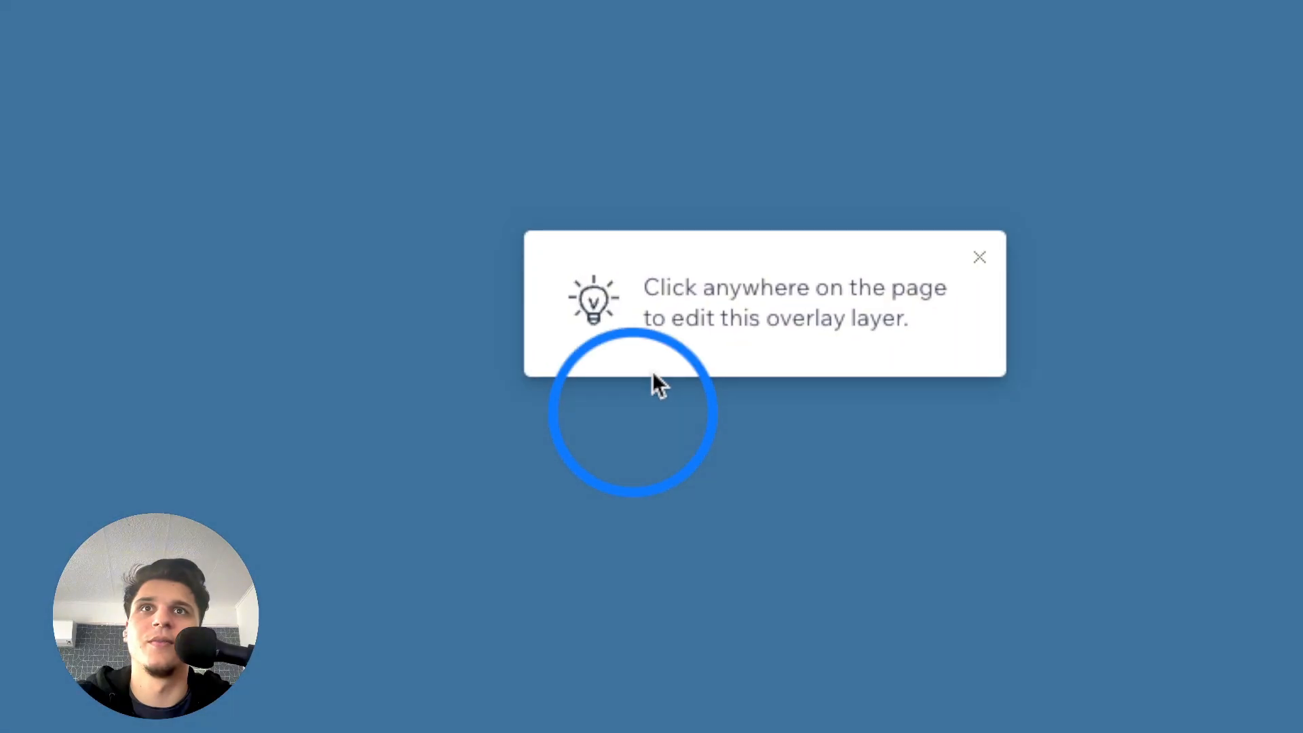
left_click(723, 444)
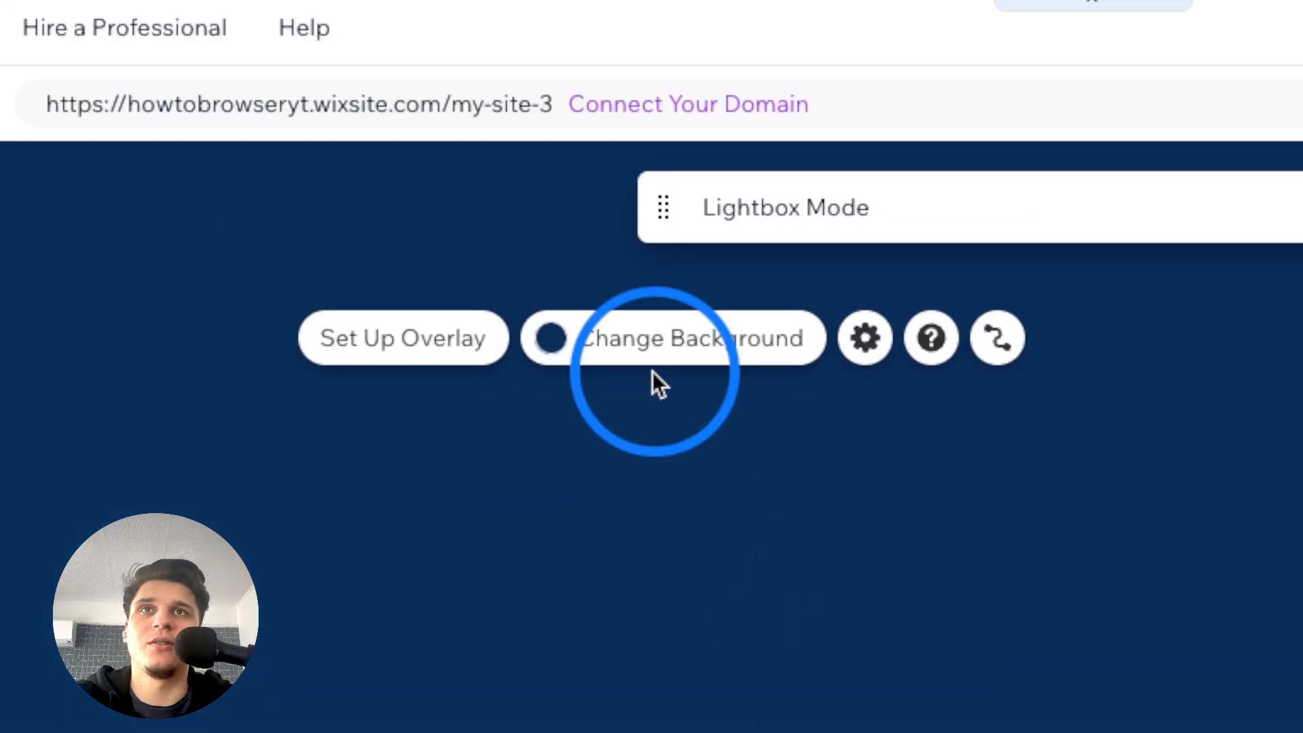
left_click(652, 360)
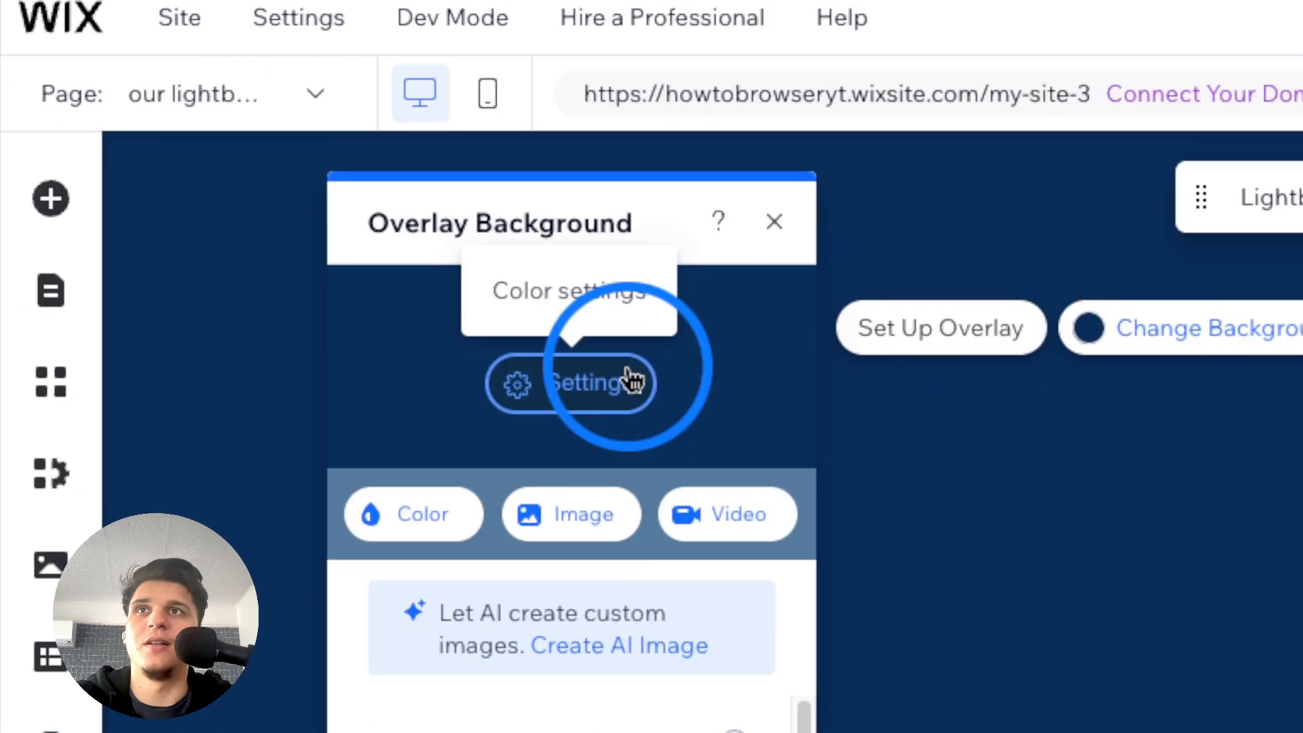
left_click(78, 402)
left_click_drag(563, 370, 341, 375)
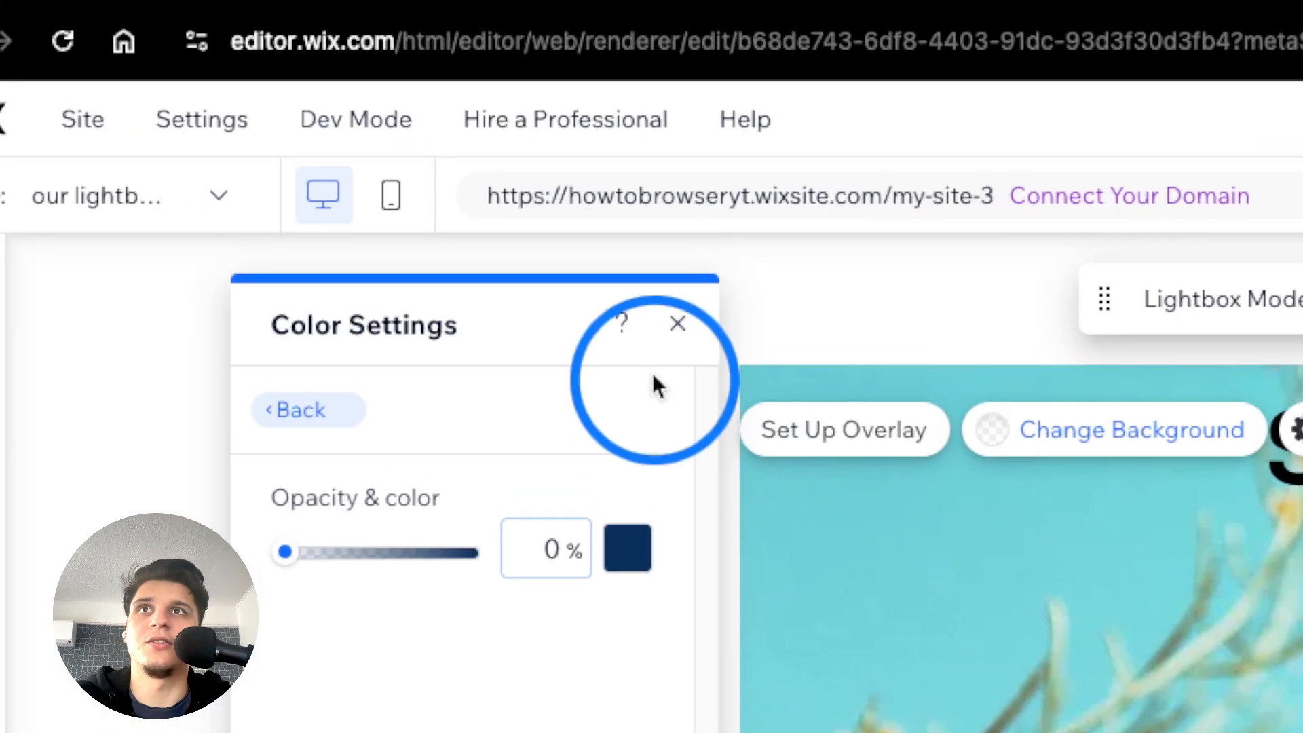
left_click(678, 323)
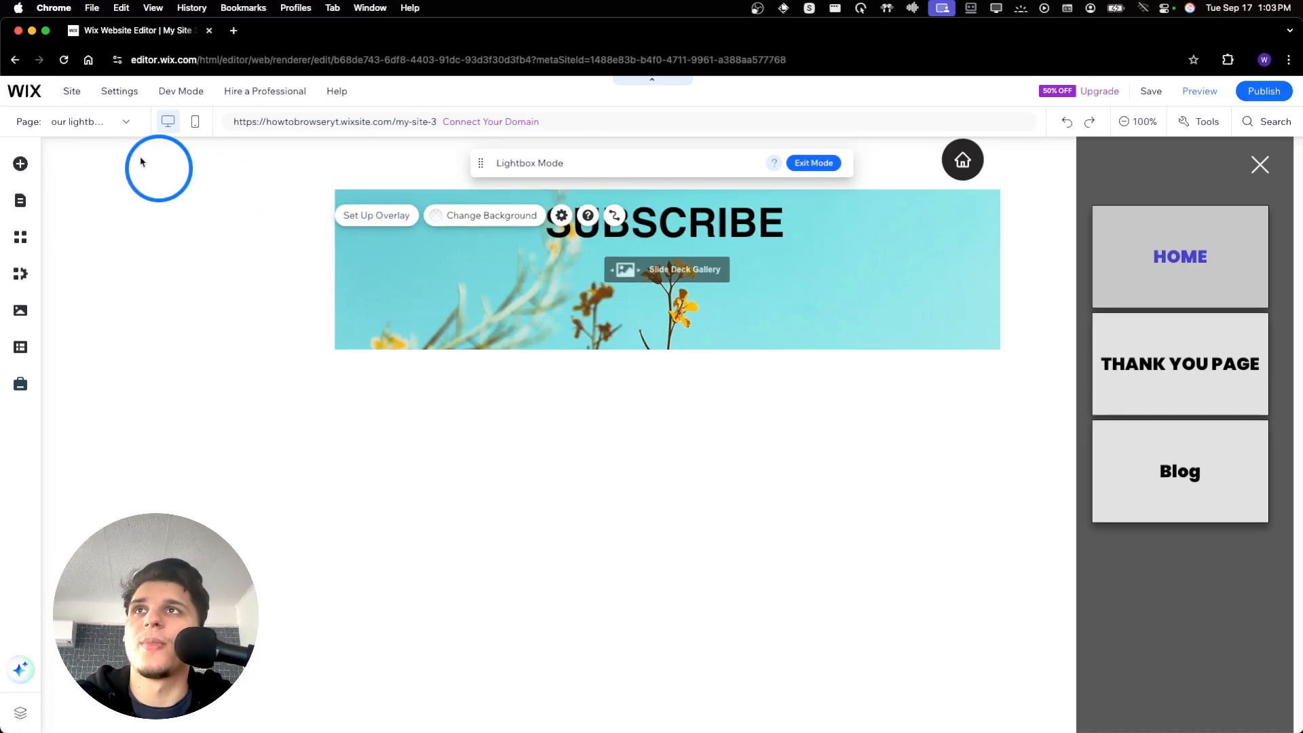
- Start saving the site, dismiss the domain selection dialog, and switch from the lightbox to the HOME page
left_click(114, 134)
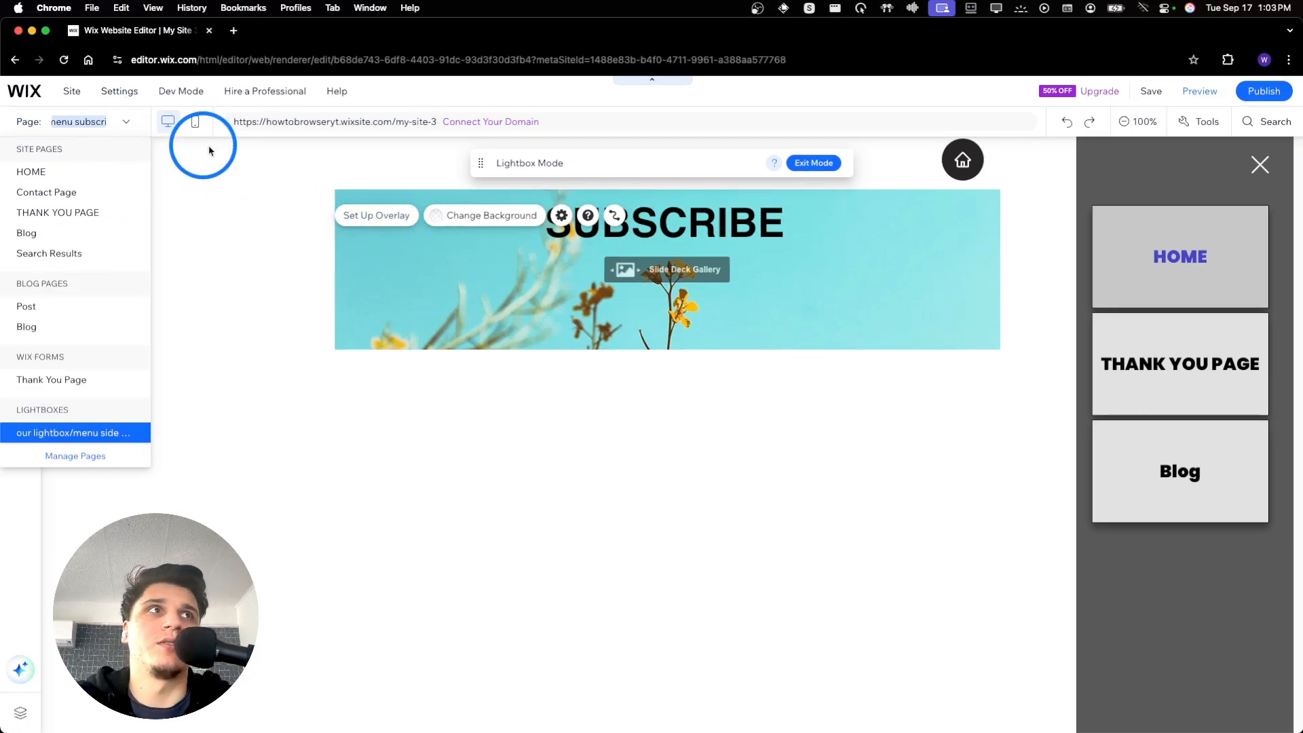
left_click(1151, 91)
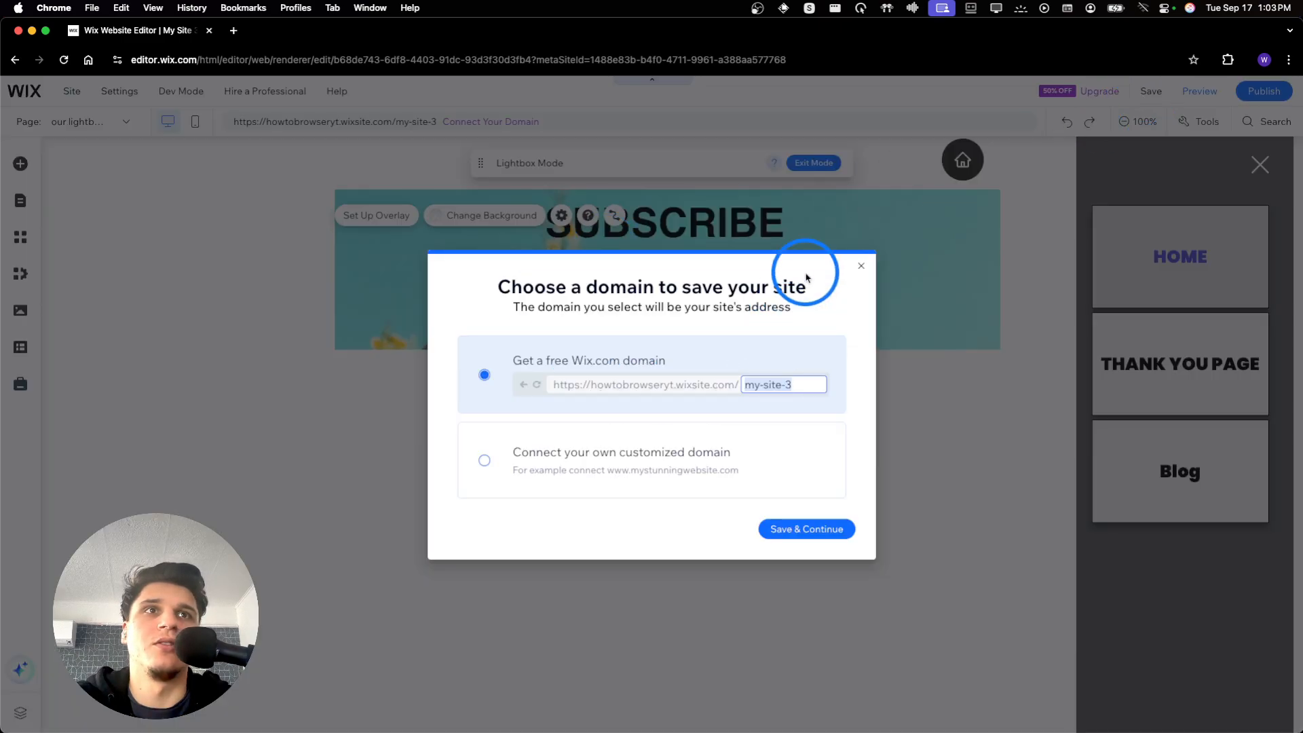
left_click(860, 266)
left_click(126, 122)
left_click(95, 171)
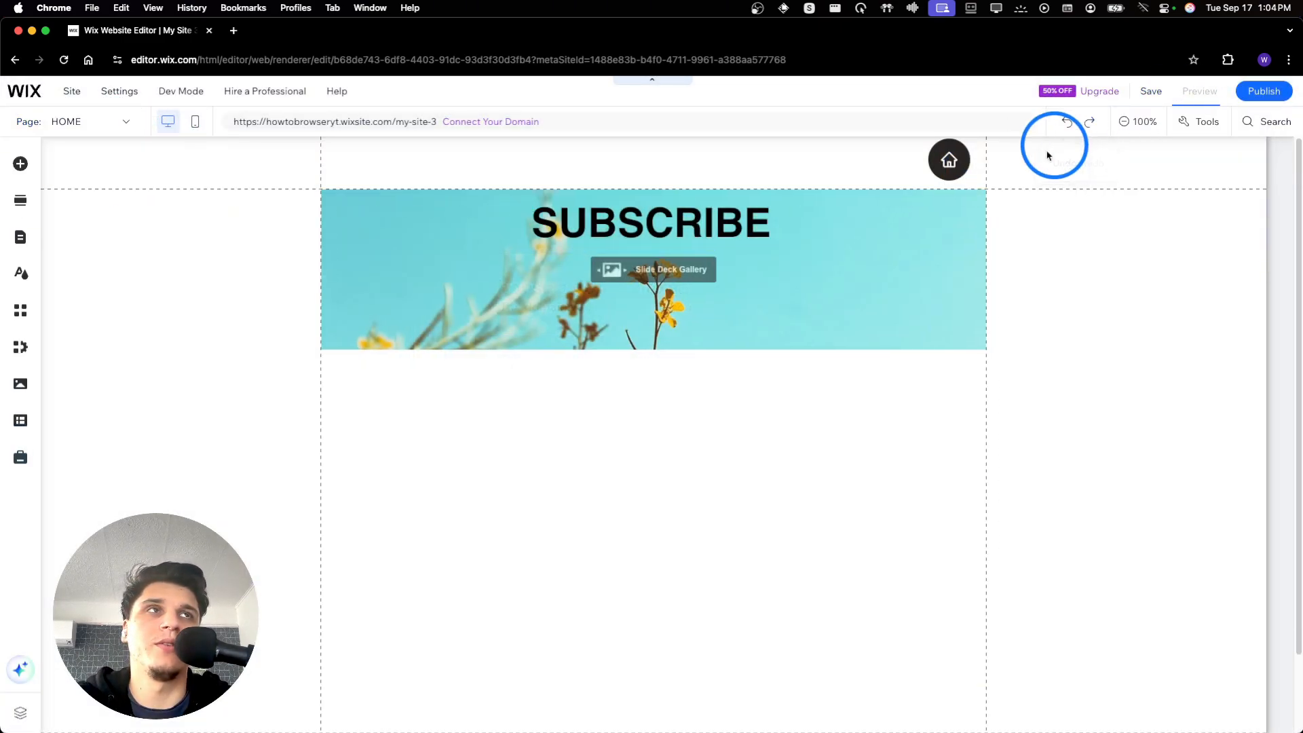
- Preview the site, test the side menu's HOME and THANK YOU PAGE links through the home icon button, and return to the editor
left_click(957, 163)
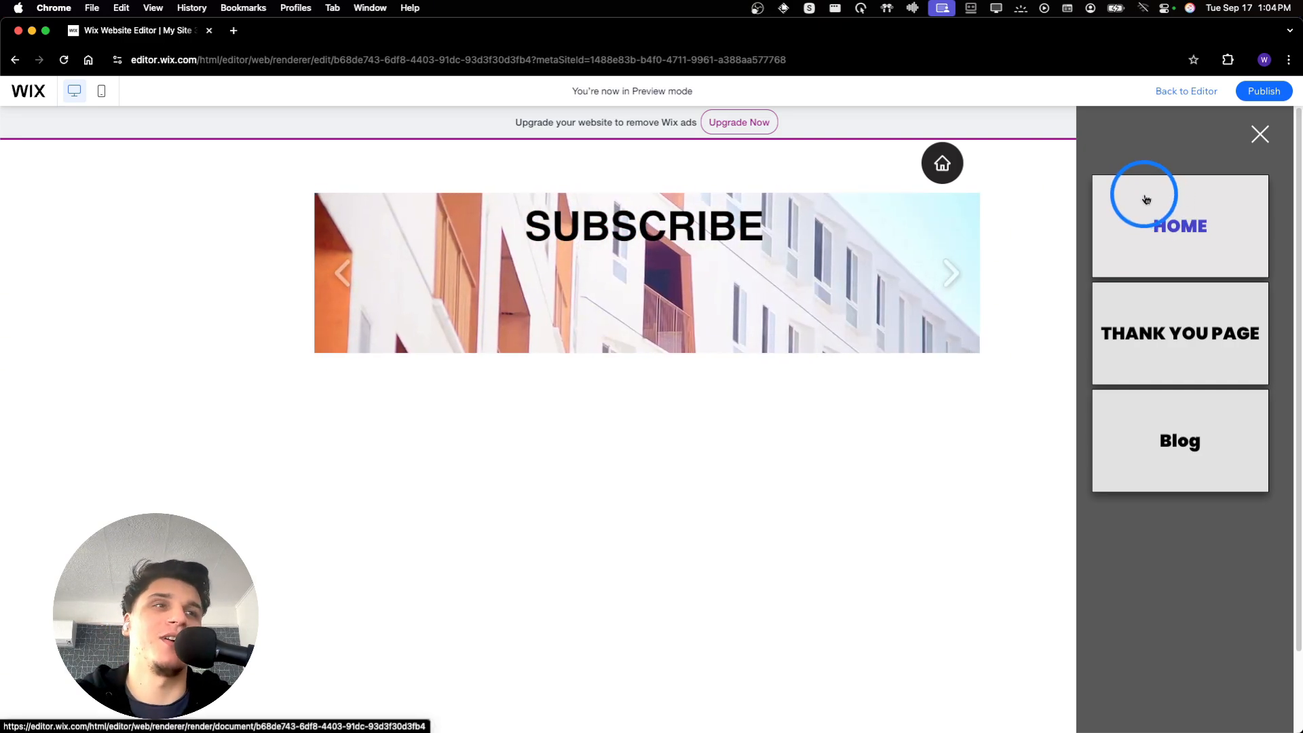
left_click(1152, 228)
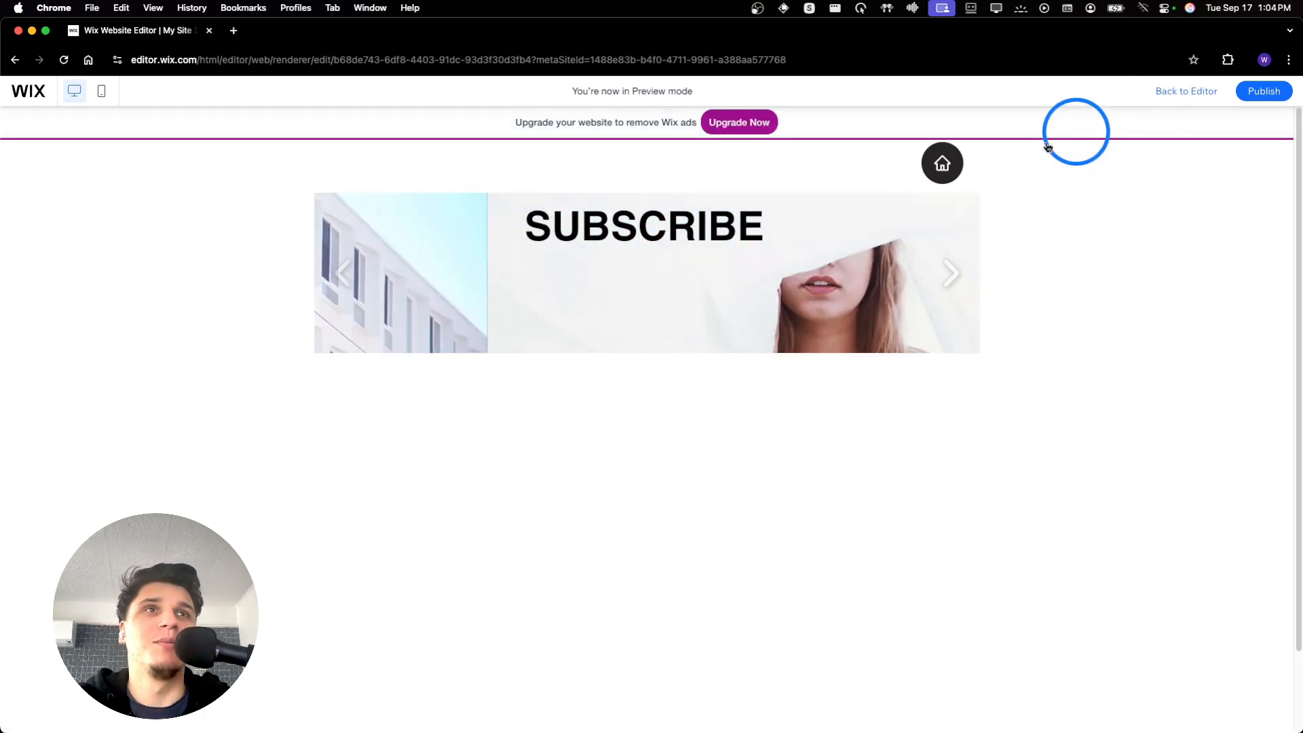
left_click(943, 173)
left_click(1148, 336)
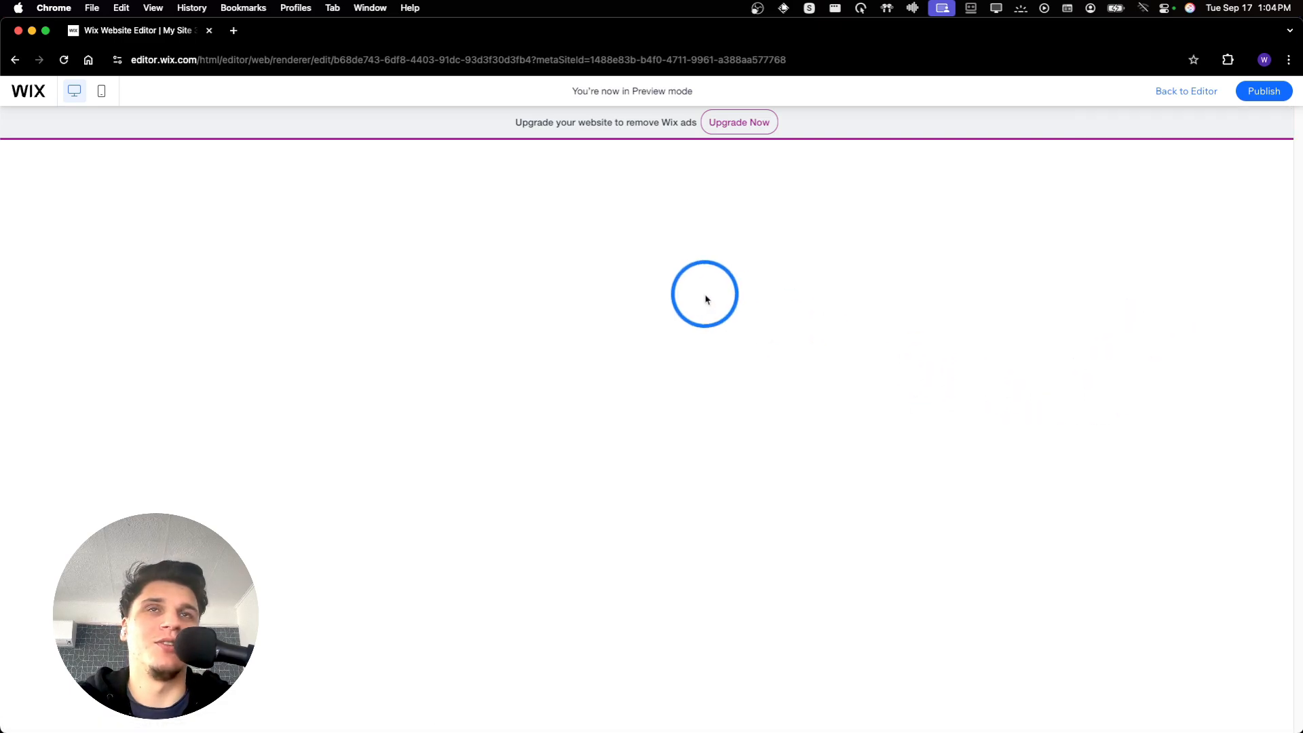
left_click(1180, 95)
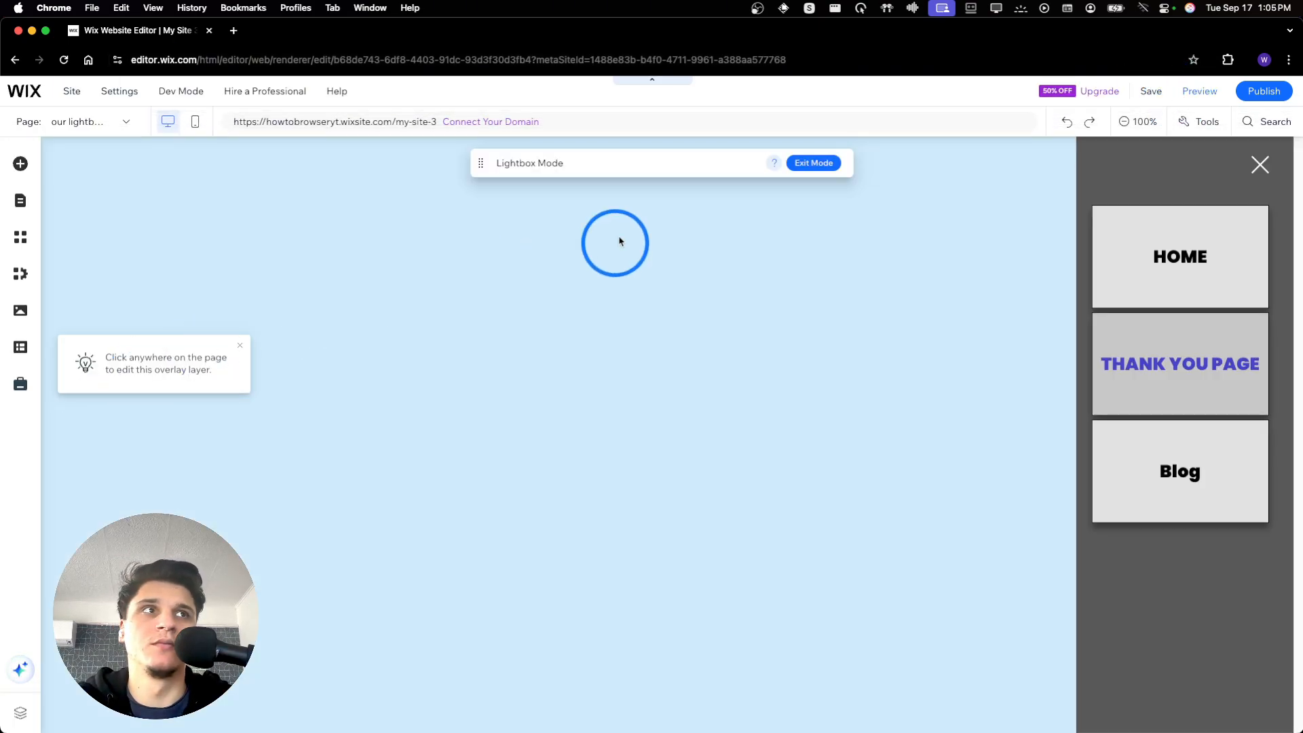
- Try making the side menu lightbox's background color fully transparent
left_click(1143, 236)
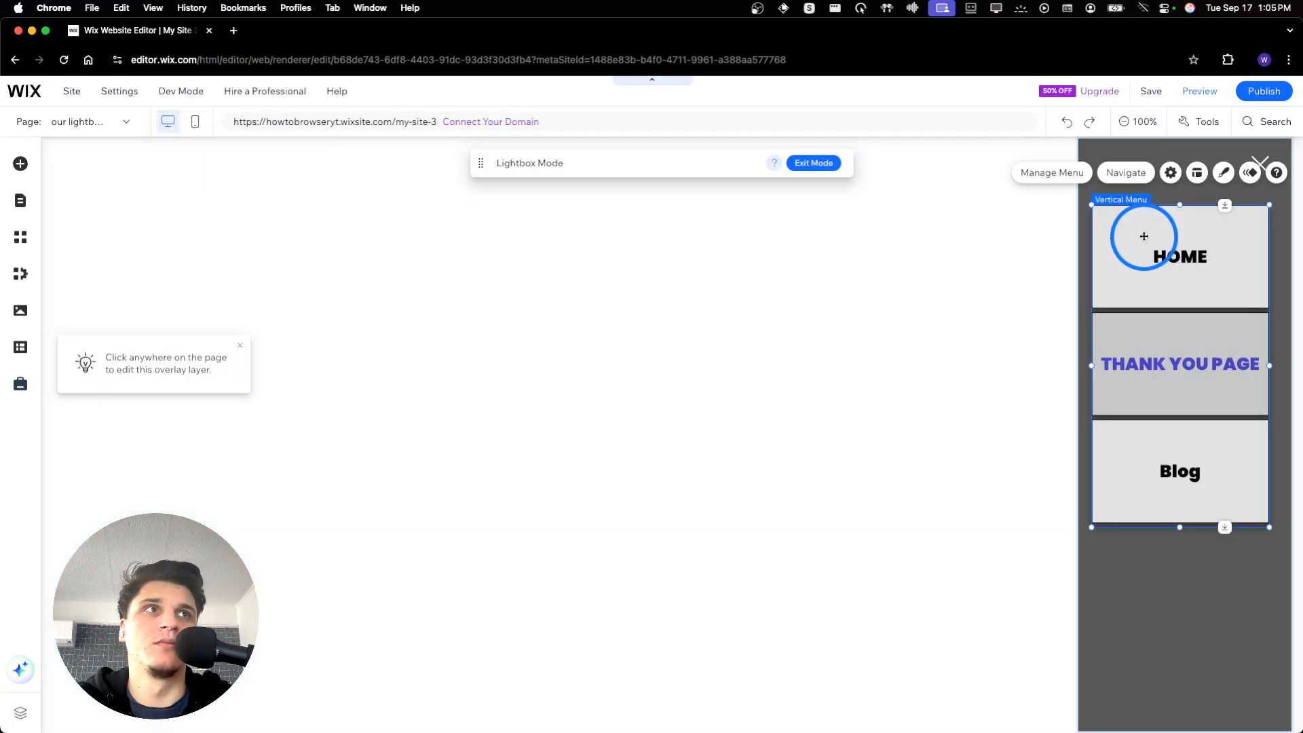
left_click(1126, 157)
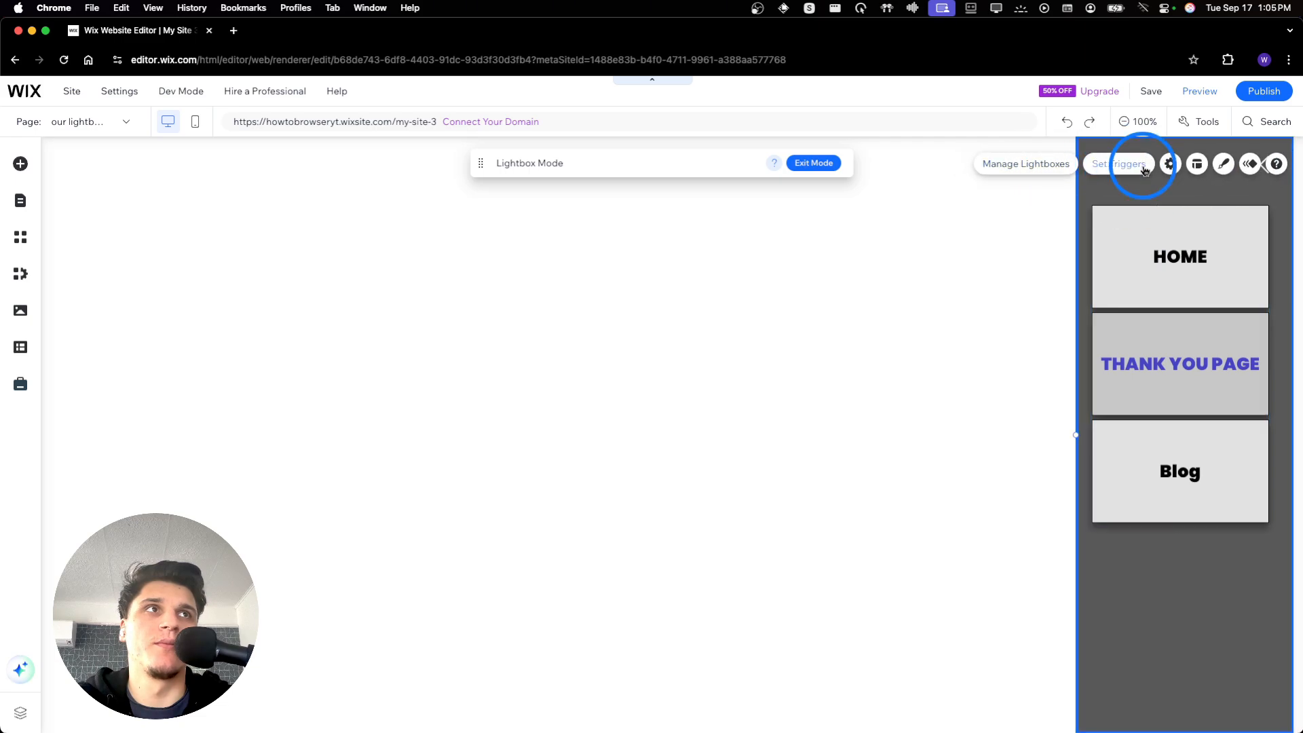
left_click(1213, 168)
left_click(964, 237)
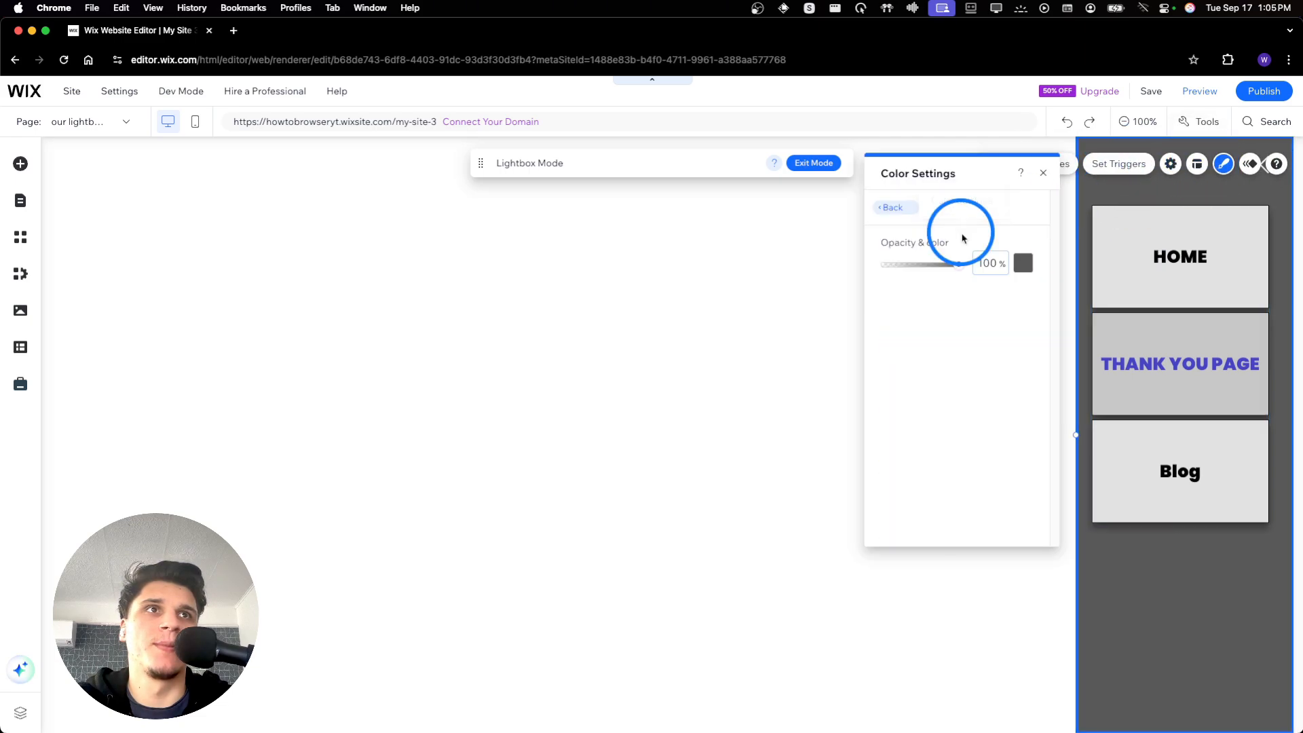
left_click_drag(954, 267, 872, 269)
left_click(1108, 258)
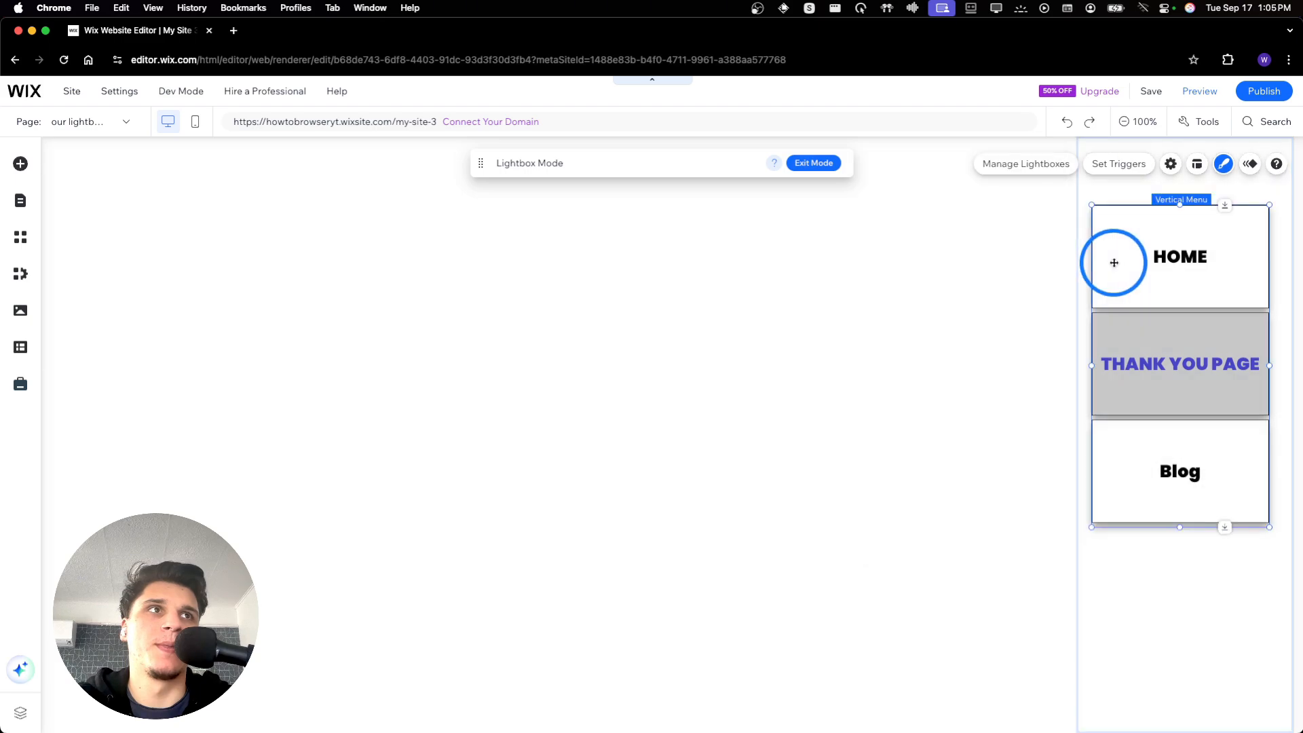
- Try the pink preset design on the vertical menu, then undo the menu design and lightbox background changes
left_click(1084, 174)
left_click(1216, 177)
scroll(957, 381, "down", 2)
left_click(935, 457)
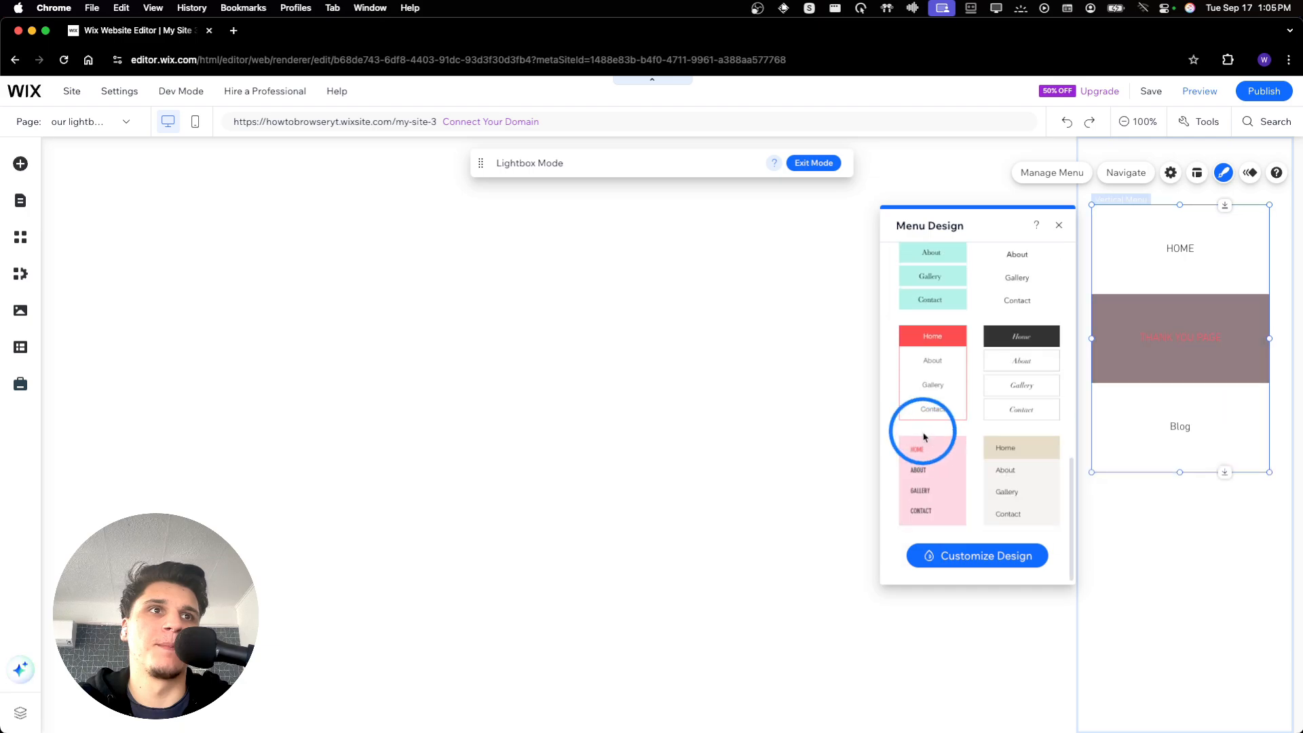
left_click(935, 506)
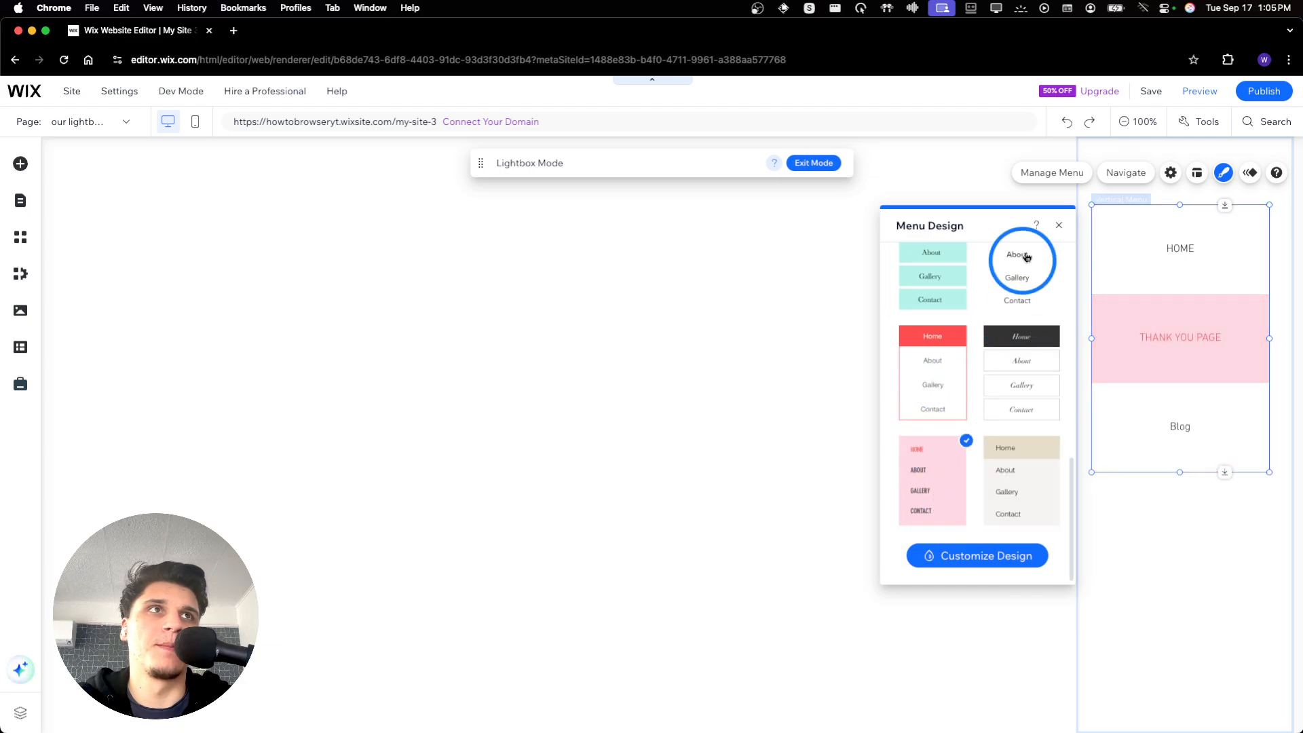
left_click(1056, 126)
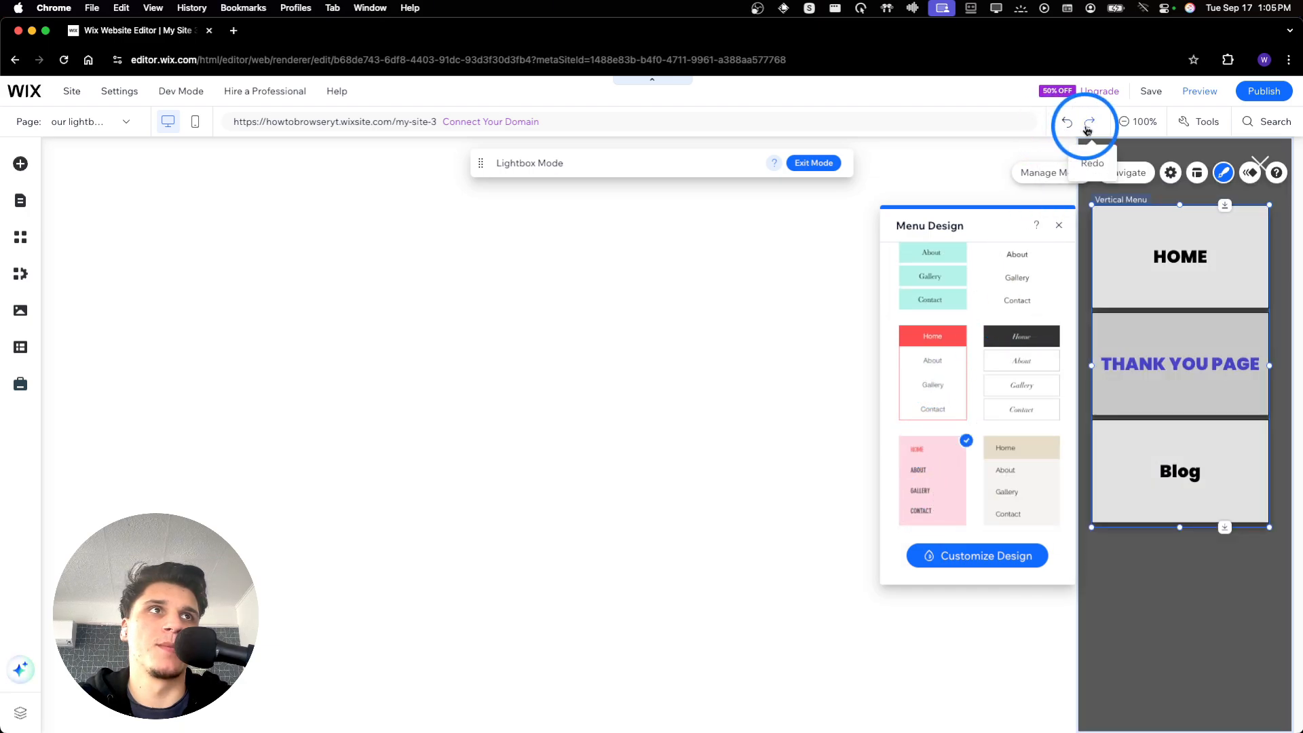
left_click(963, 467)
left_click(960, 547)
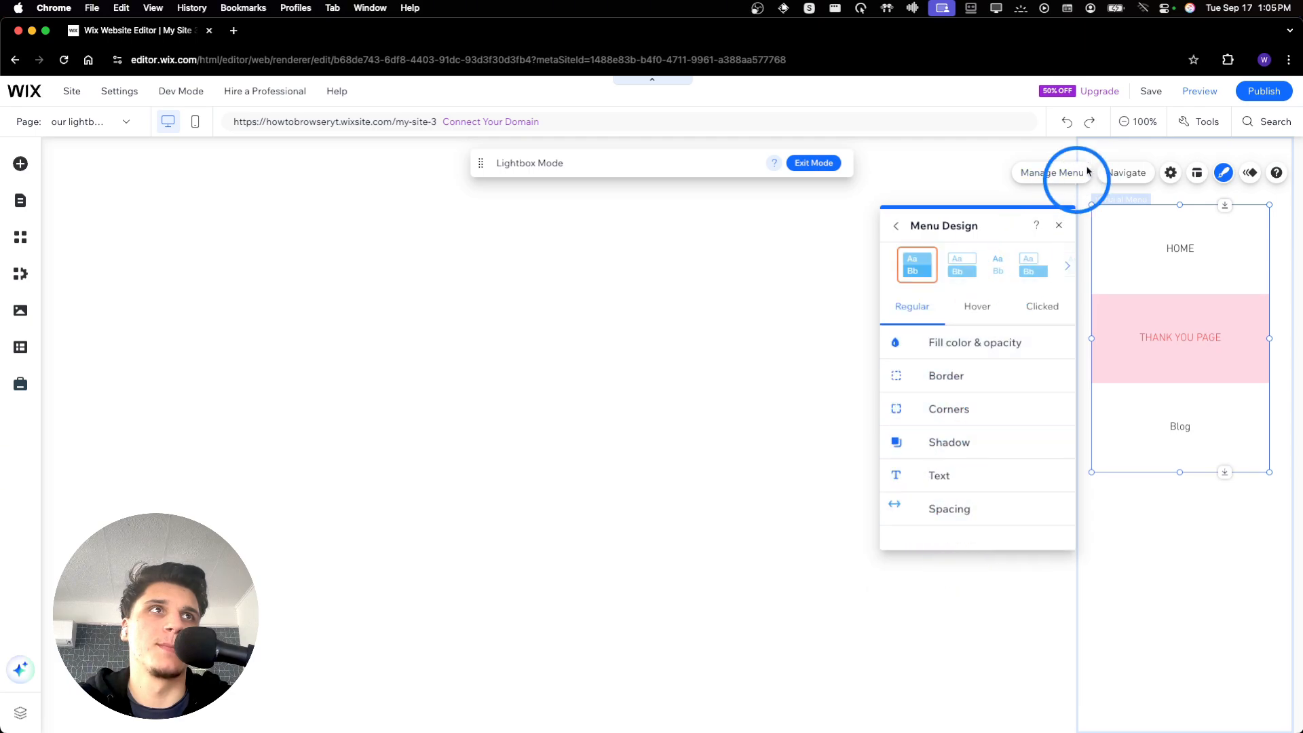
left_click(1068, 121)
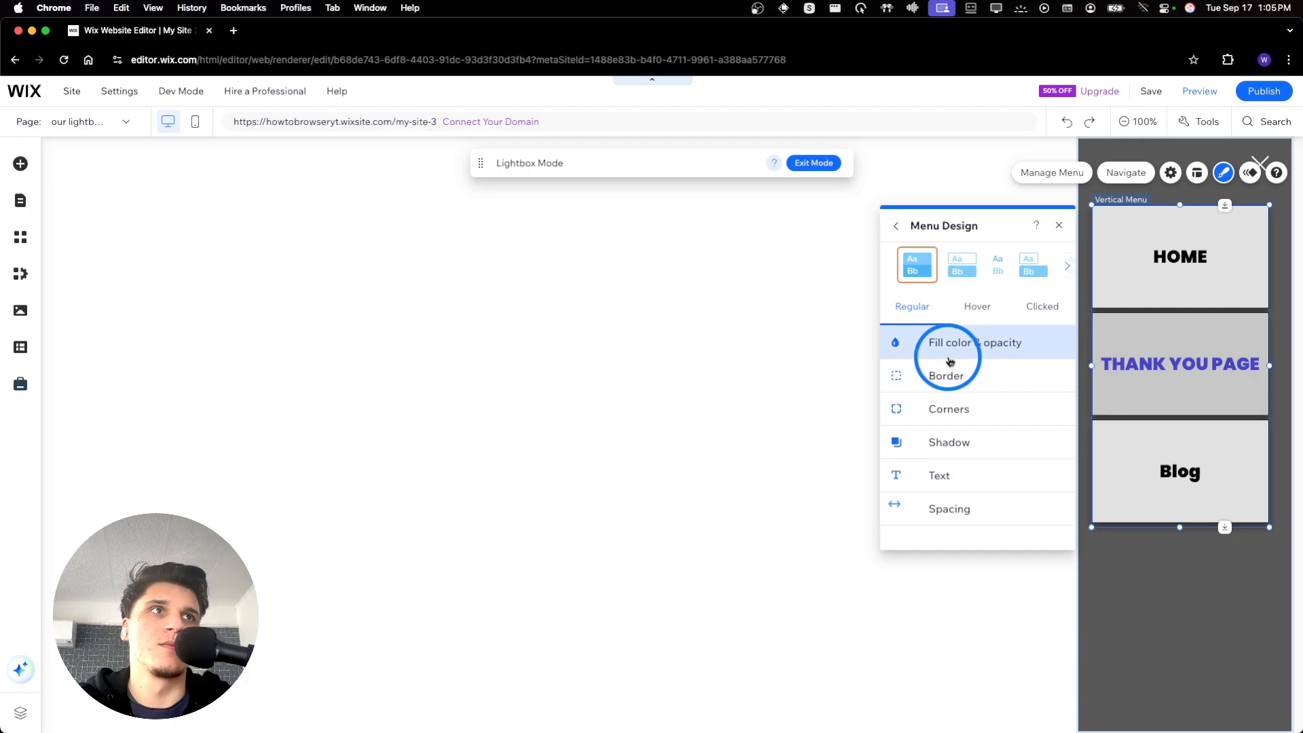
- Customize the vertical menu's regular state with 100% background opacity and the shadow turned off
left_click(896, 226)
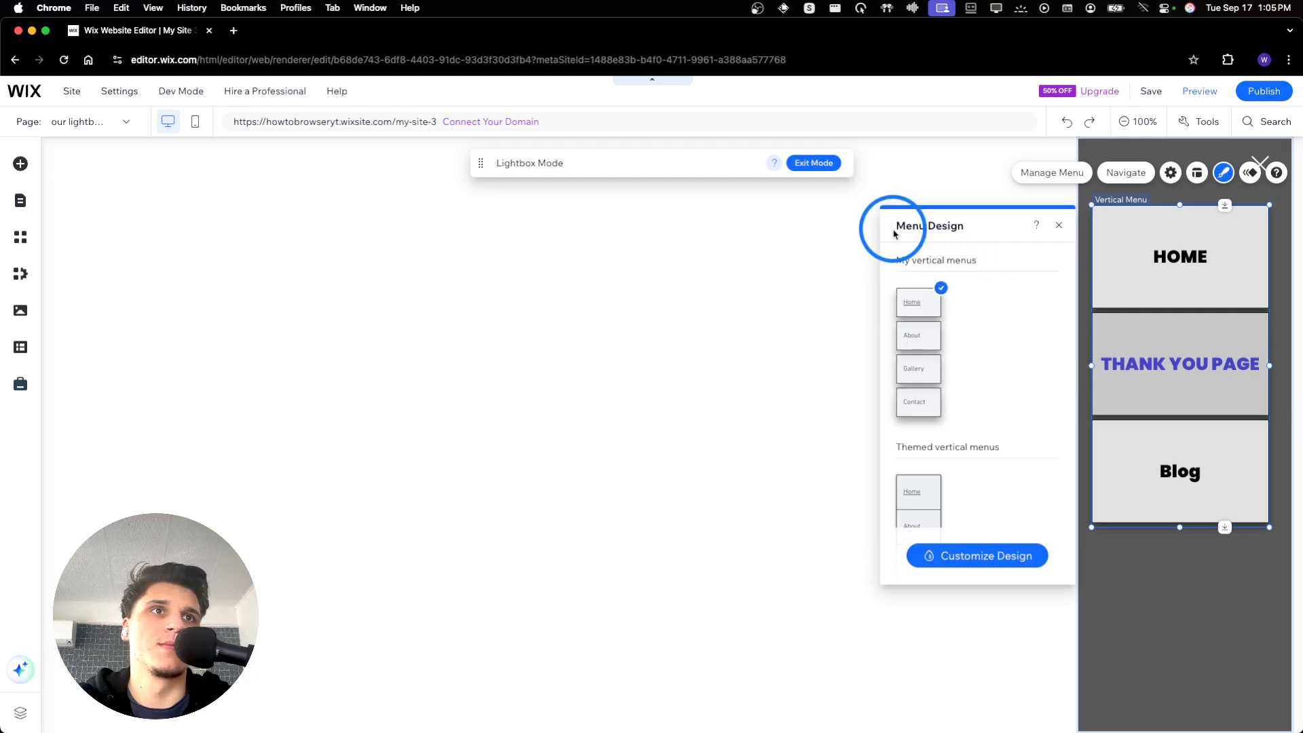
left_click(986, 547)
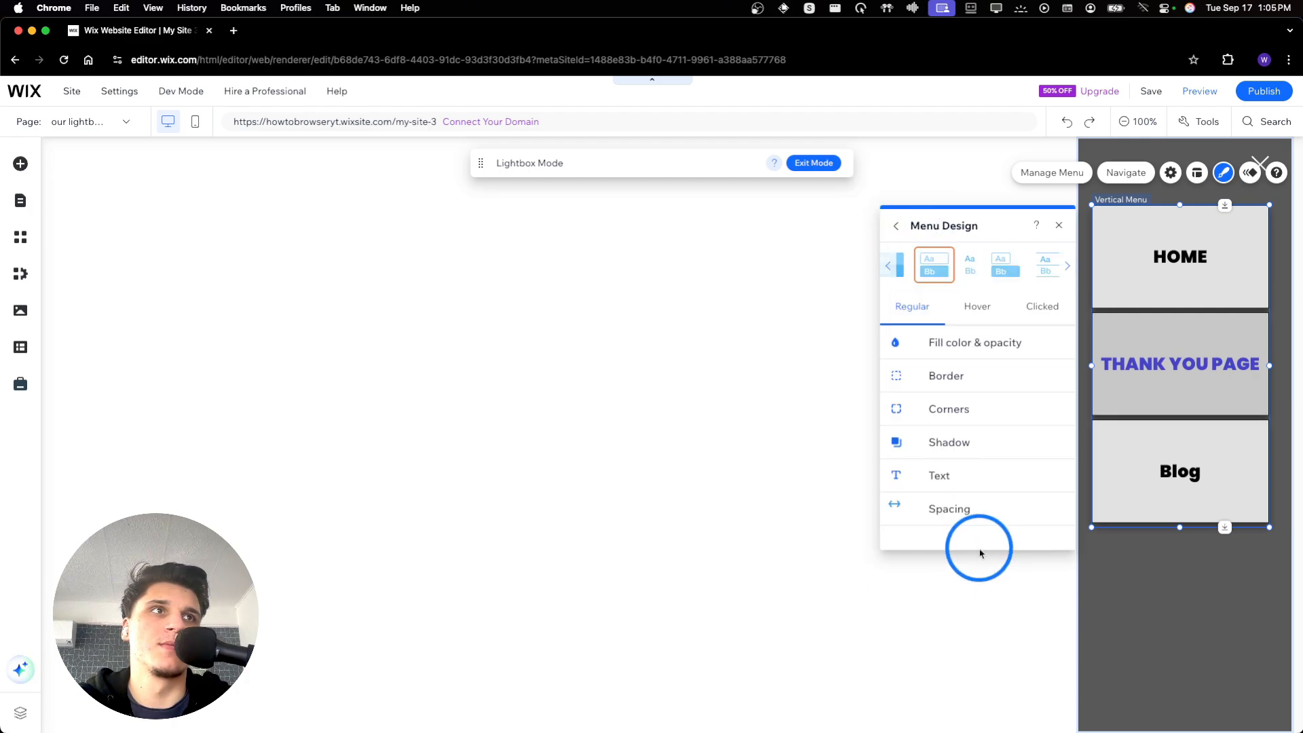
left_click(969, 346)
mouse_move(971, 408)
left_mouse_down()
mouse_move(963, 398)
mouse_move(990, 398)
left_mouse_up()
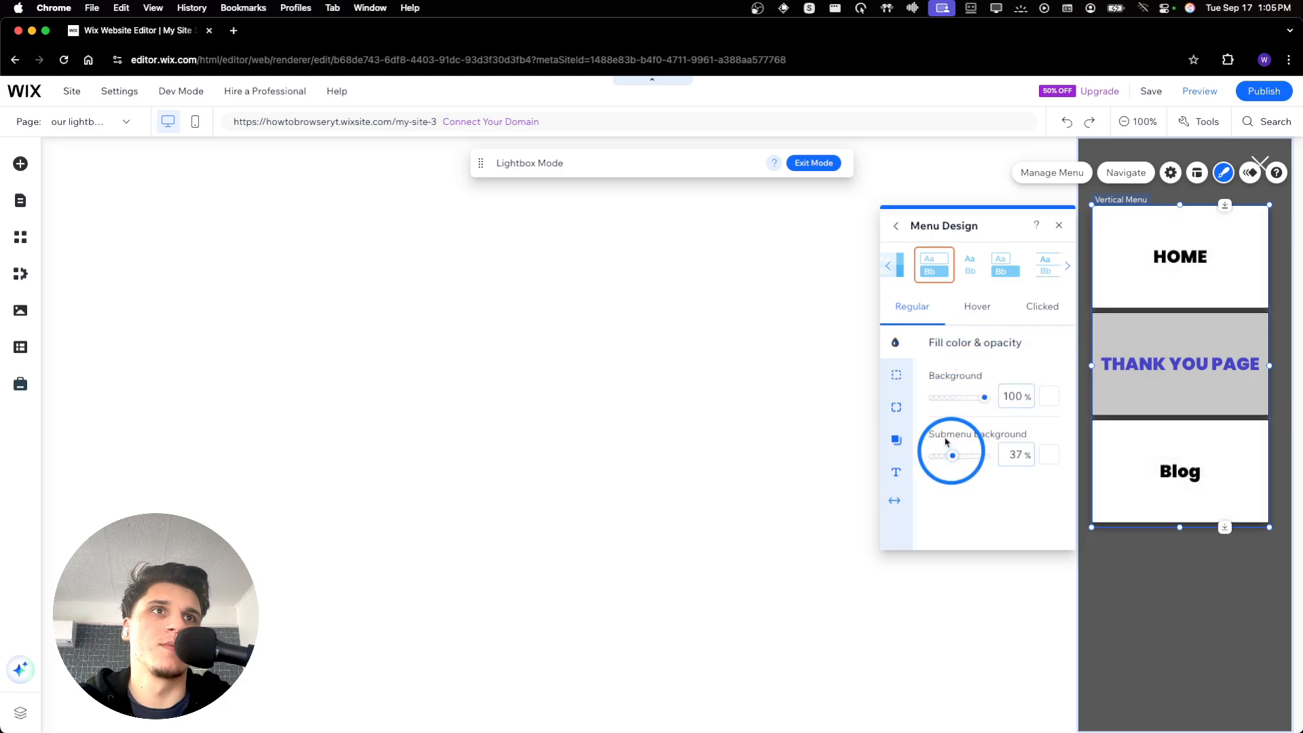
left_click(894, 374)
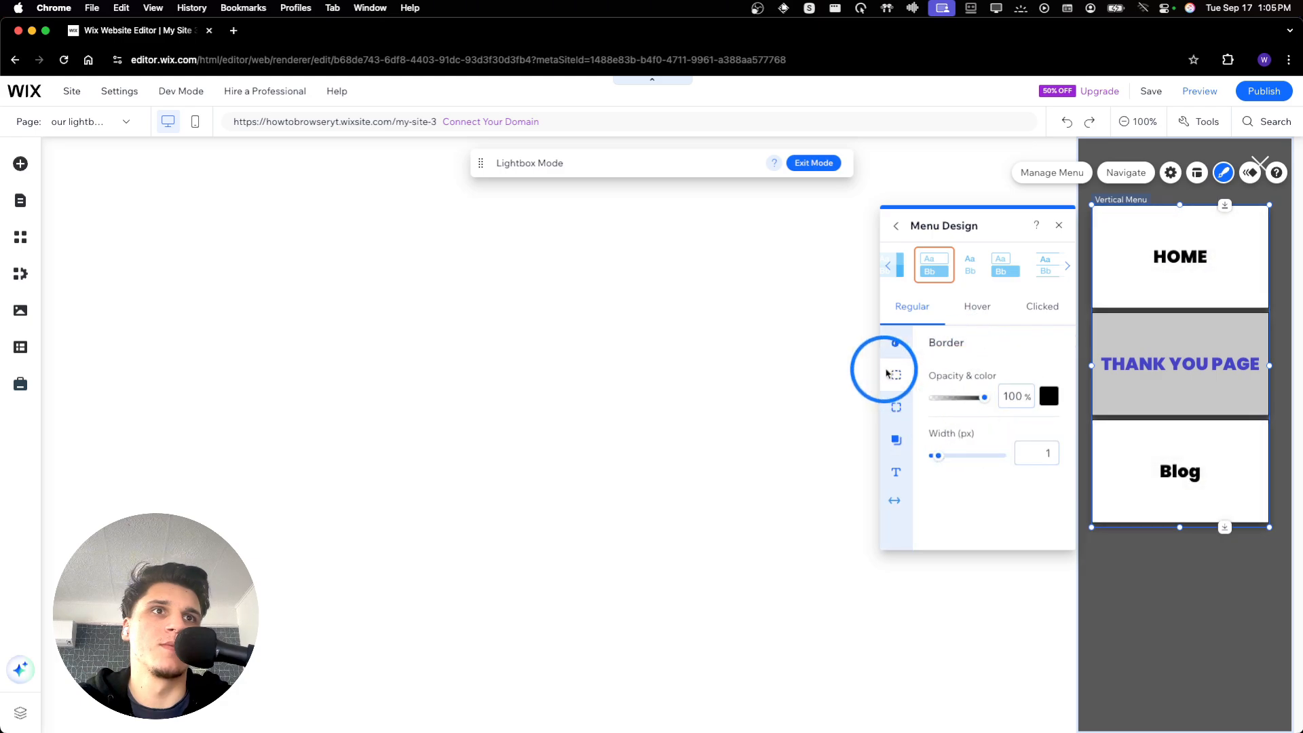
left_click(907, 435)
left_click(1038, 383)
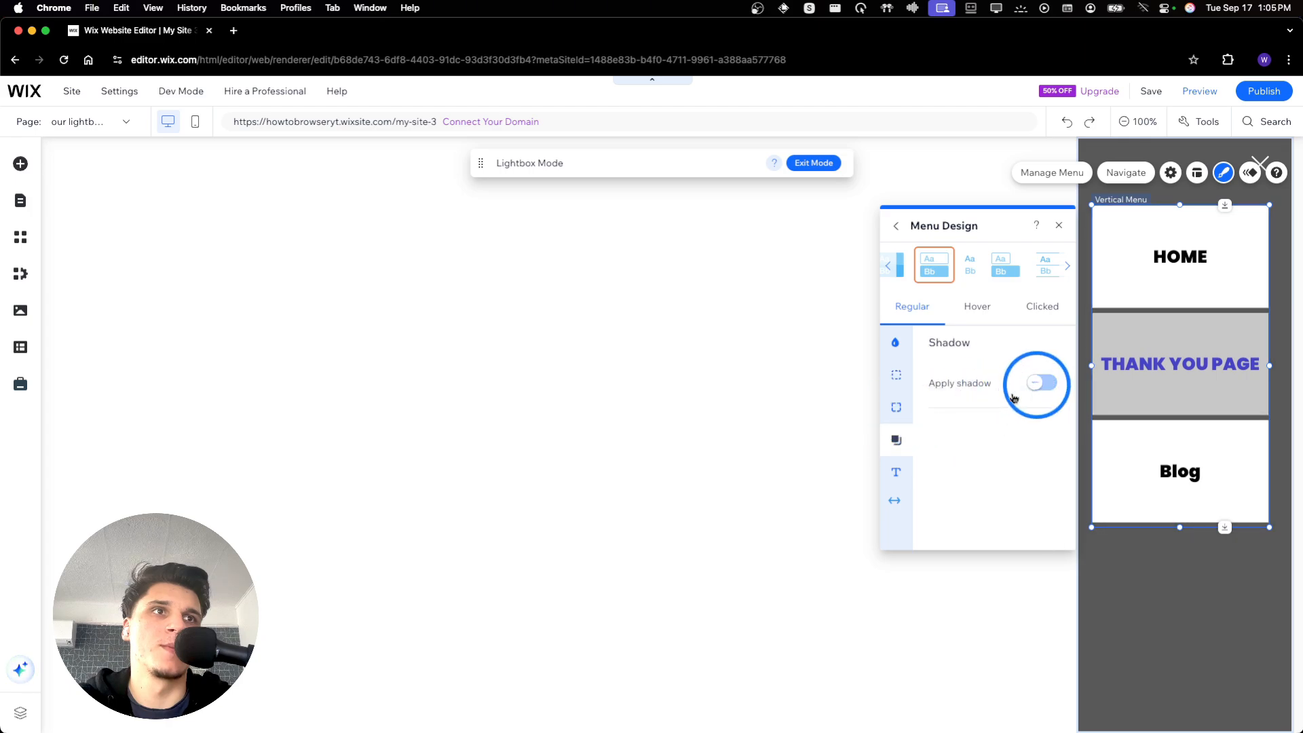
- Set the vertical menu's text font to Prompt with a smaller font size, and make the menu narrower
left_click(907, 473)
scroll(962, 428, "down", 1)
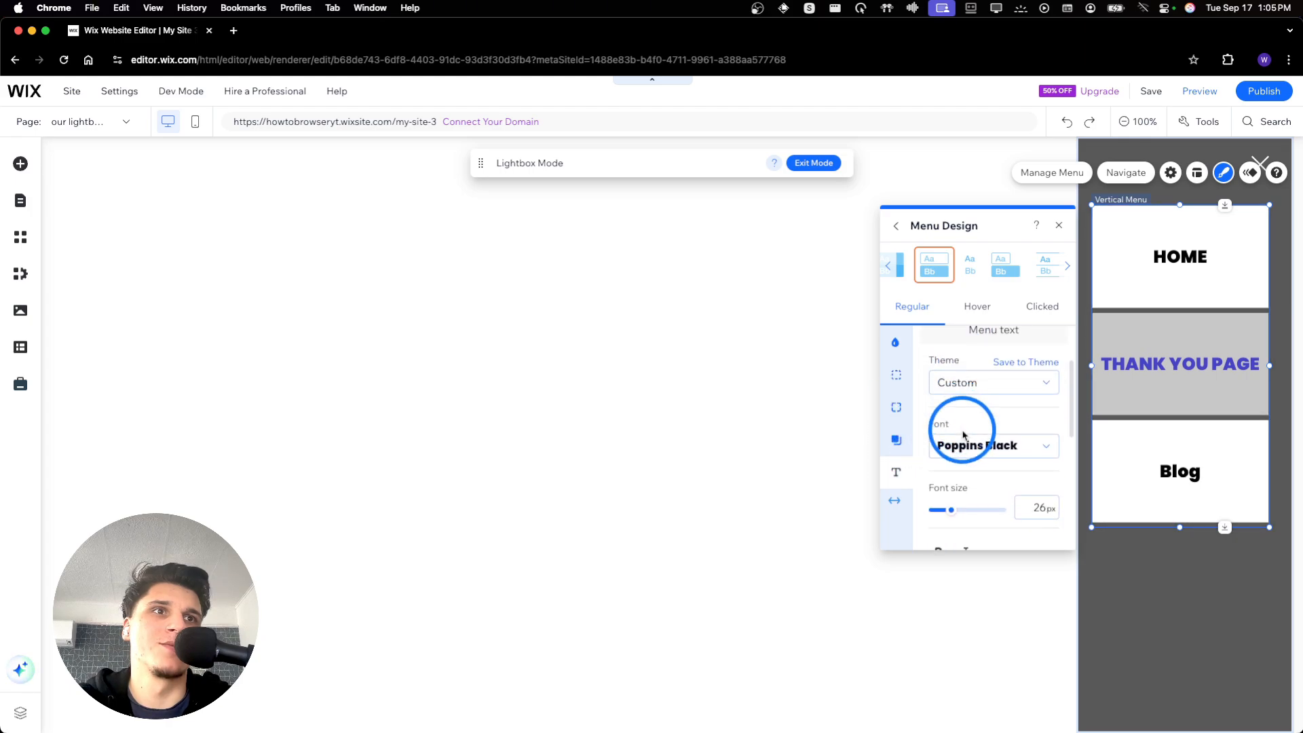
left_click(967, 445)
left_click(969, 380)
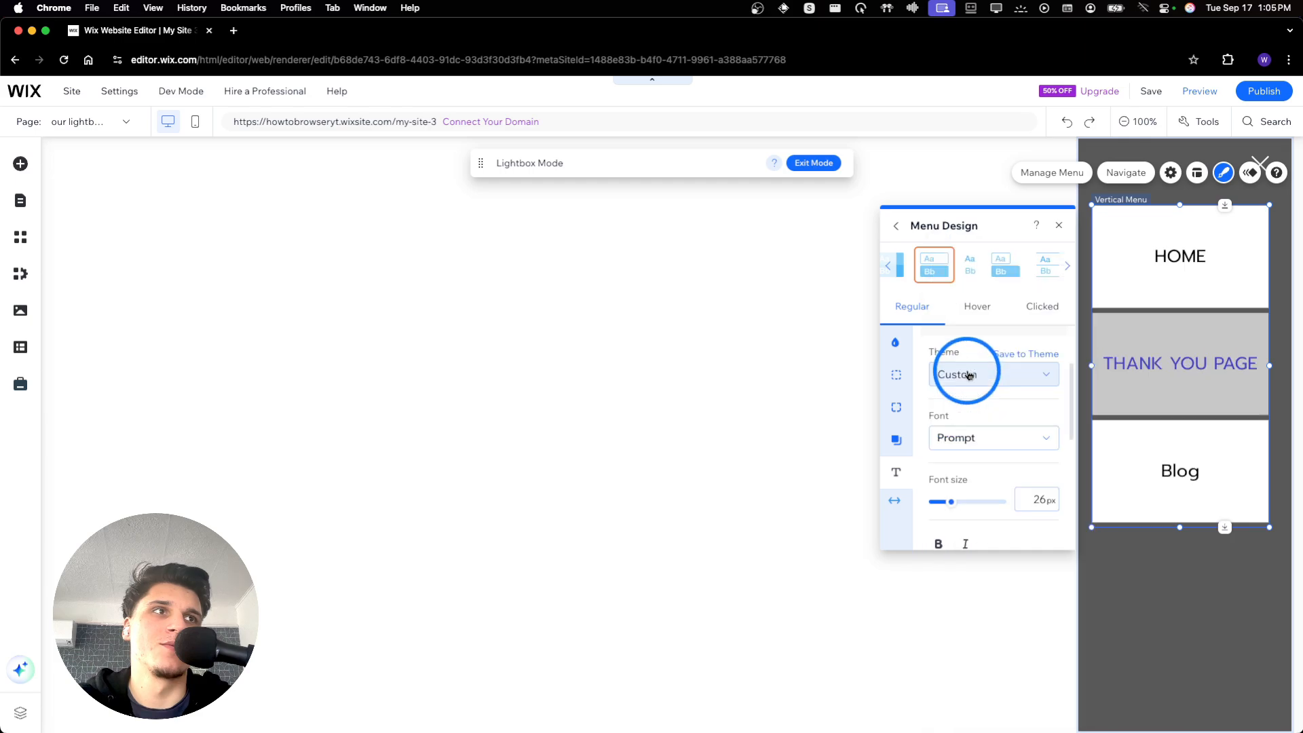
scroll(949, 504, "down", 4)
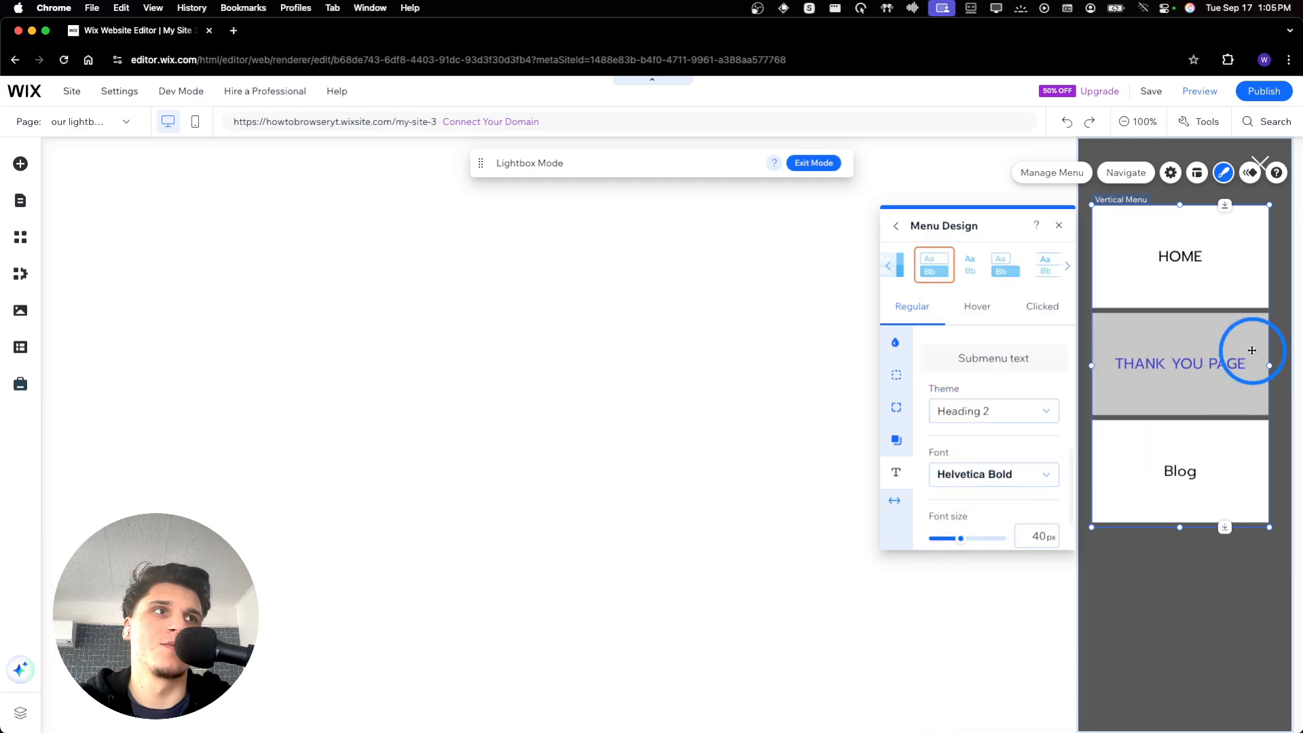
left_click_drag(1269, 364, 1236, 330)
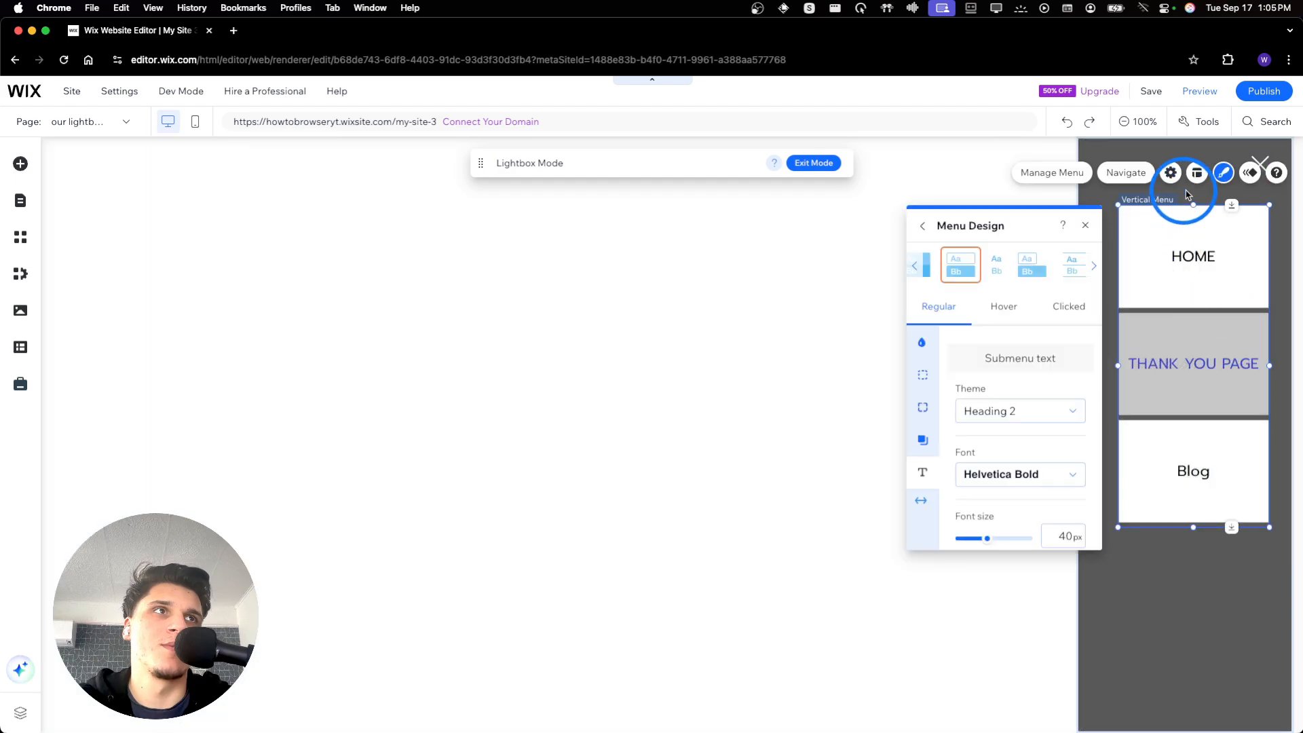
- Lower the side menu lightbox's gray background opacity so that it is partly transparent
left_click(1181, 165)
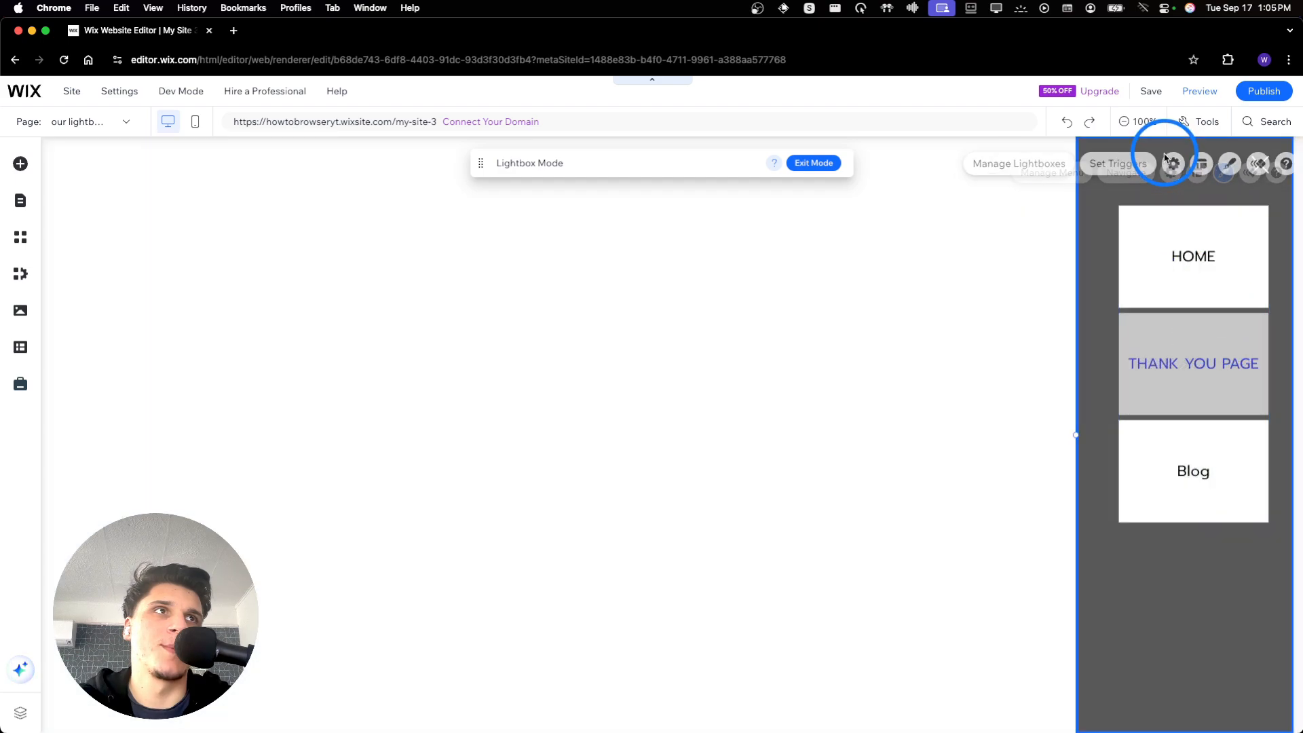
left_click(1221, 165)
left_click(916, 290)
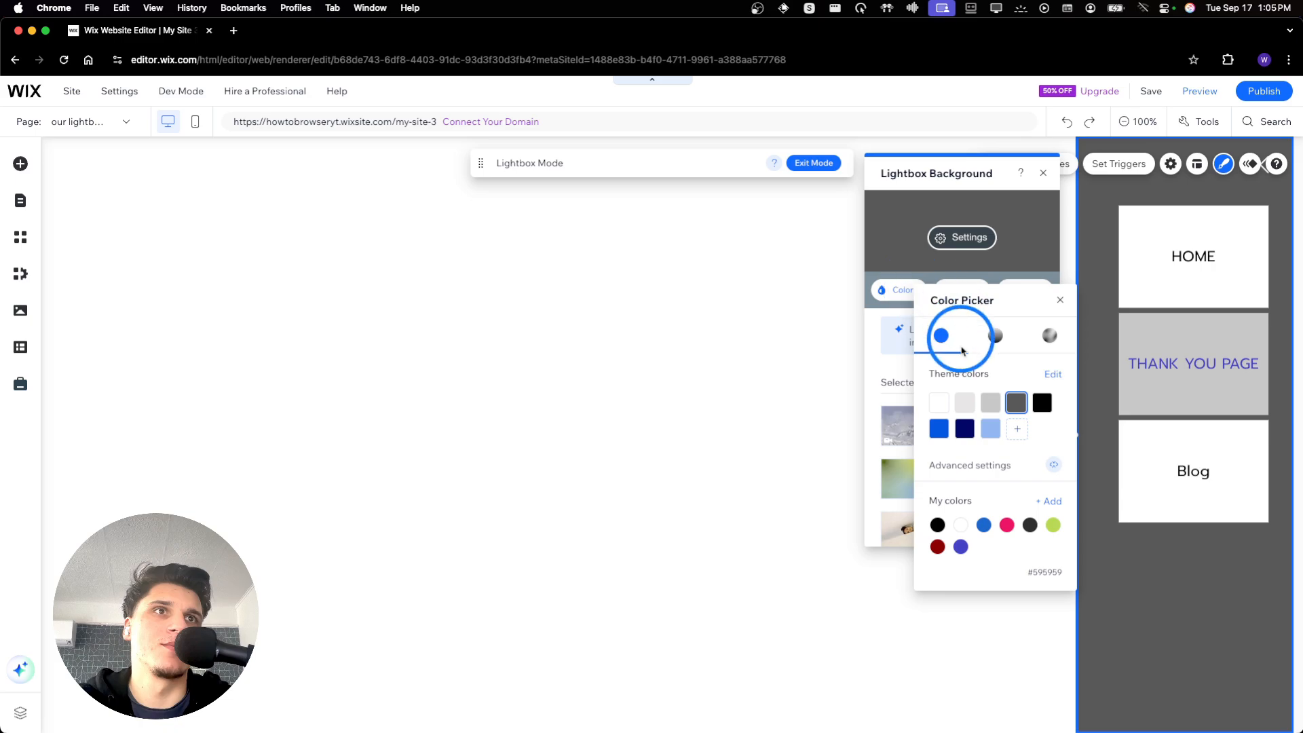
left_click(961, 248)
left_click_drag(945, 263, 911, 265)
- Move the vertical menu up near the top of the lightbox and roughly center it across the width
left_click_drag(1175, 261, 1162, 260)
left_click_drag(1163, 261, 1169, 293)
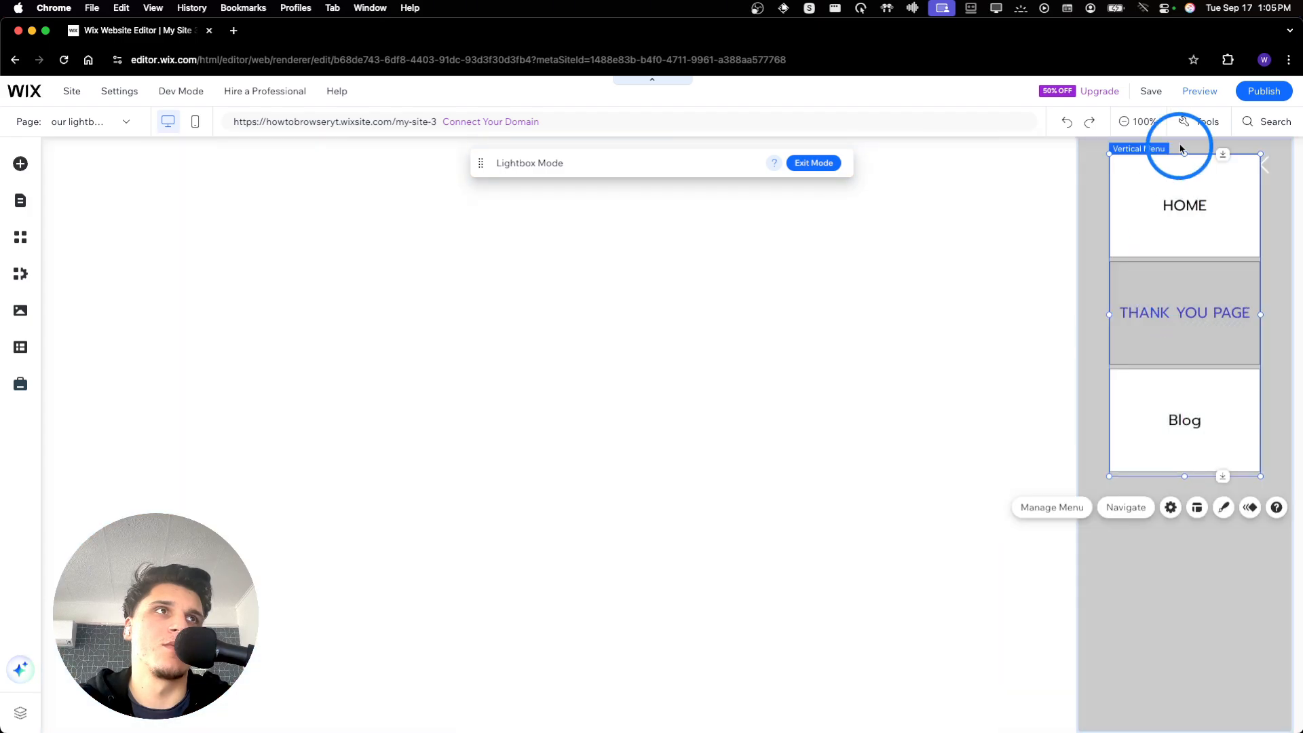
left_click(1180, 204)
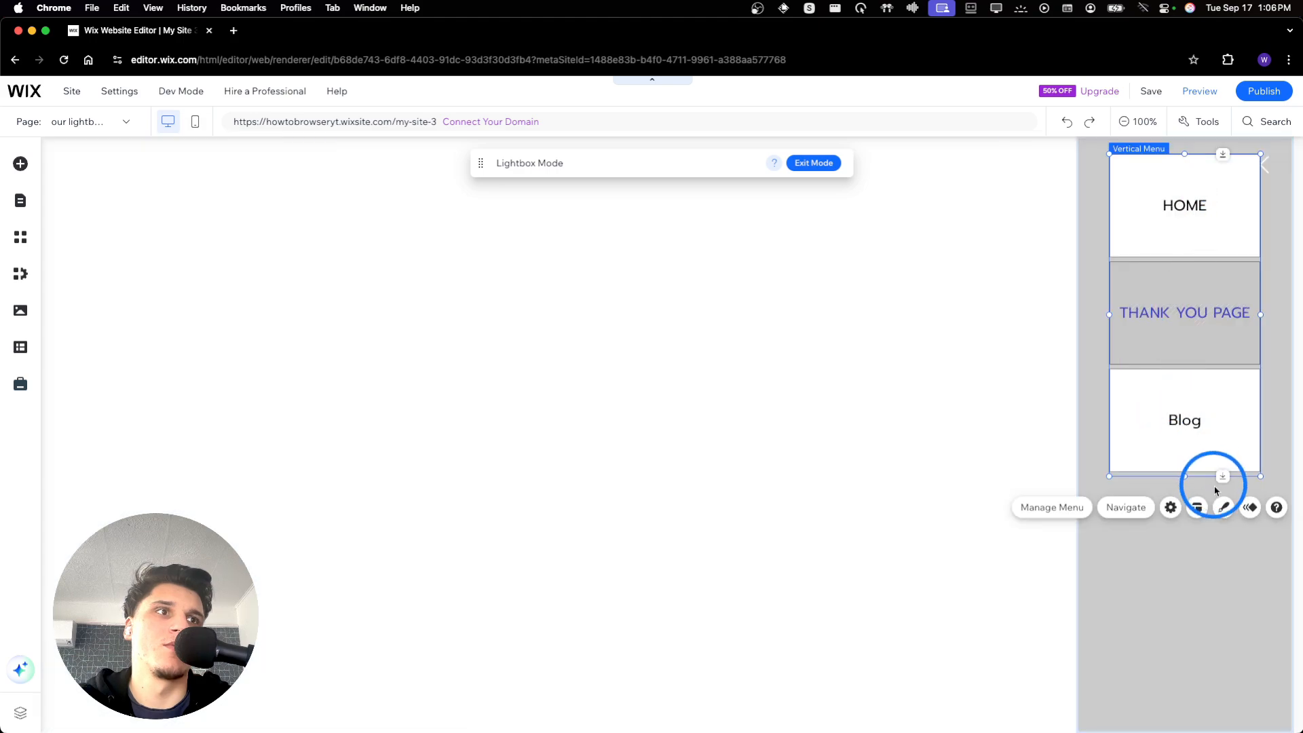
- Browse the vertical menu presets and apply the light gray design with the beige selected item
left_click(1226, 508)
scroll(875, 386, "down", 10)
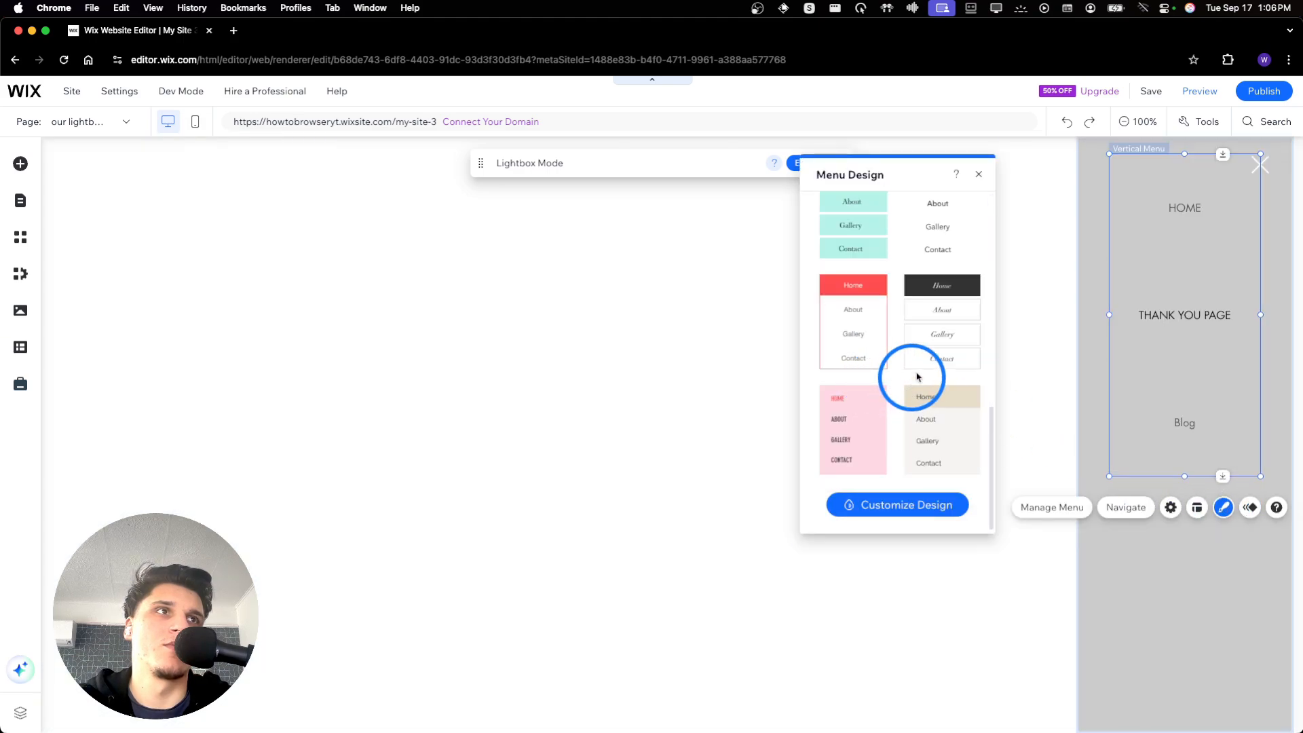
left_click(938, 323)
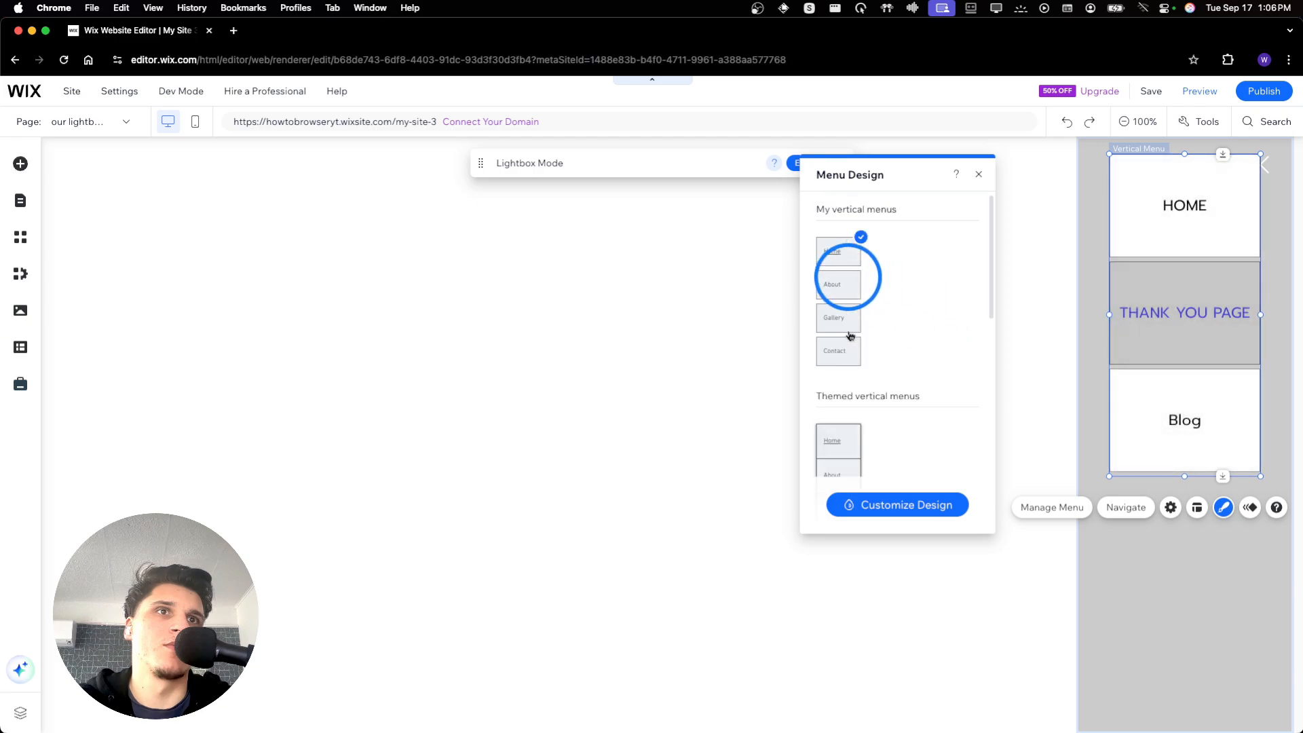
scroll(850, 446, "down", 10)
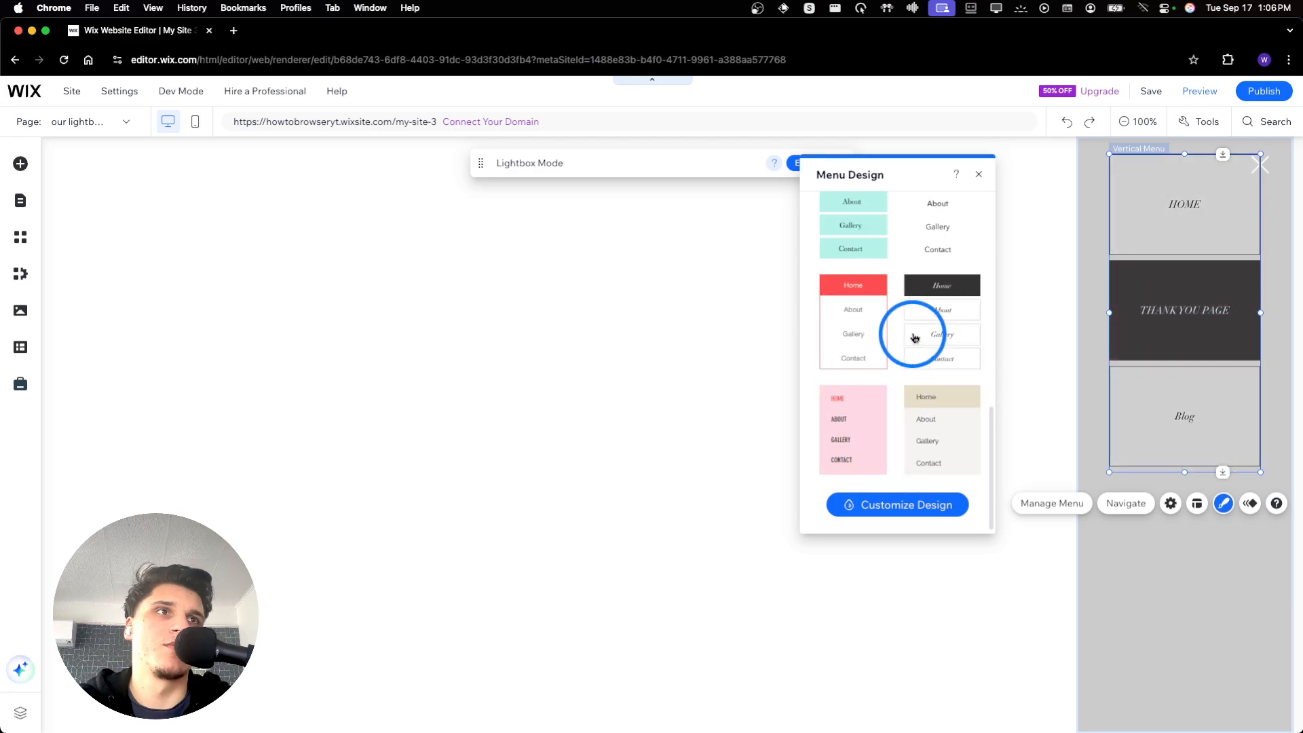
left_click(955, 436)
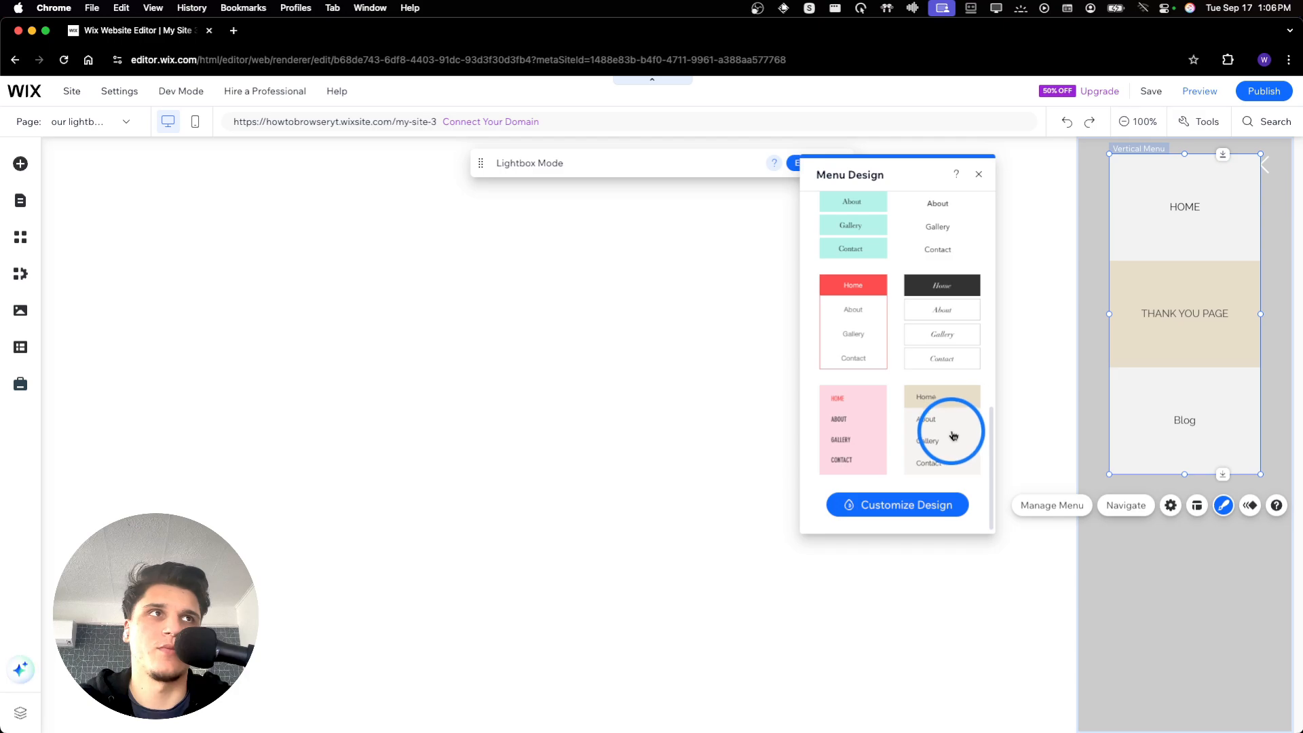
left_click_drag(1188, 359, 1188, 363)
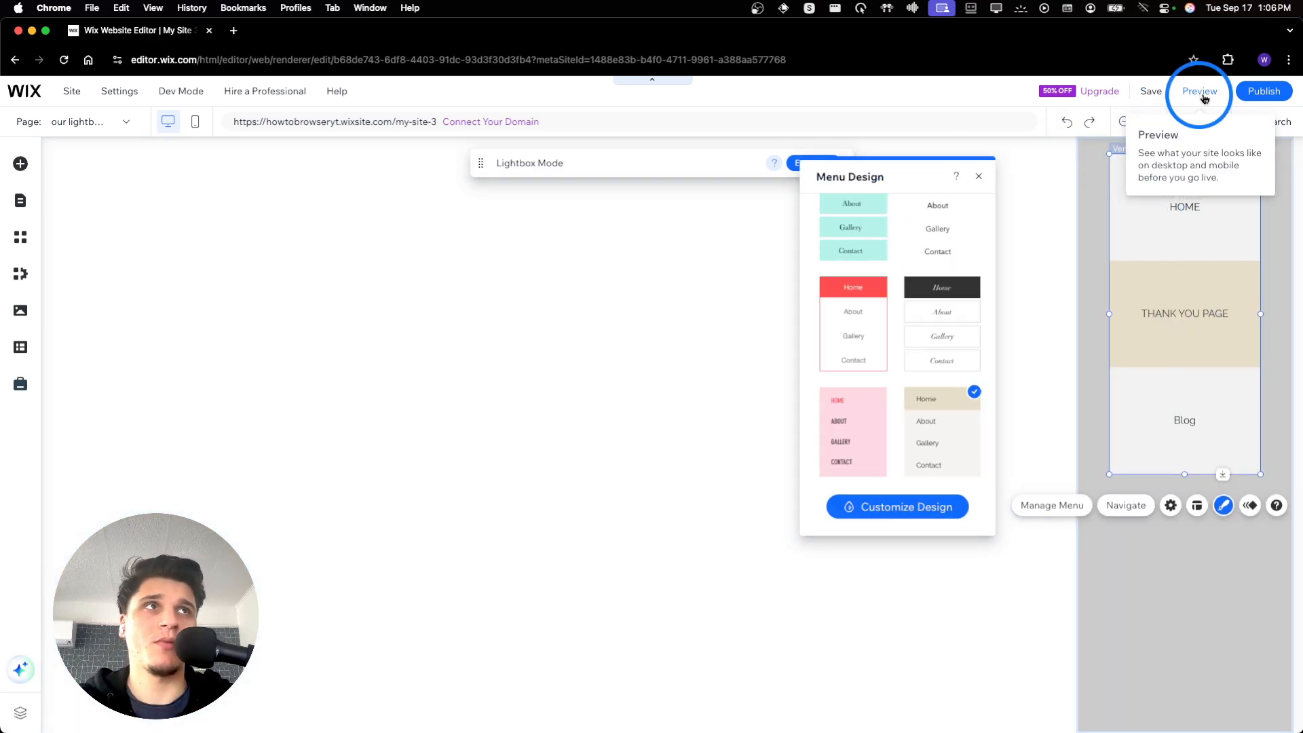
- Save the site, switch to the HOME page, and nudge the home icon button in the header slightly
left_click(1152, 91)
left_click(860, 266)
left_click(81, 121)
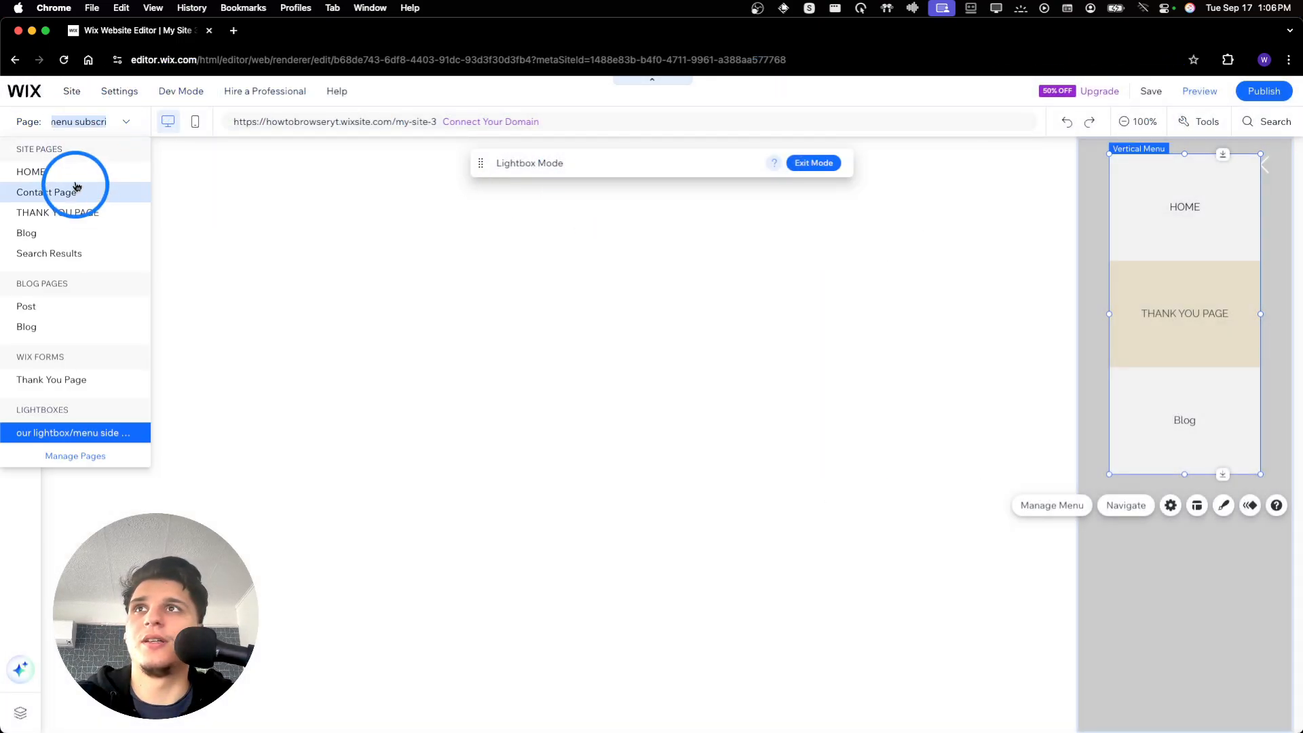
left_click(76, 175)
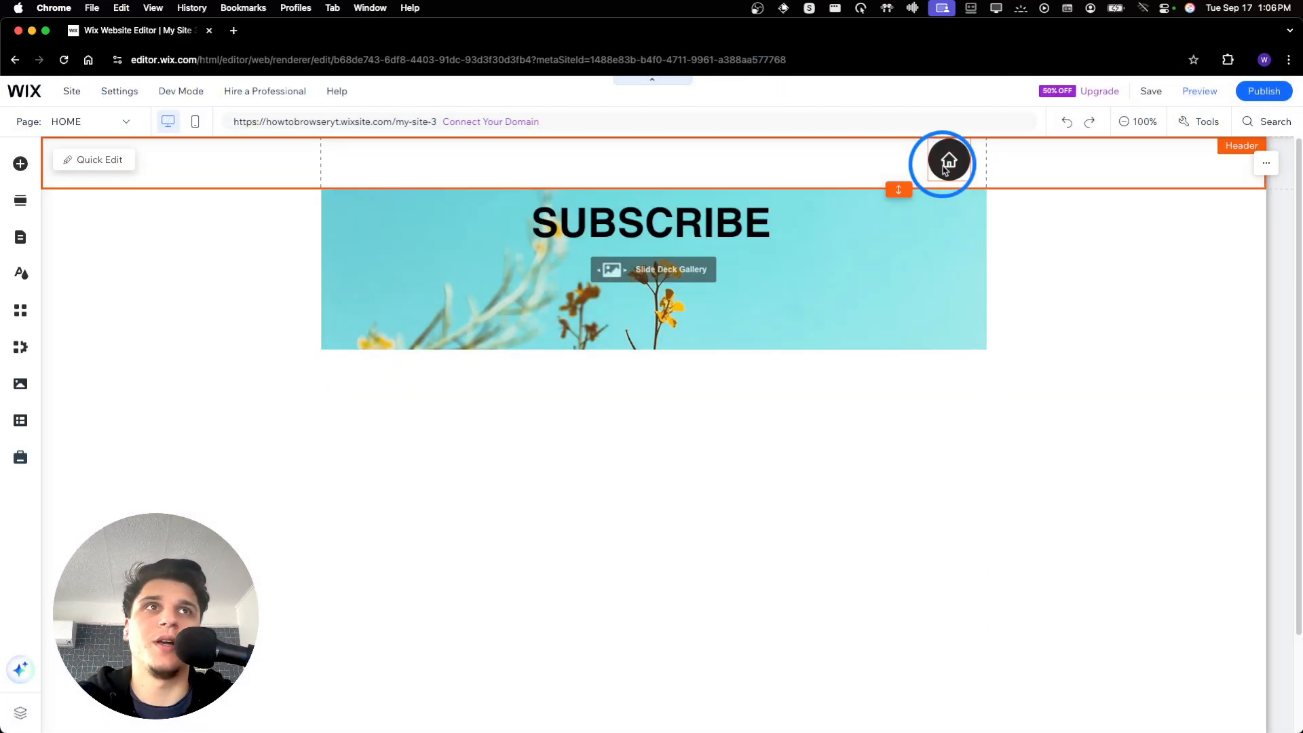
left_click_drag(946, 161, 949, 163)
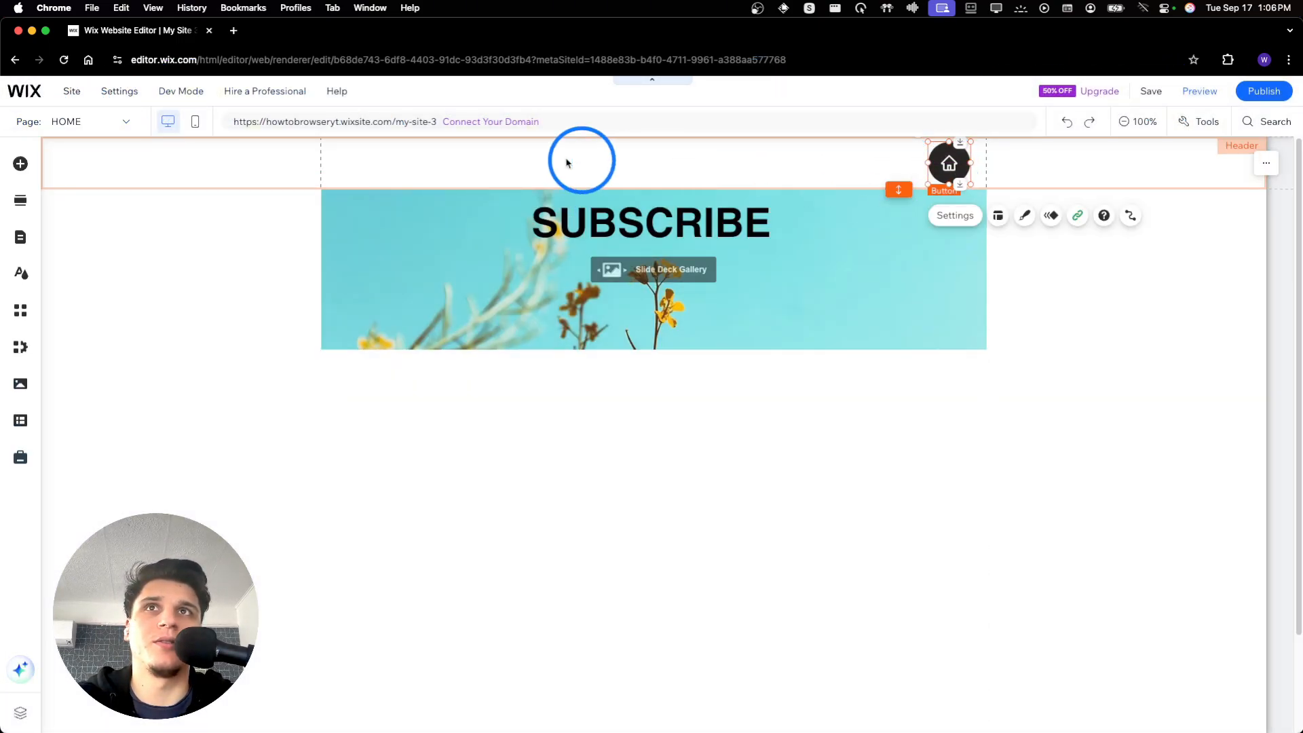
- Switch the HOME page to the mobile version and shift the home icon button slightly sideways in the header
left_click(194, 124)
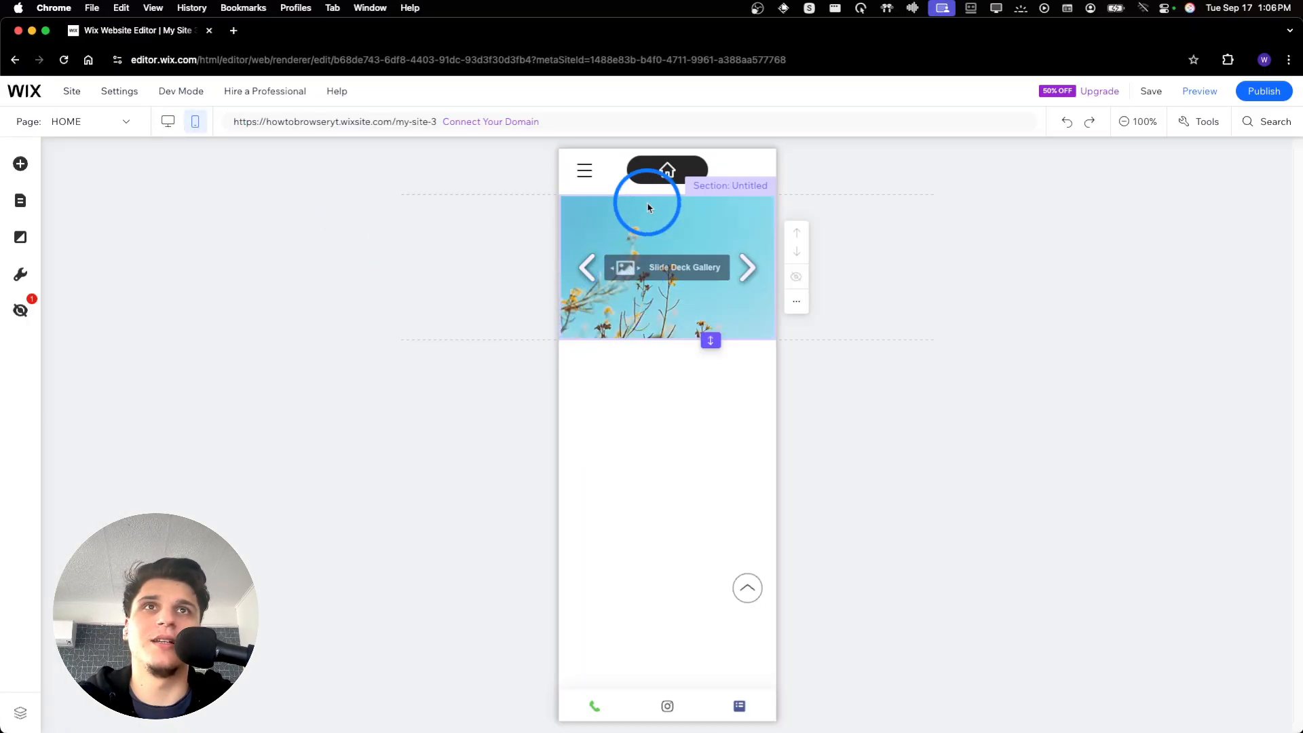
left_click(652, 172)
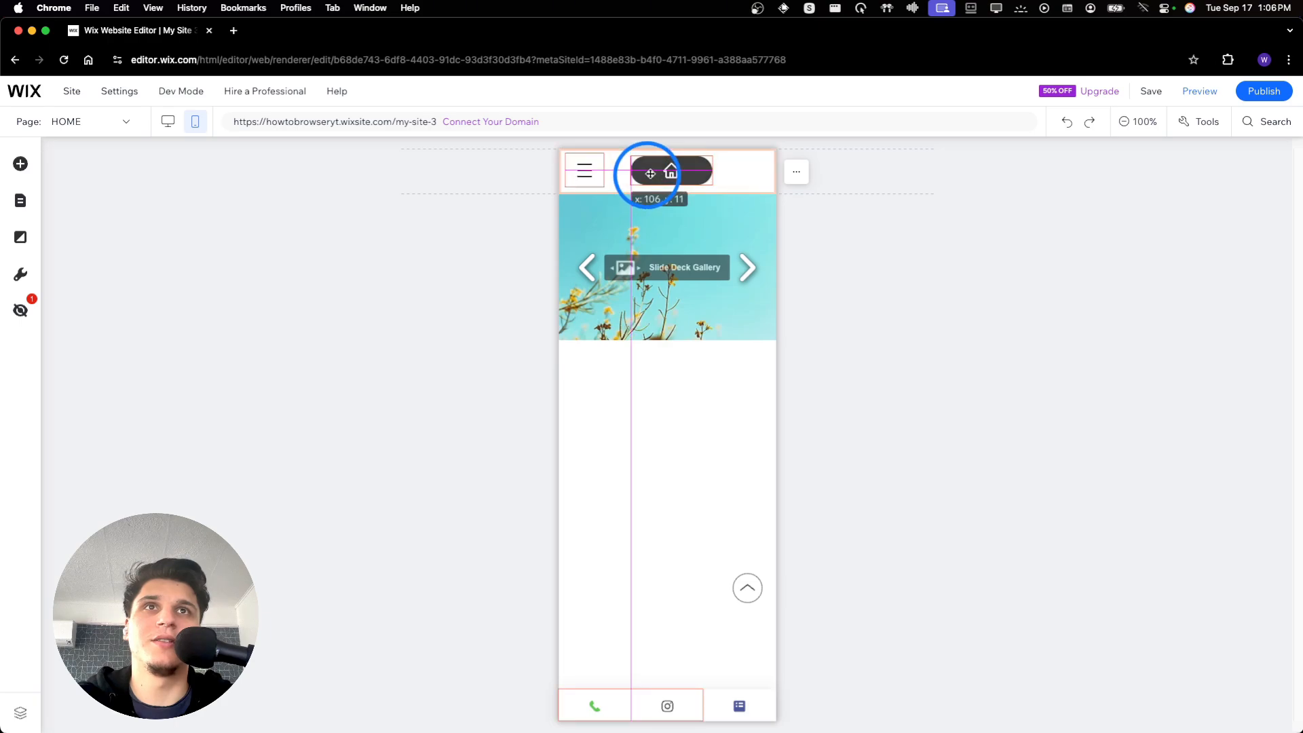
- Hide the hamburger menu icon from the mobile header
left_click(588, 178)
key("Delete")
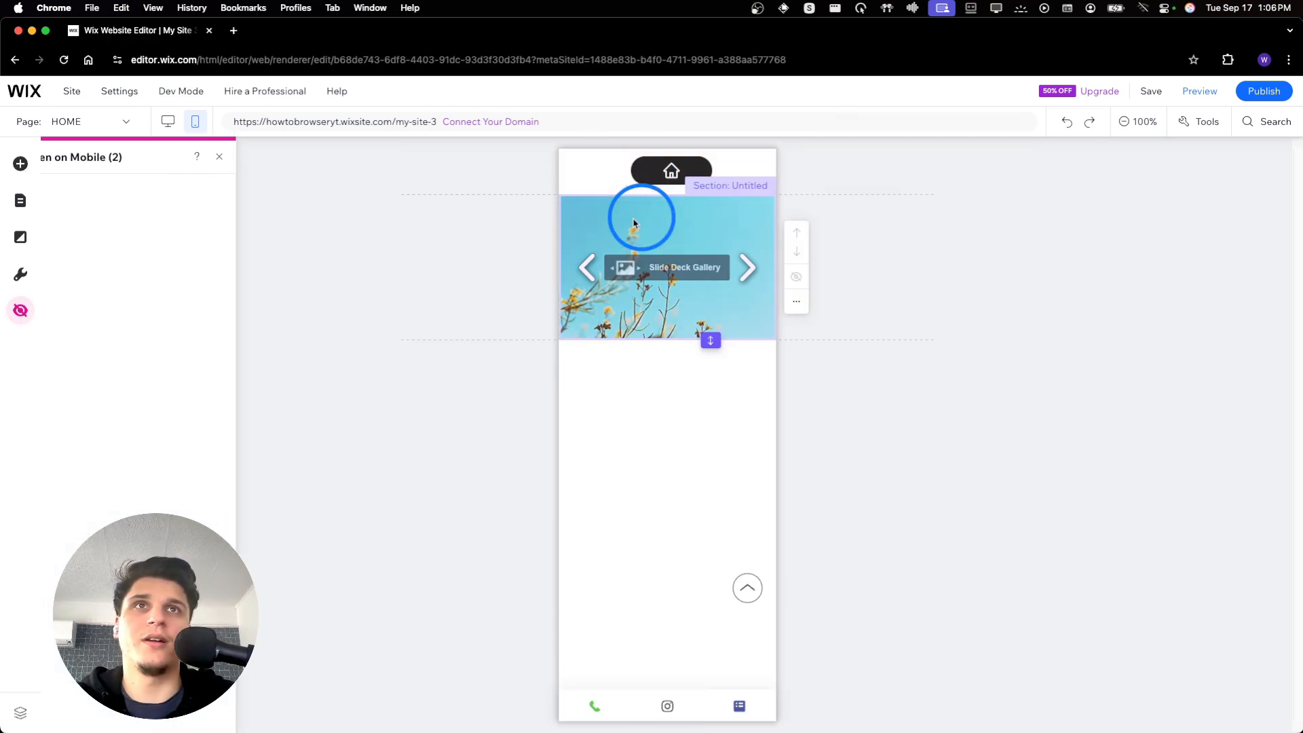
left_click(646, 172)
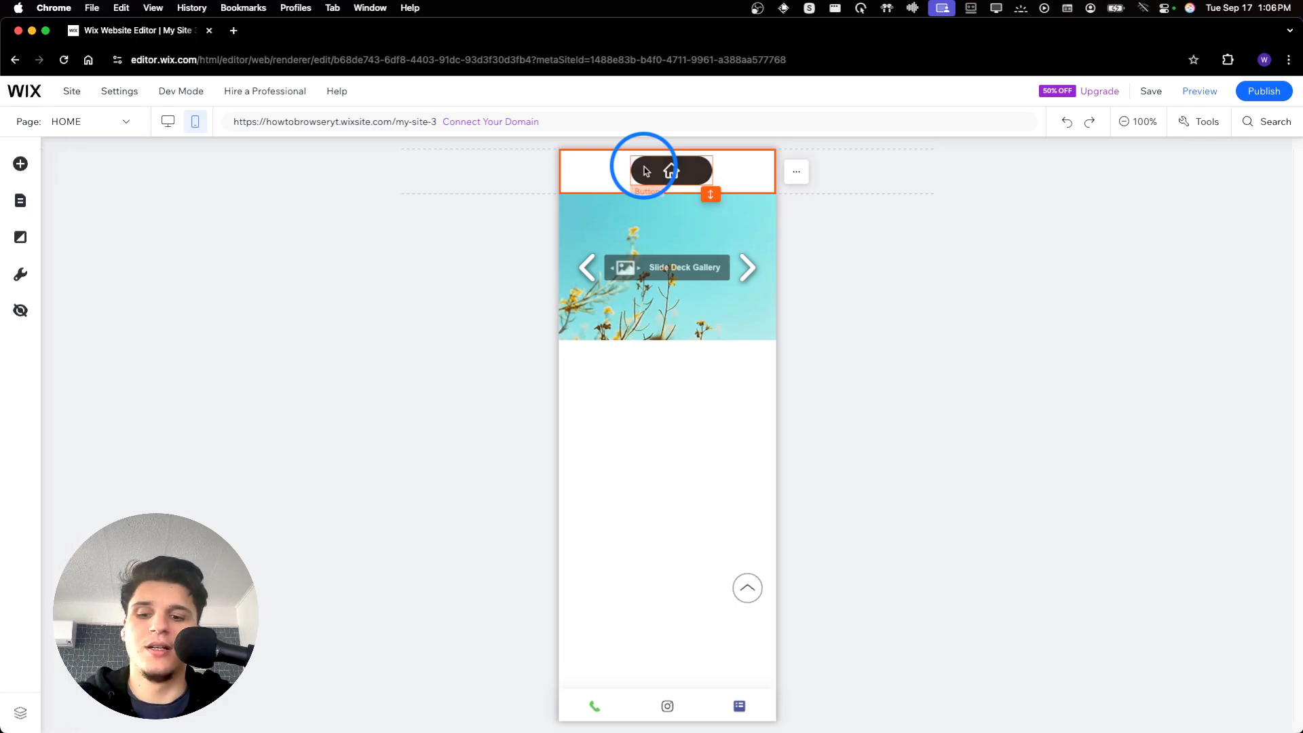
left_click(578, 167)
right_click(578, 167)
key("Escape")
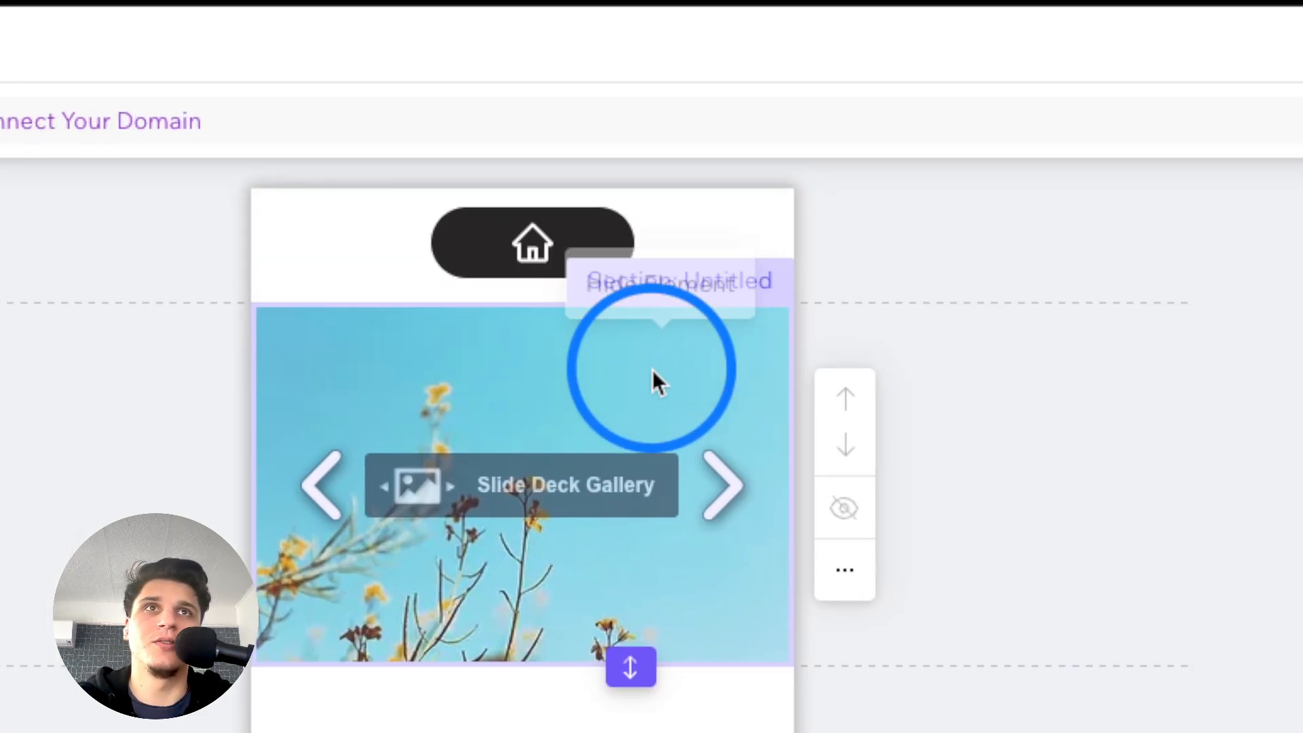
left_click(659, 367)
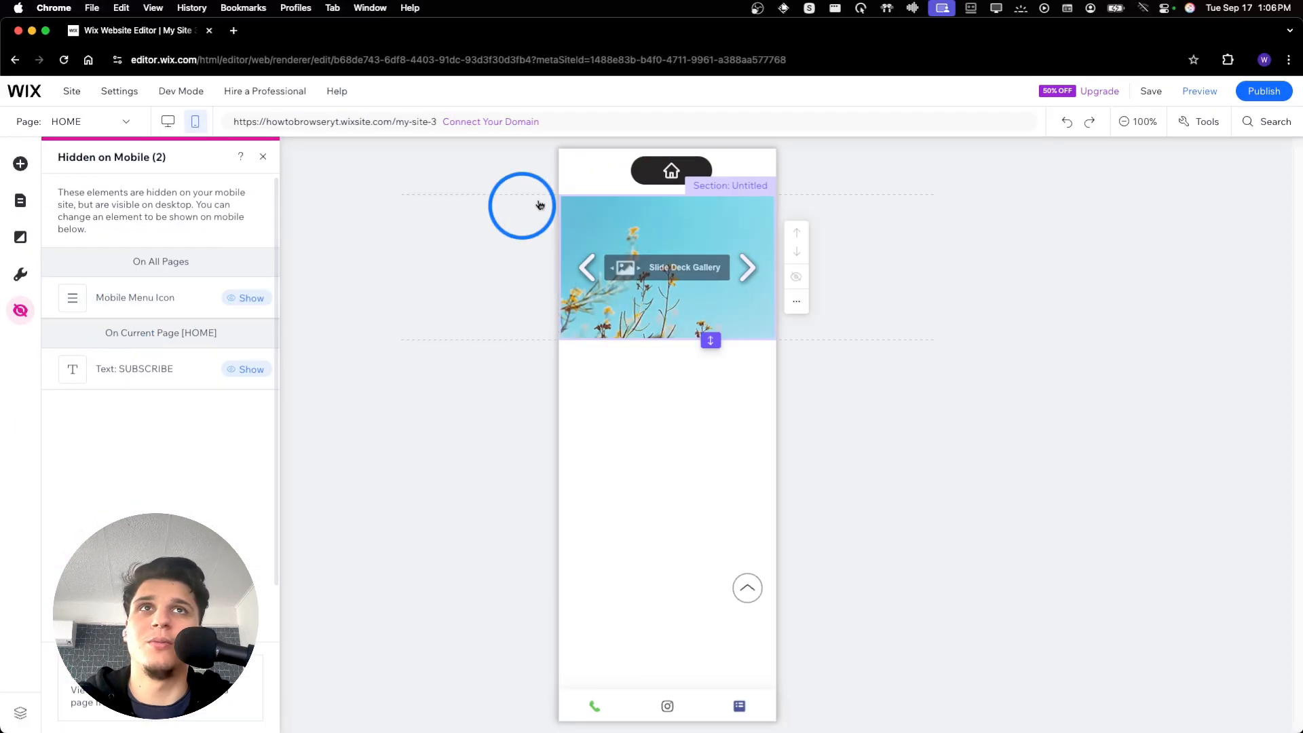
- Preview the mobile site, check the side menu lightbox opened by the home icon button, close it, and return to editing
left_click(671, 174)
left_click(1190, 92)
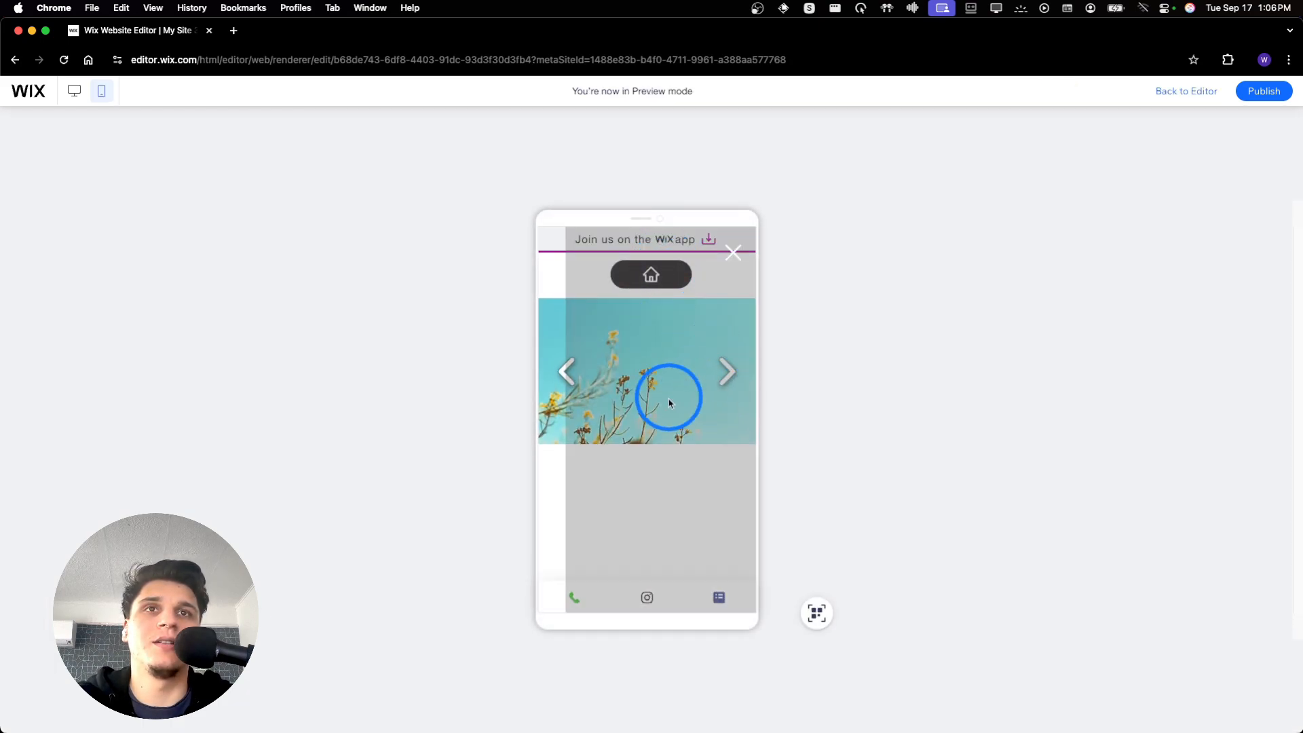
left_click(733, 256)
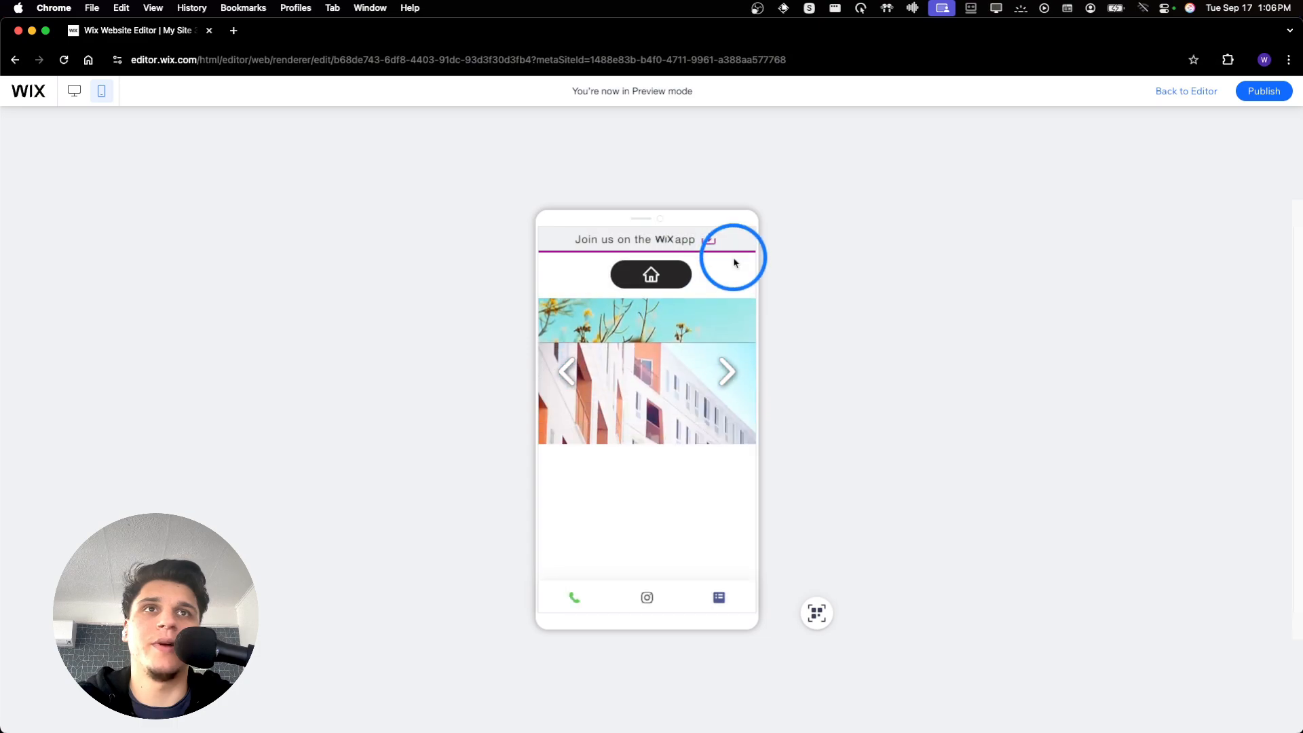
left_click(1162, 110)
- Restore the hamburger menu icon in the mobile header and move it to the header's right end
left_click(679, 177)
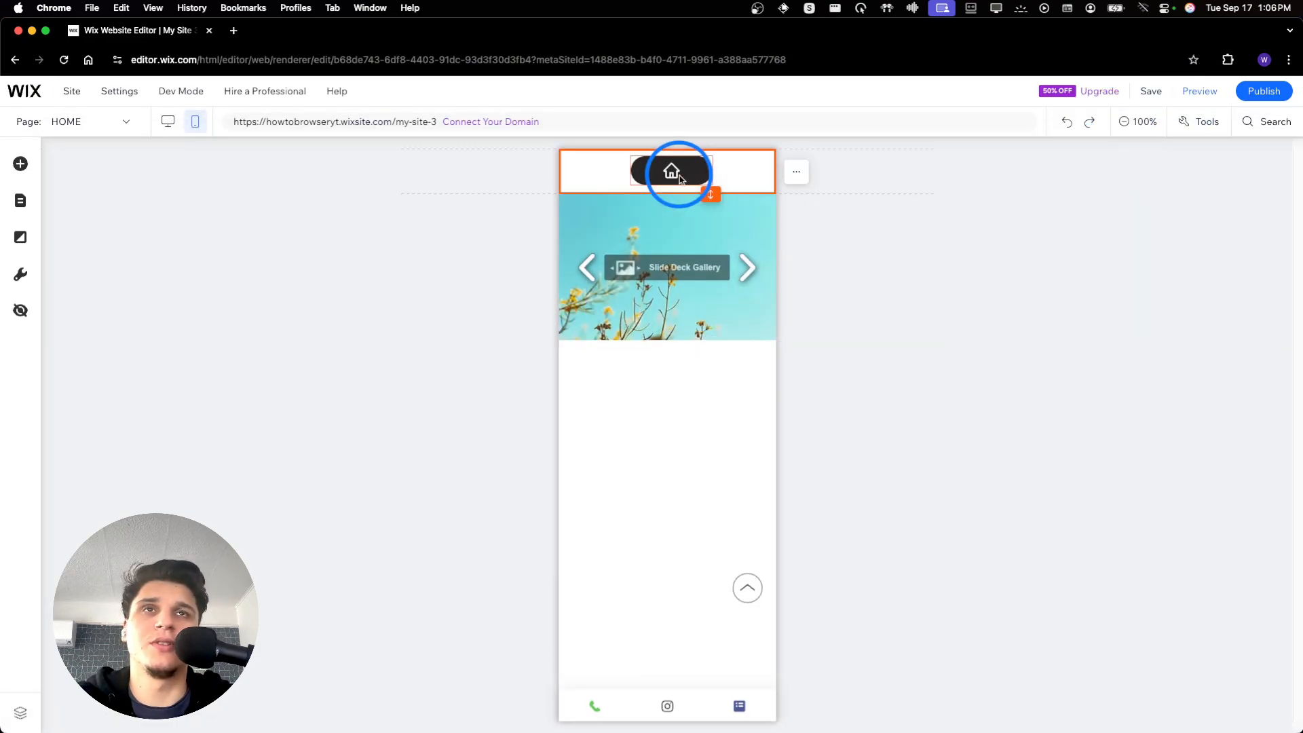
left_click_drag(586, 165, 751, 162)
left_click(667, 162)
key("Delete")
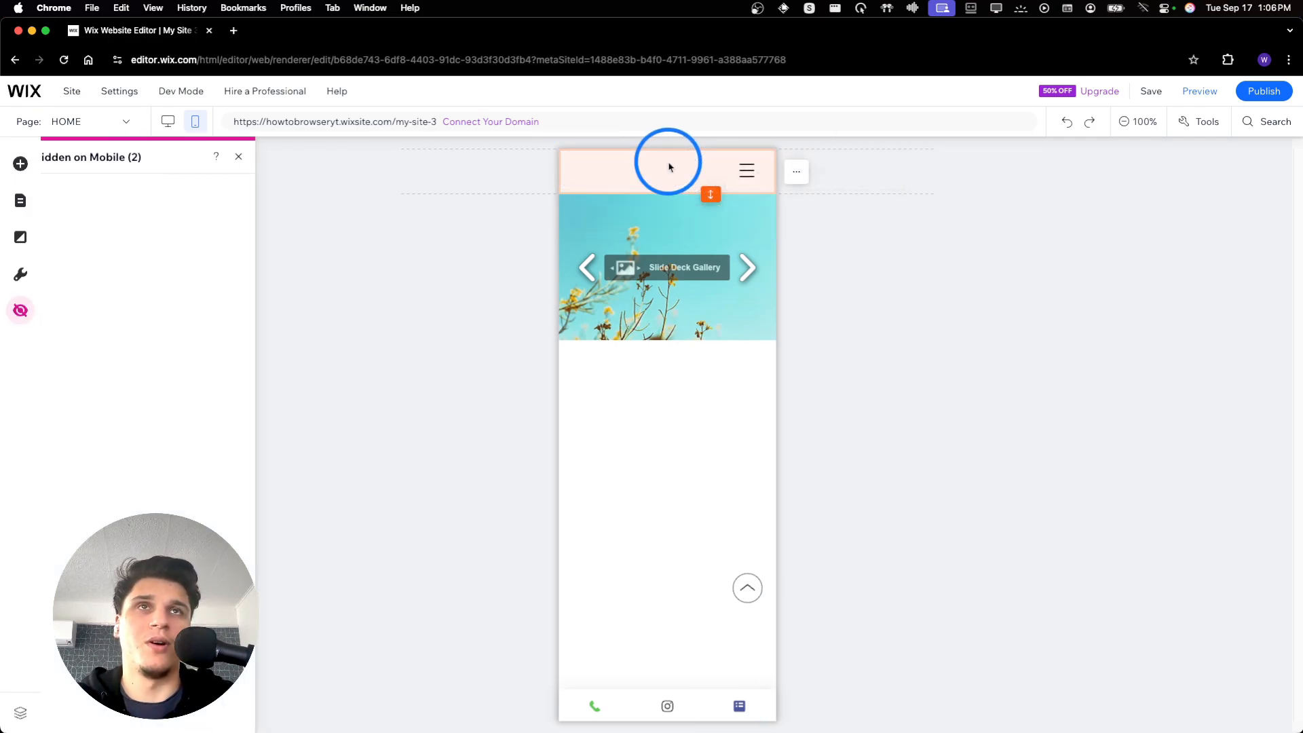
key("super+z")
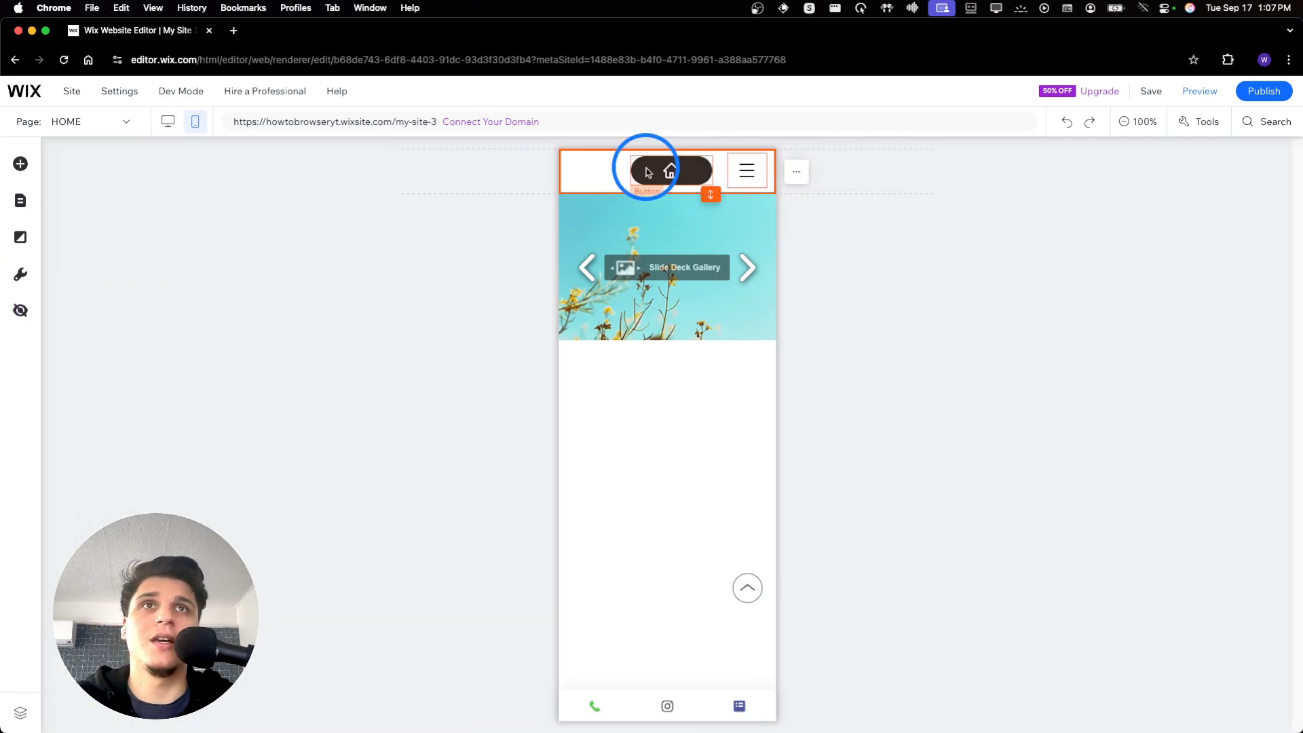
- Hide the home icon button from the mobile header, preview the mobile site, and return to editing
left_click(648, 172)
left_click(693, 217)
left_click(723, 183)
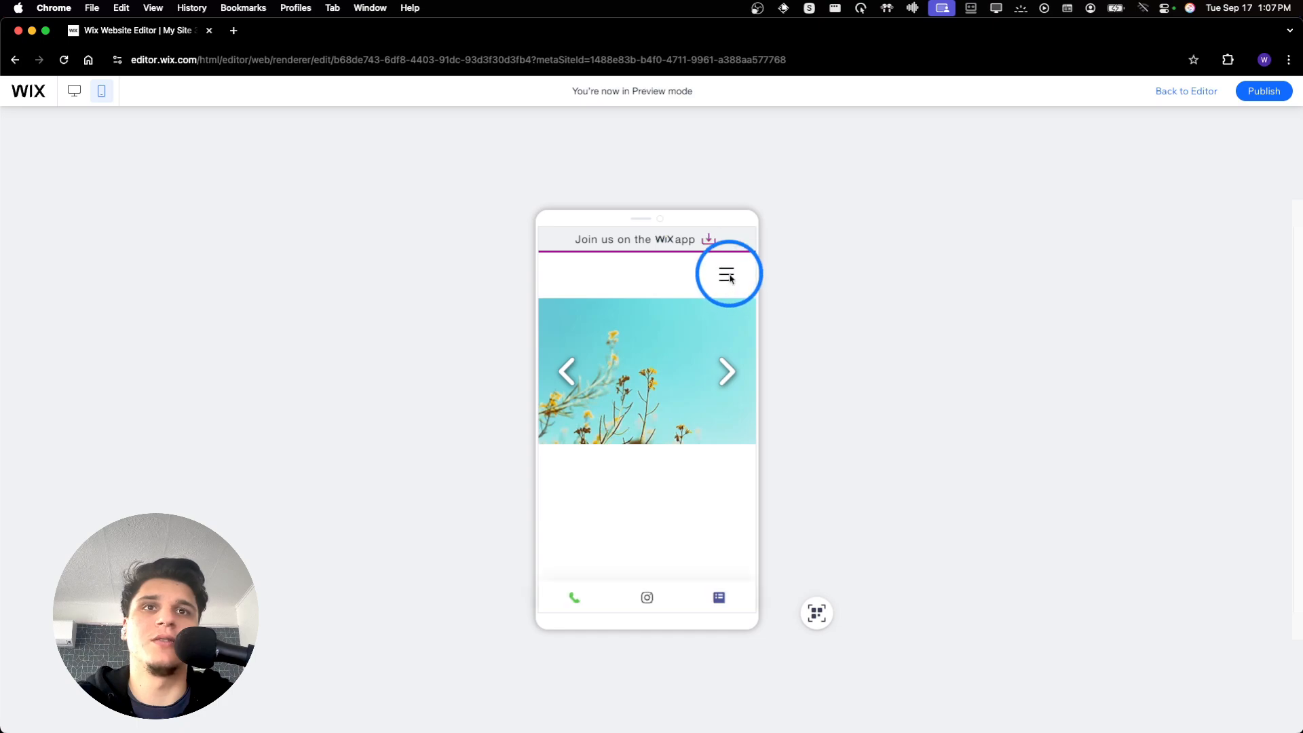
left_click(1187, 91)
- Open the hamburger icon's mobile menu for editing and enlarge it so that THANK YOU PAGE fits in full
left_click(743, 168)
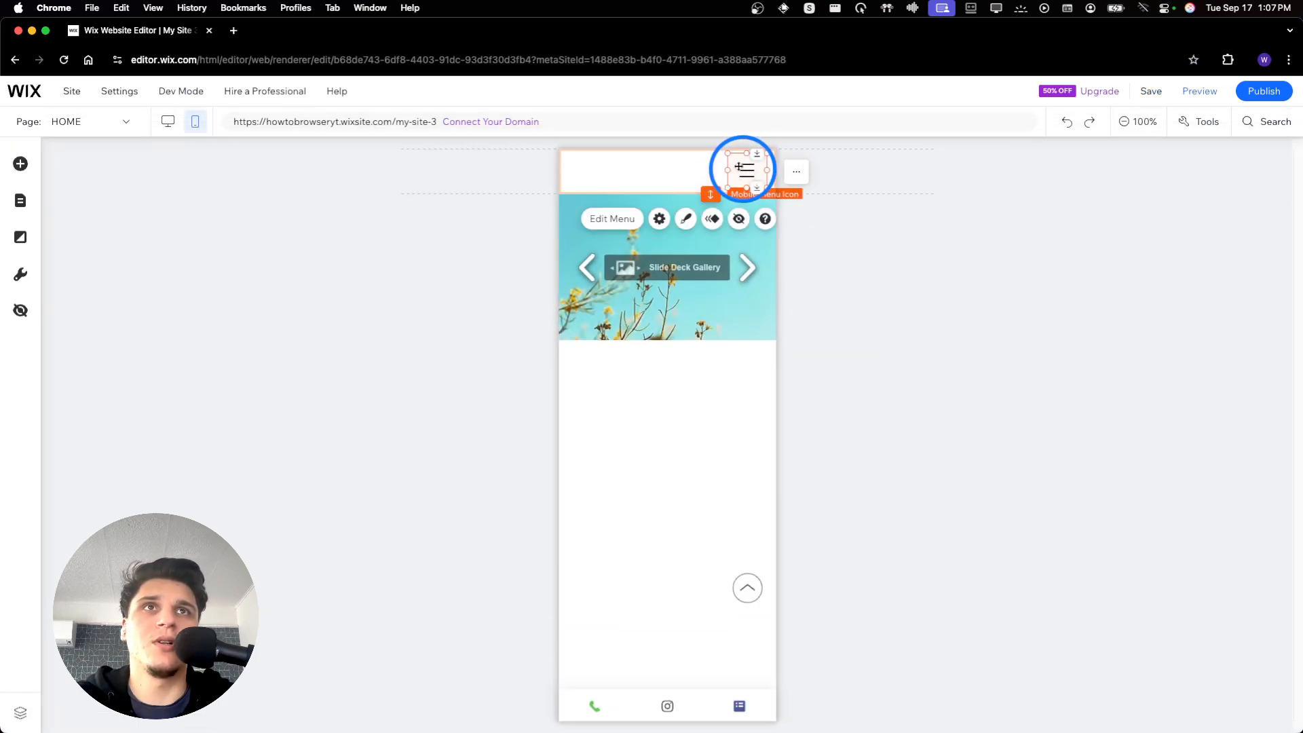
left_click(630, 227)
left_click(666, 284)
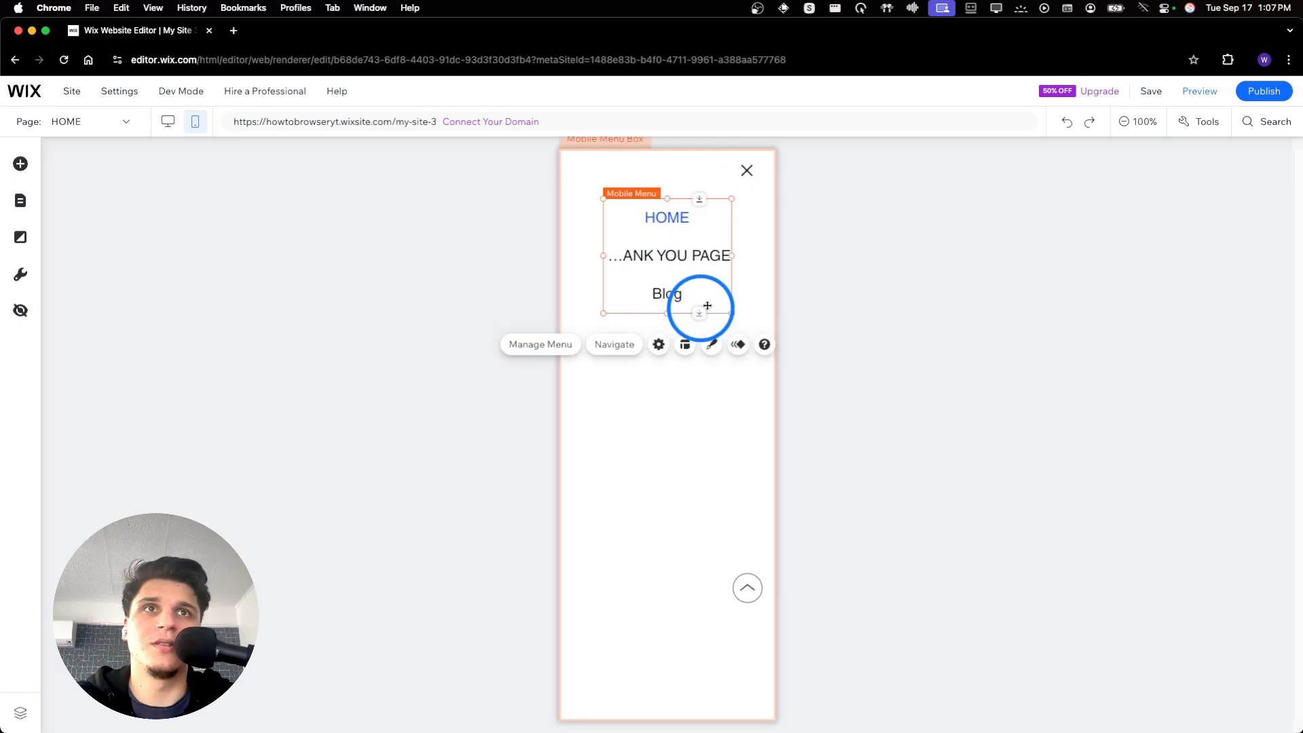
left_click_drag(730, 312, 710, 399)
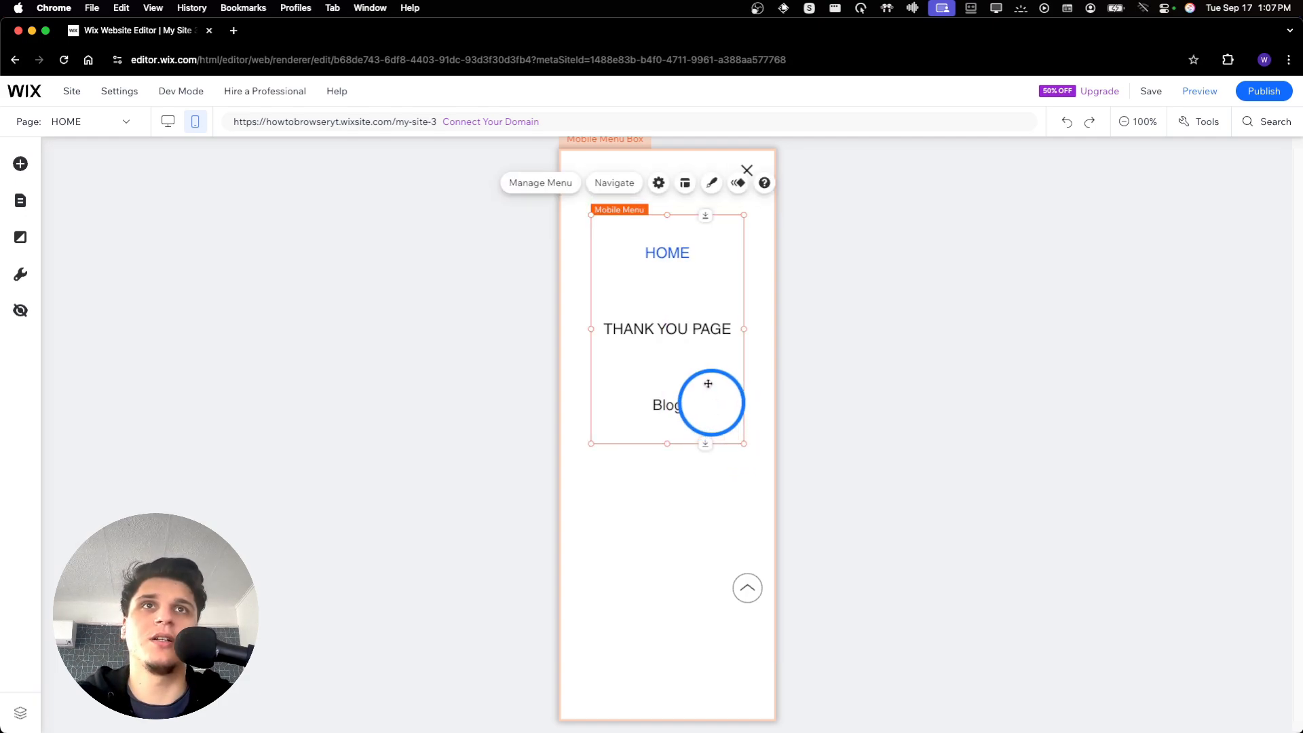
- Open the mobile menu's design settings and examine the fill color, opacity and border options for its regular state
left_click(711, 183)
left_click(476, 263)
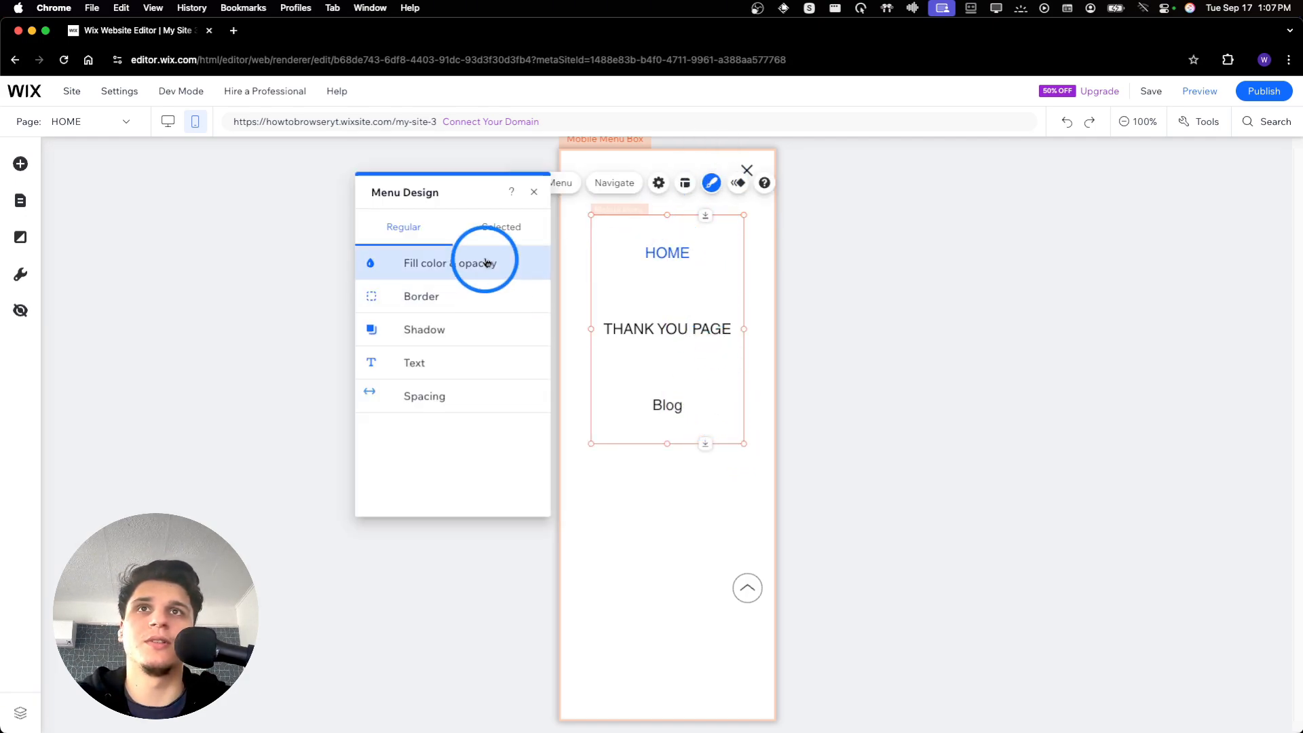
left_click(429, 232)
left_click(377, 302)
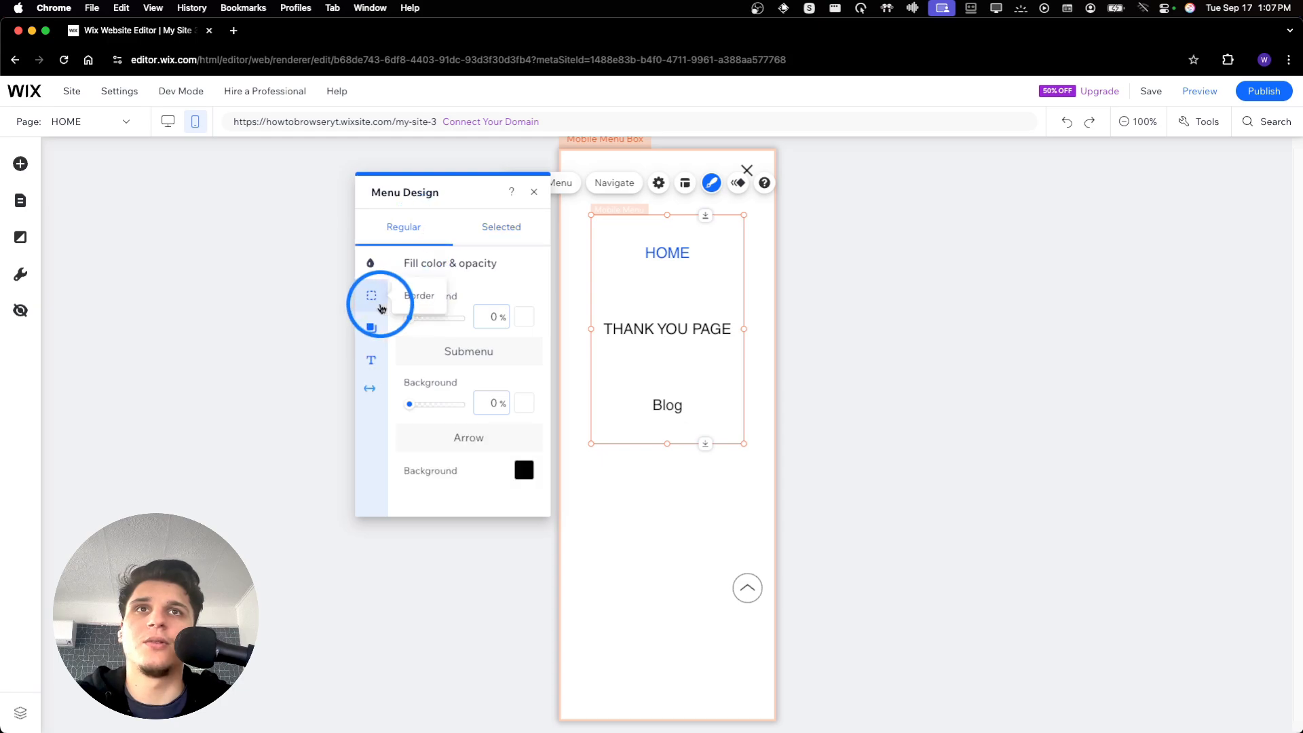